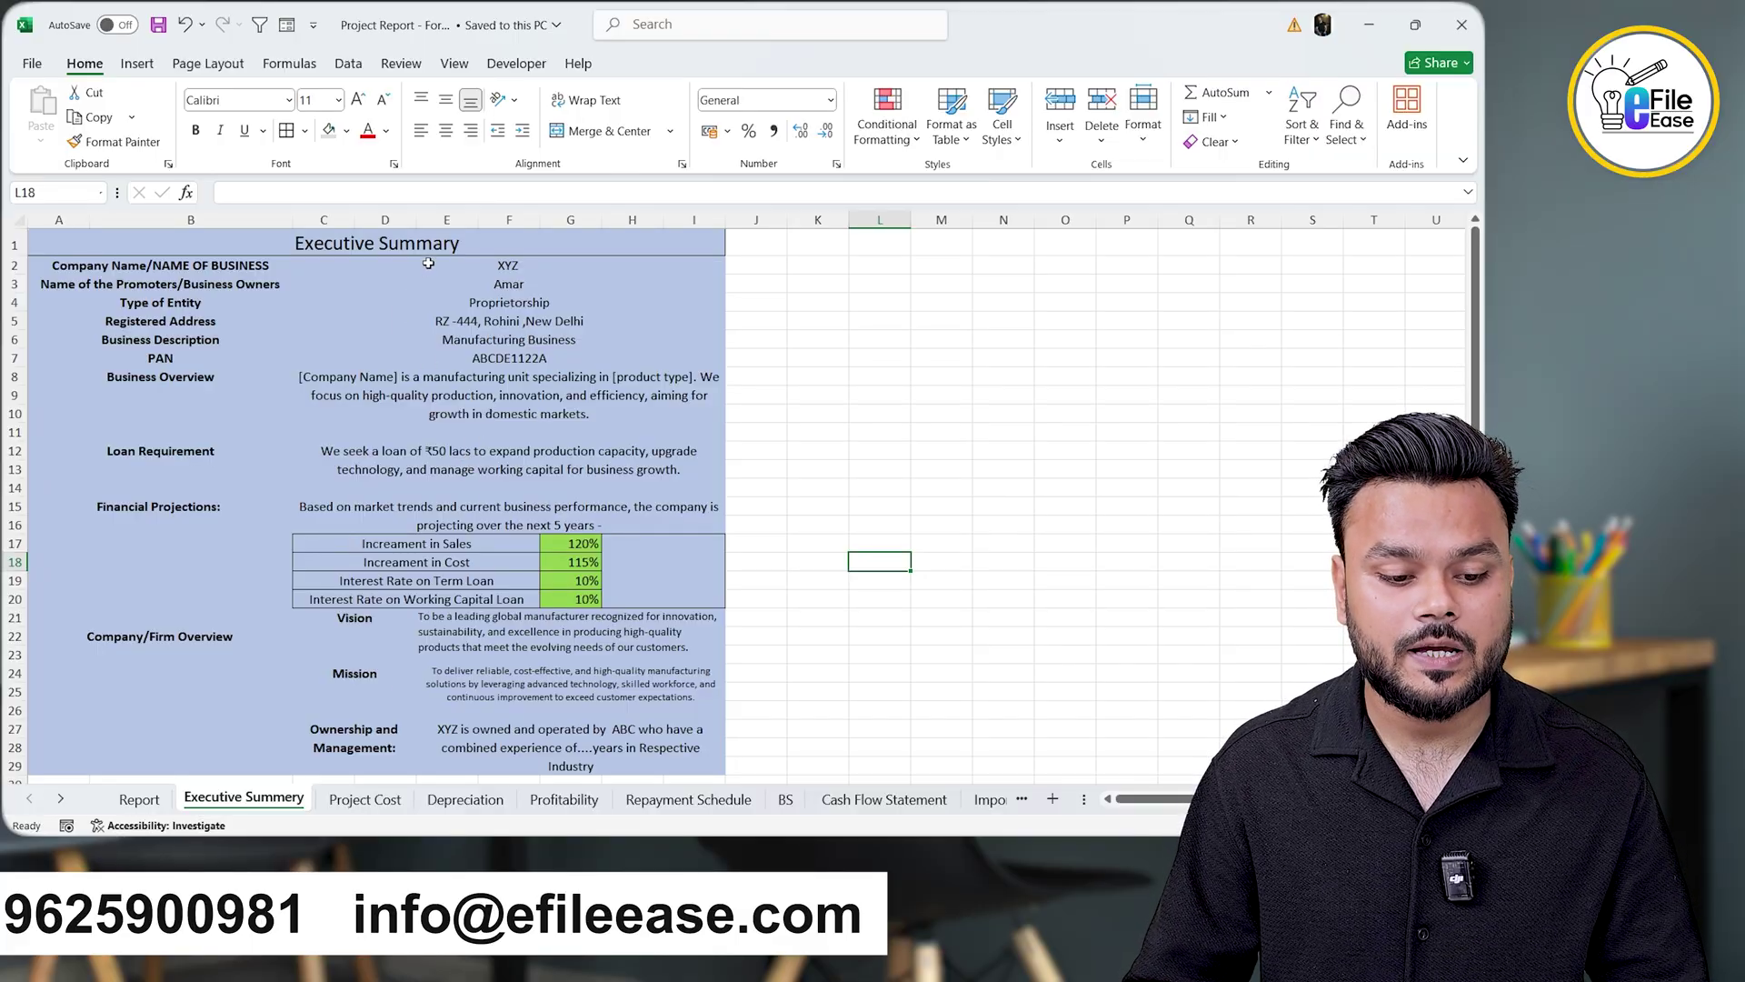
- Review the business details, the Business Overview text and the Loan Requirement text in the Executive Summary
{"action": "left_click", "coordinate": [429, 269]}
{"action": "left_click", "coordinate": [427, 277]}
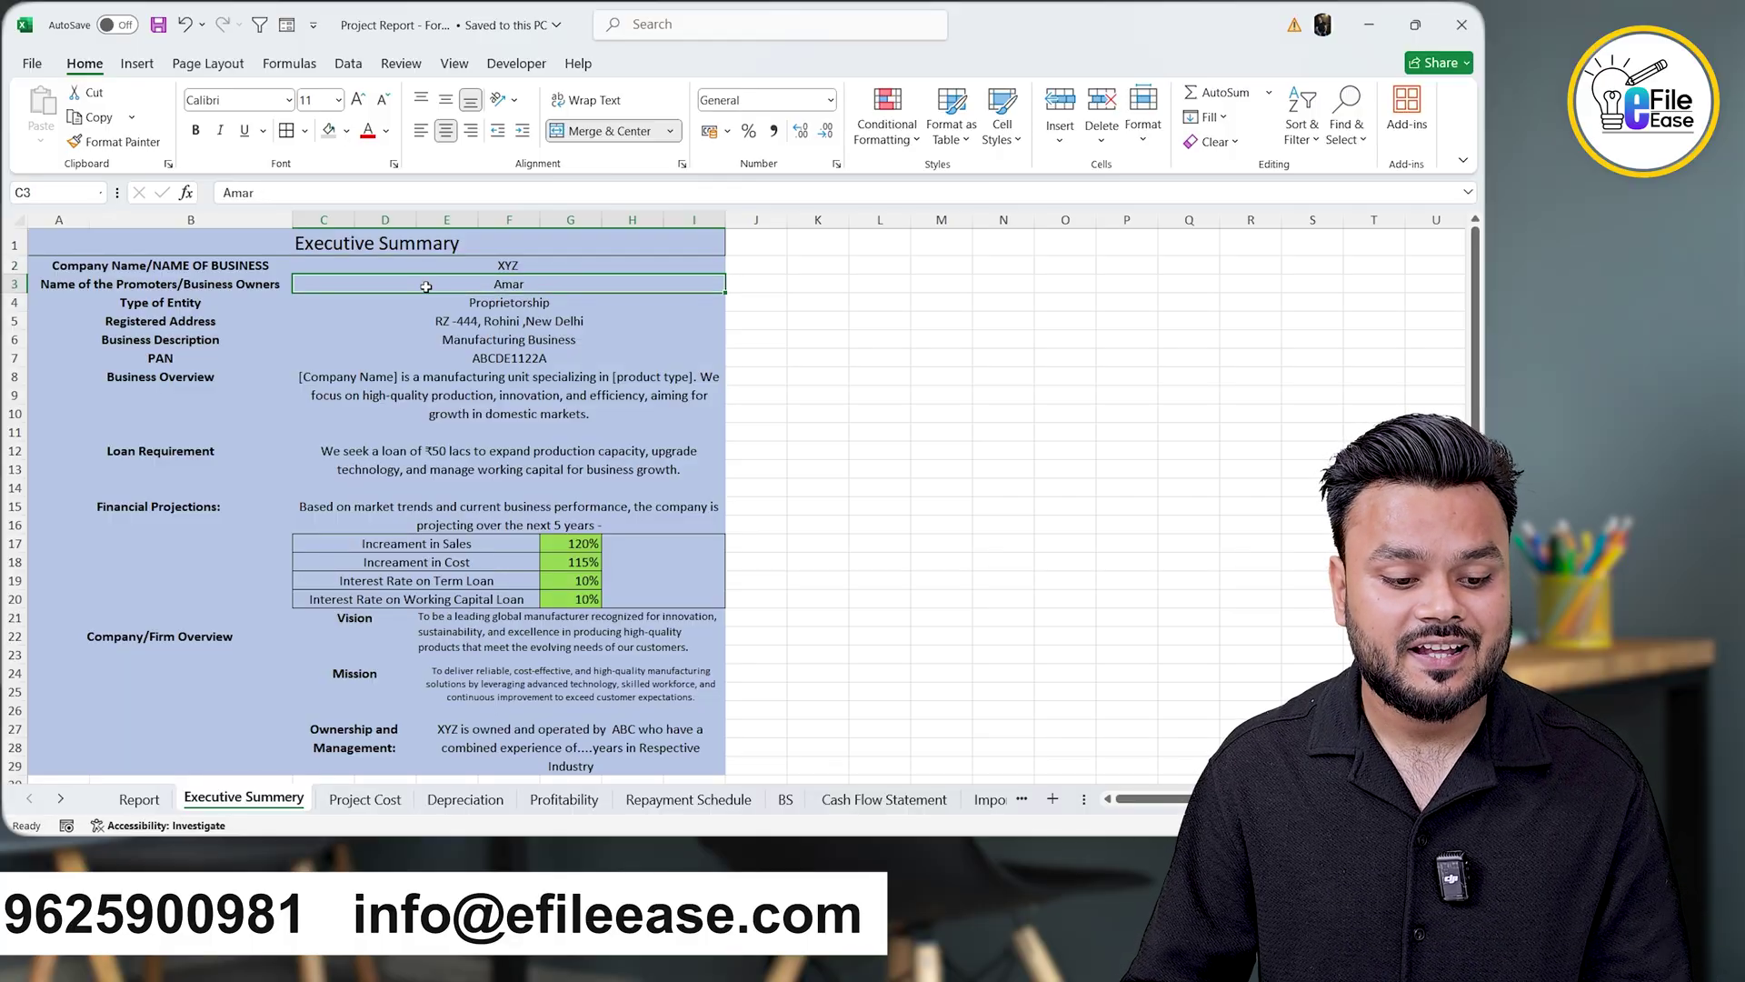
{"action": "left_click", "coordinate": [423, 309]}
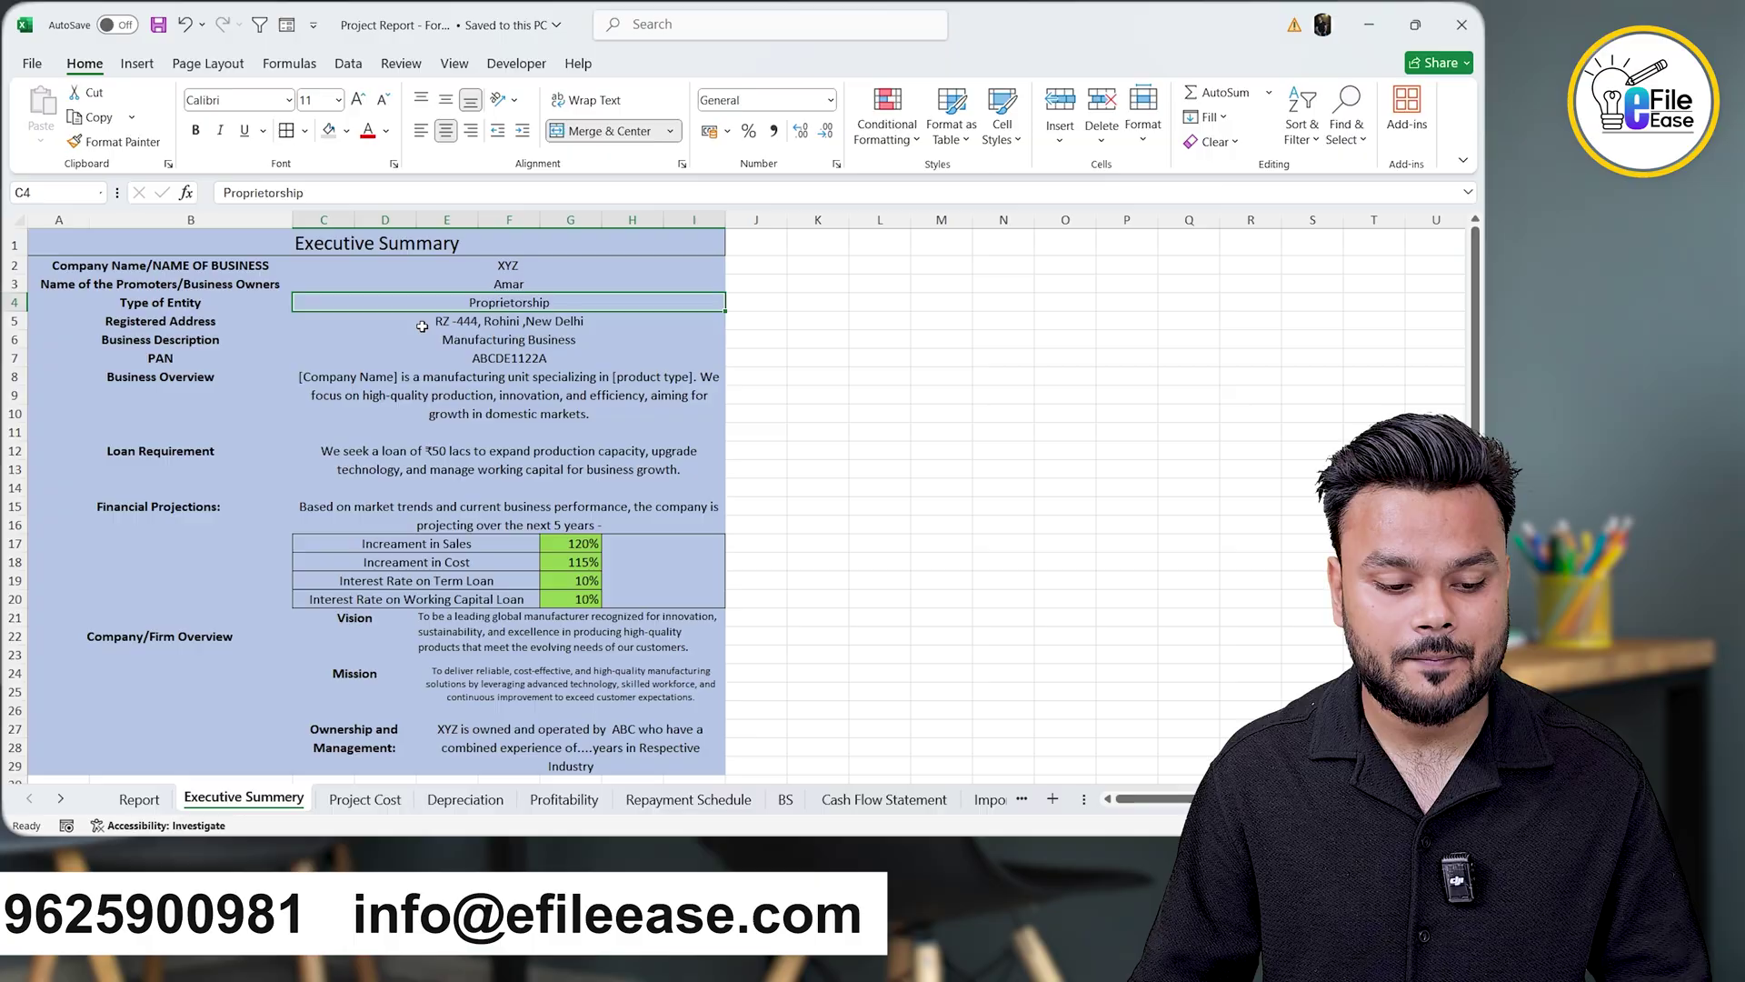
{"action": "left_click", "coordinate": [418, 324]}
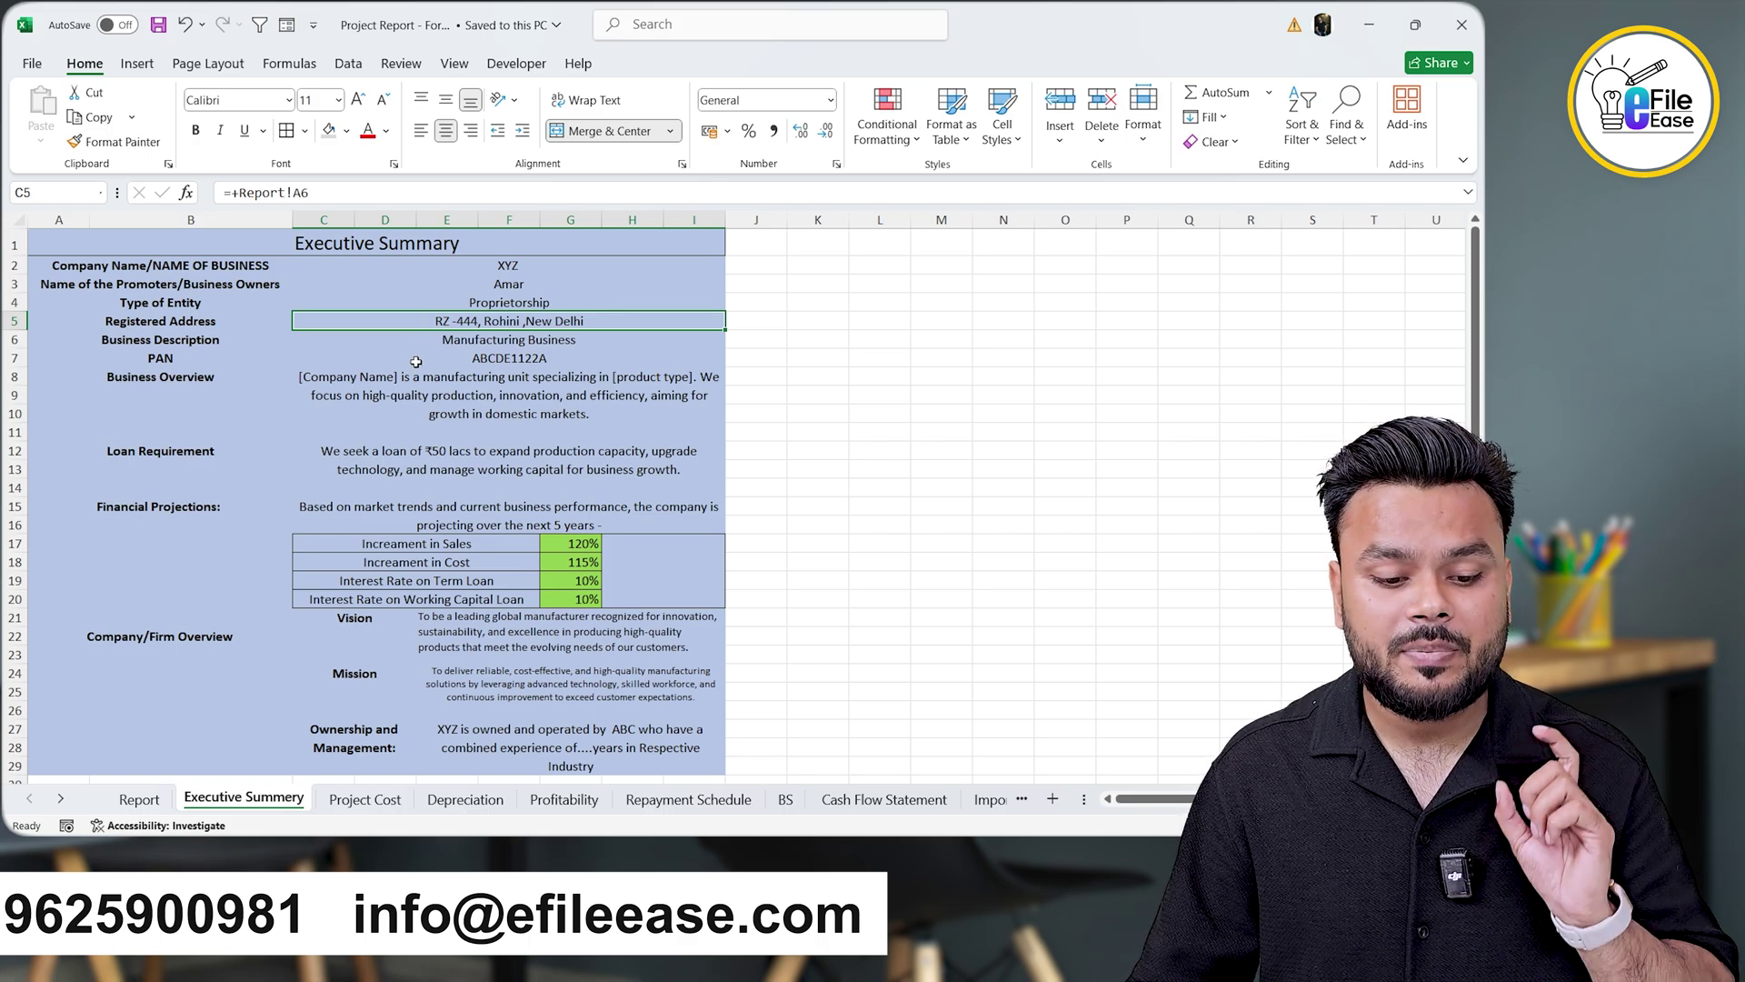
{"action": "left_click", "coordinate": [413, 363]}
{"action": "left_click", "coordinate": [414, 387]}
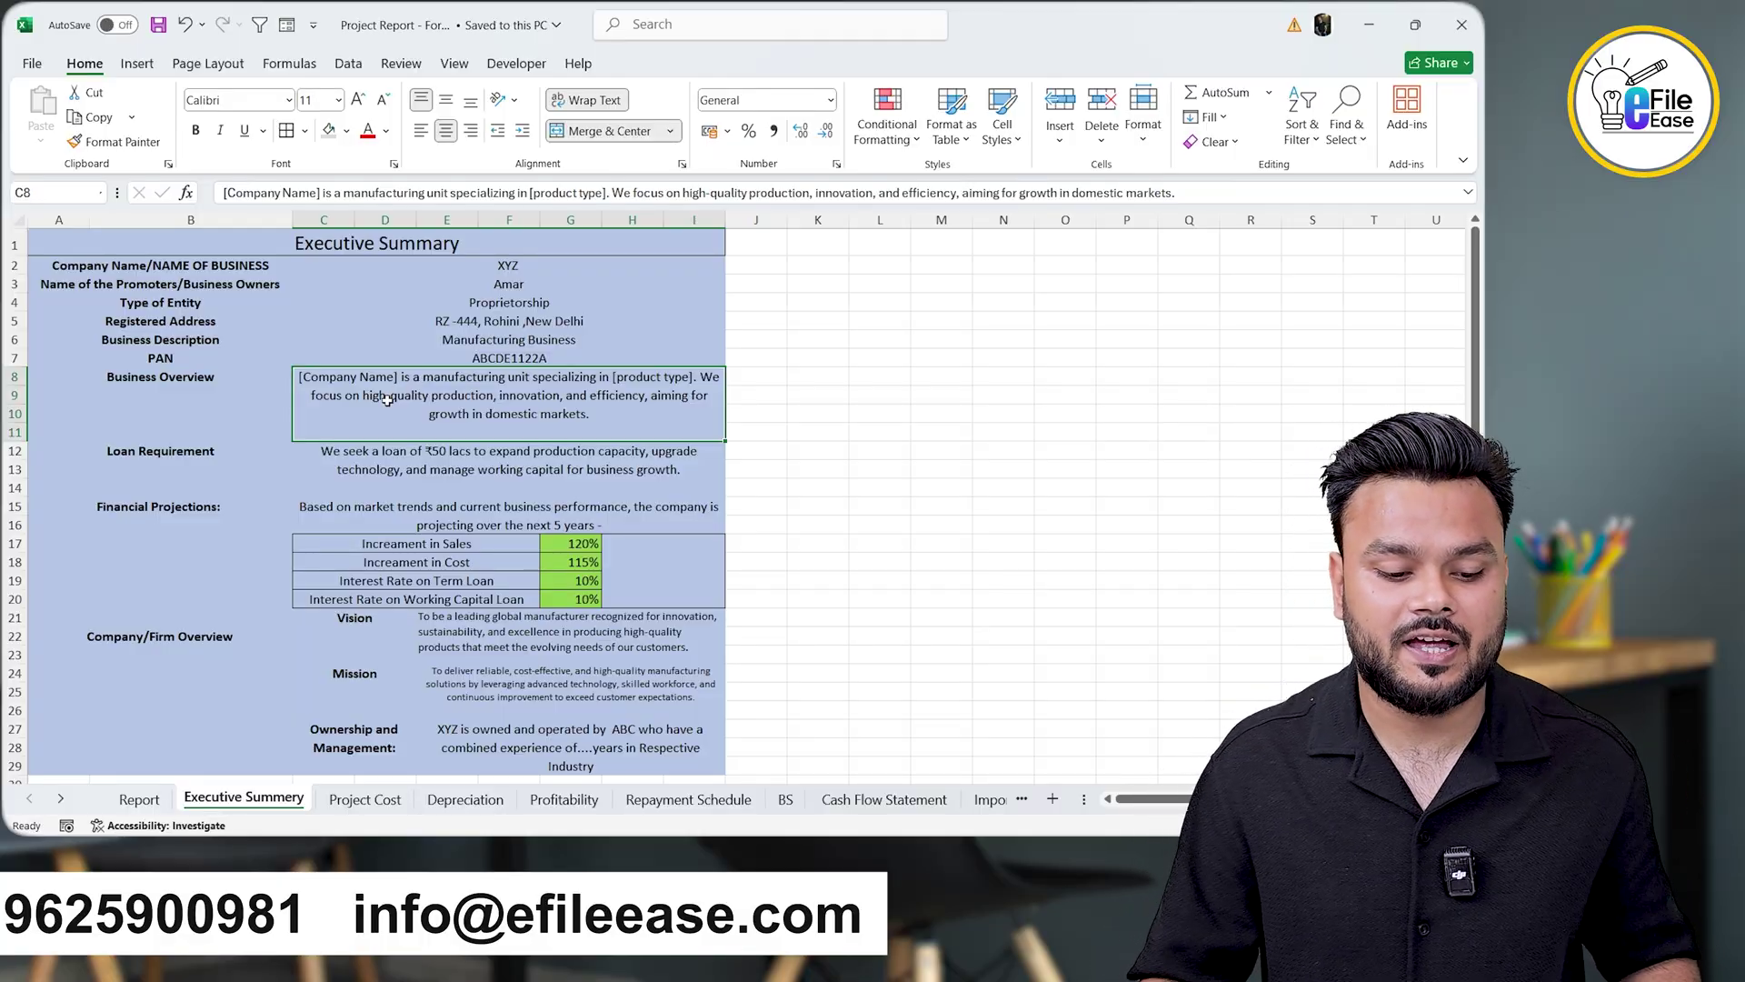
{"action": "left_click", "coordinate": [405, 460]}
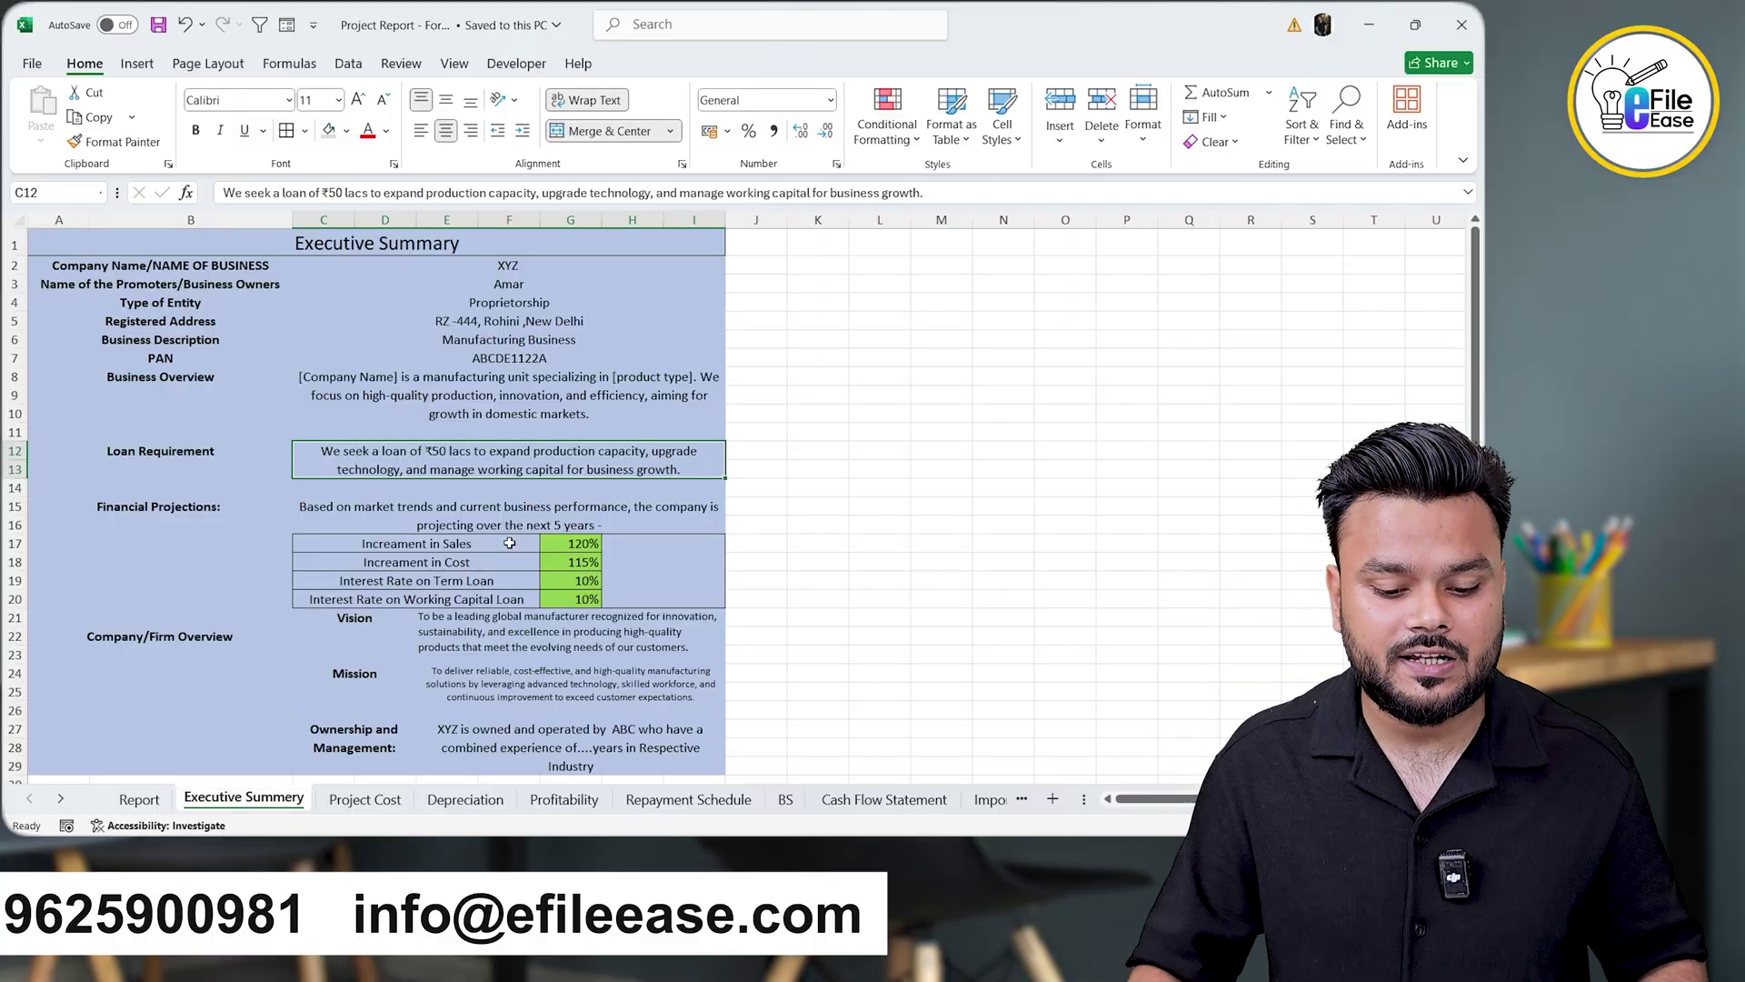
- Examine the projected sales, cost and interest rates, and the Company/Firm Overview section with Vision, Mission and Ownership and Management
{"action": "left_click", "coordinate": [571, 543]}
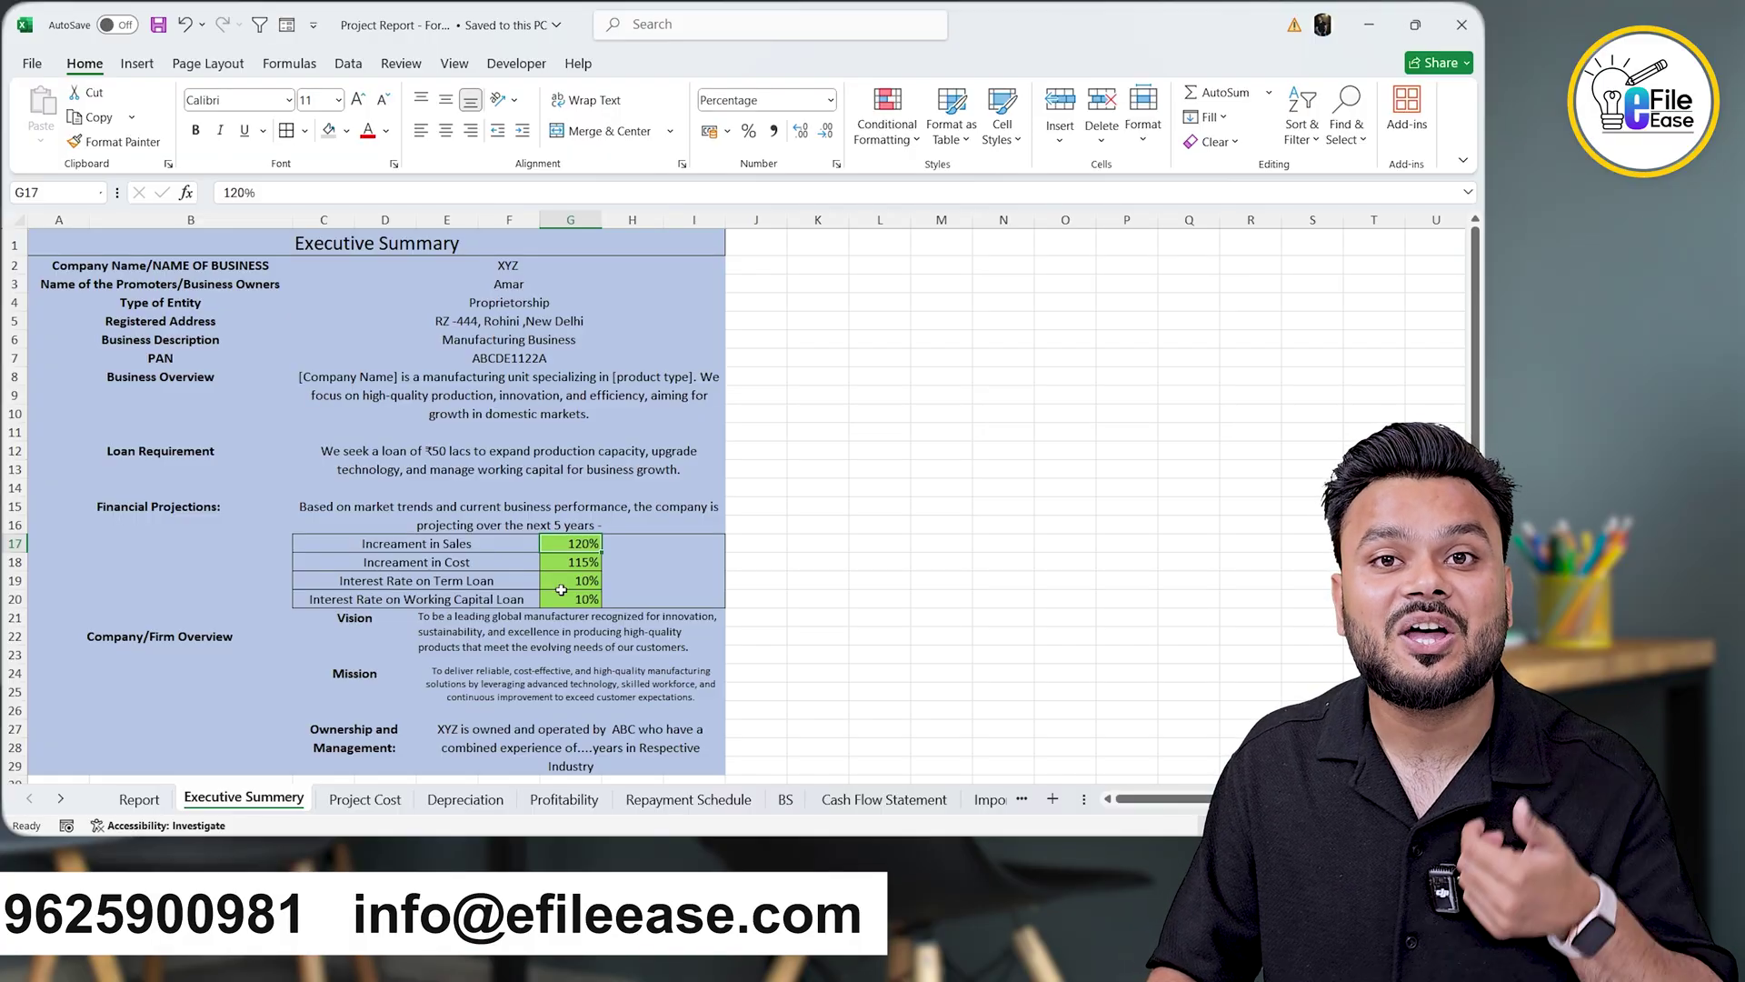
{"action": "left_click", "coordinate": [565, 564]}
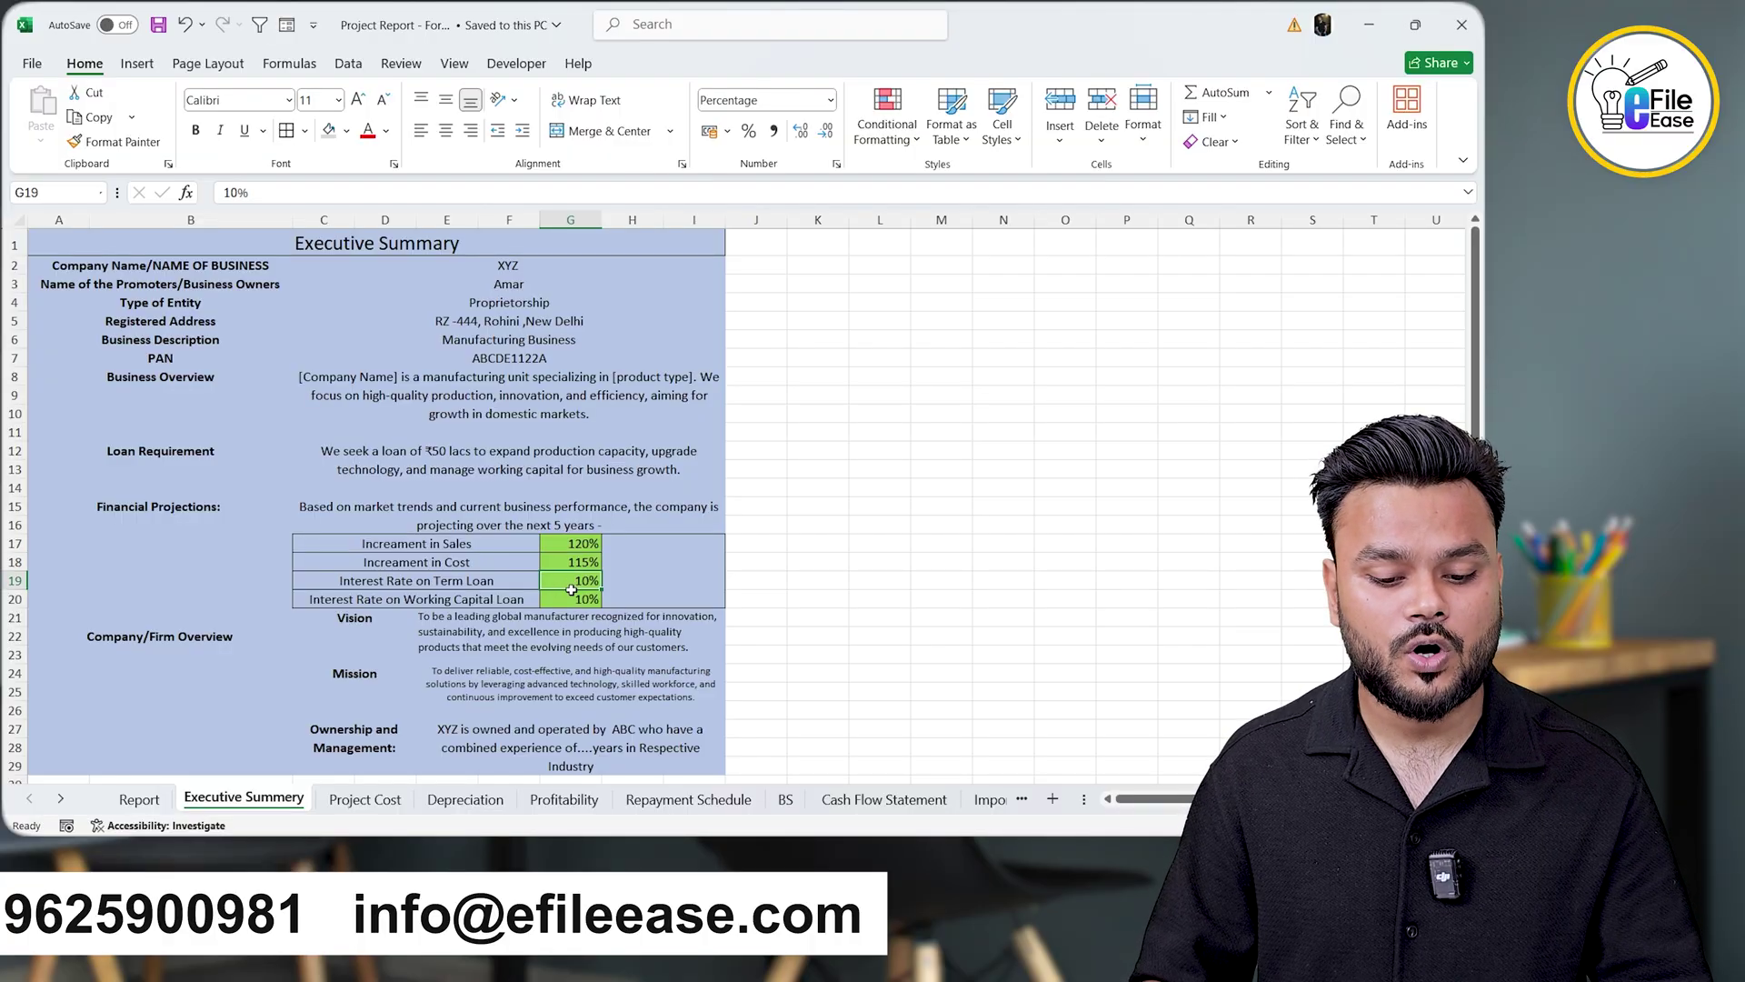
{"action": "left_click", "coordinate": [571, 598]}
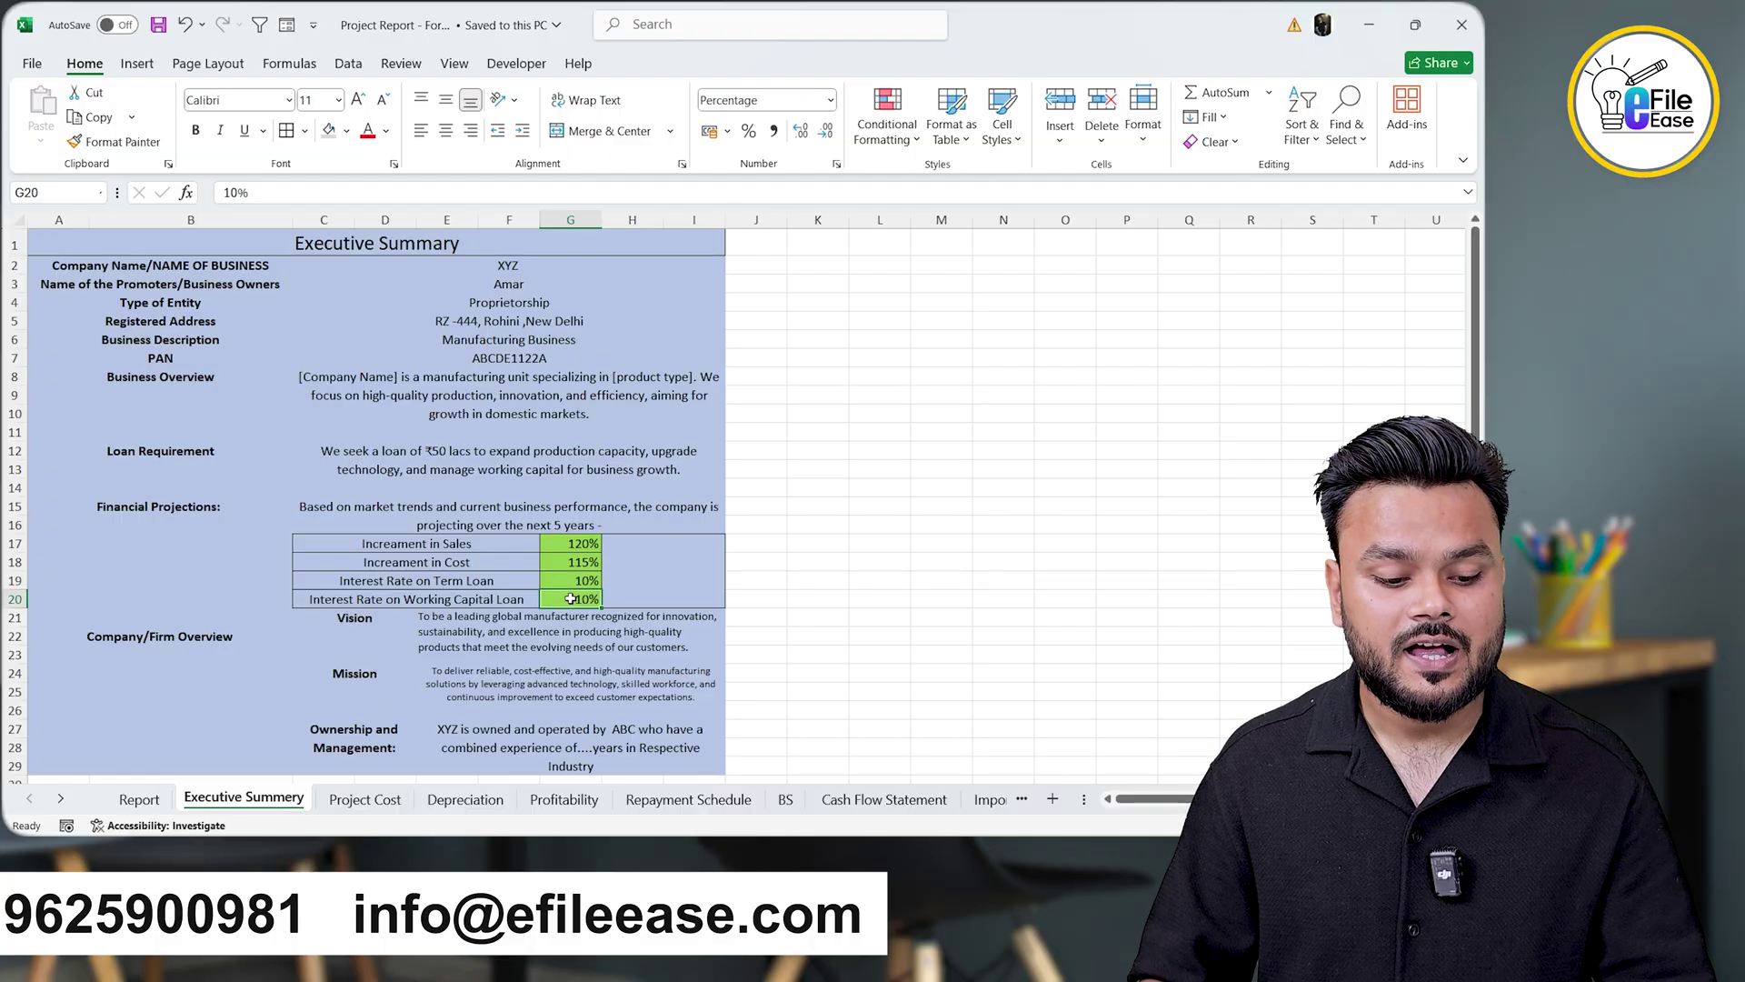
{"action": "left_click", "coordinate": [165, 650]}
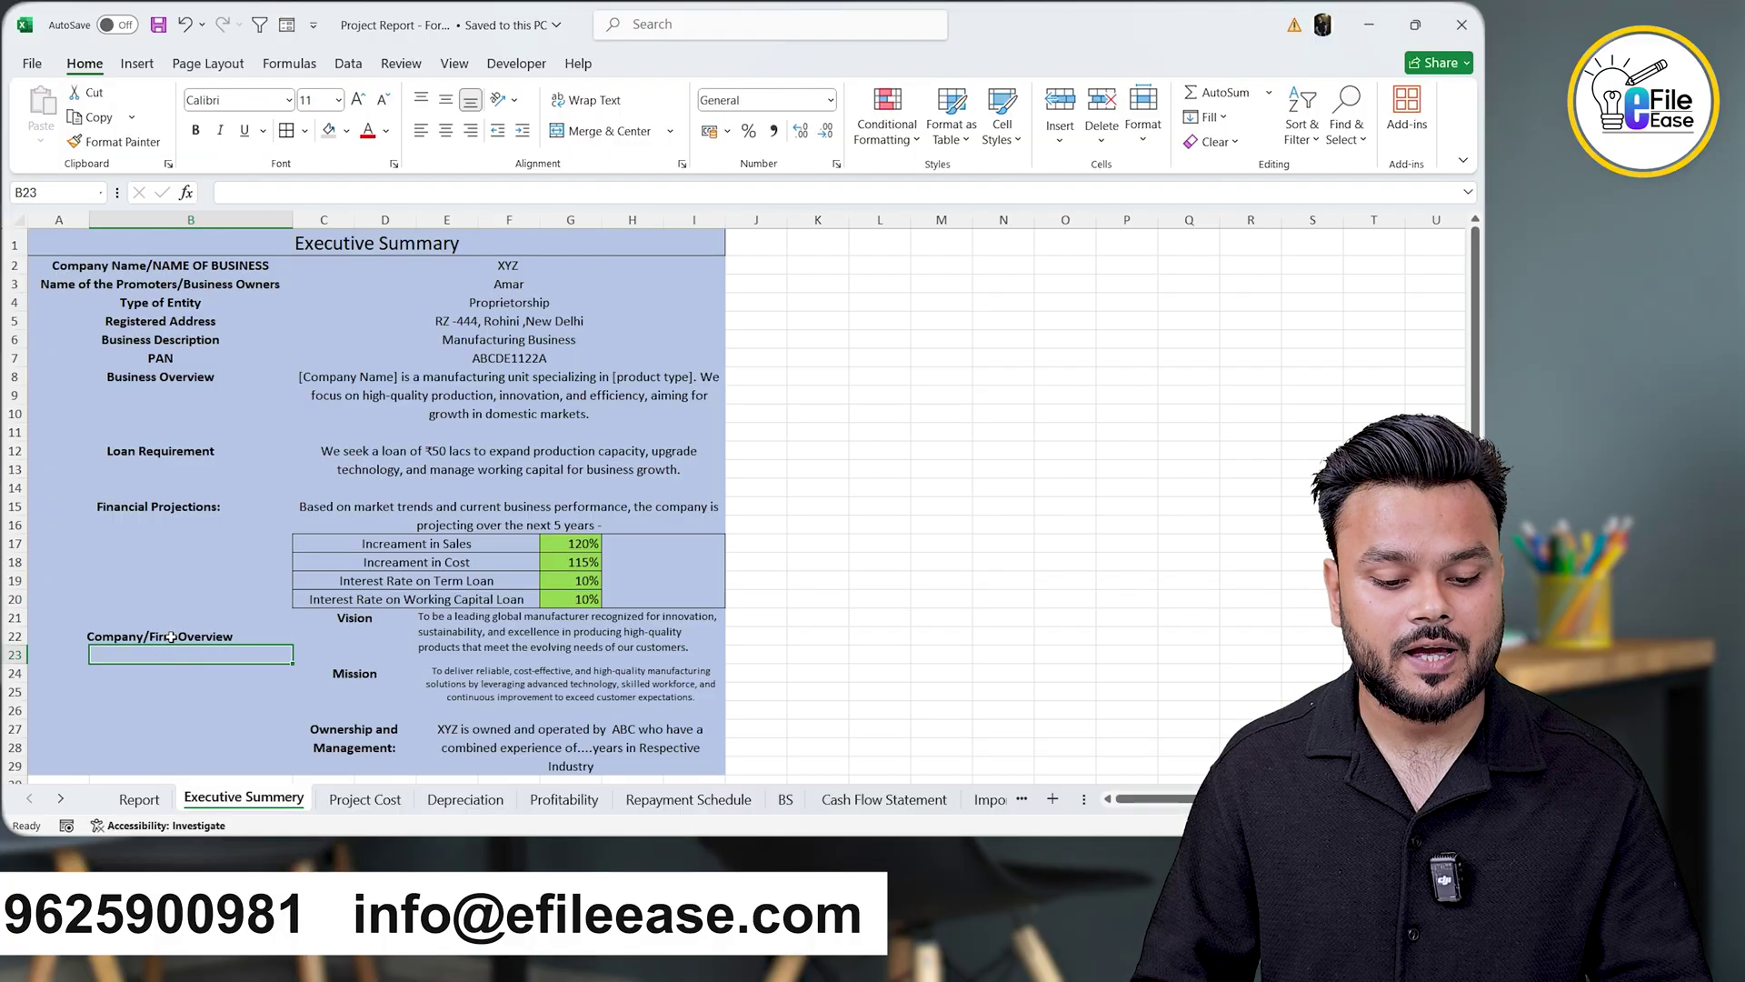
{"action": "left_click", "coordinate": [170, 636]}
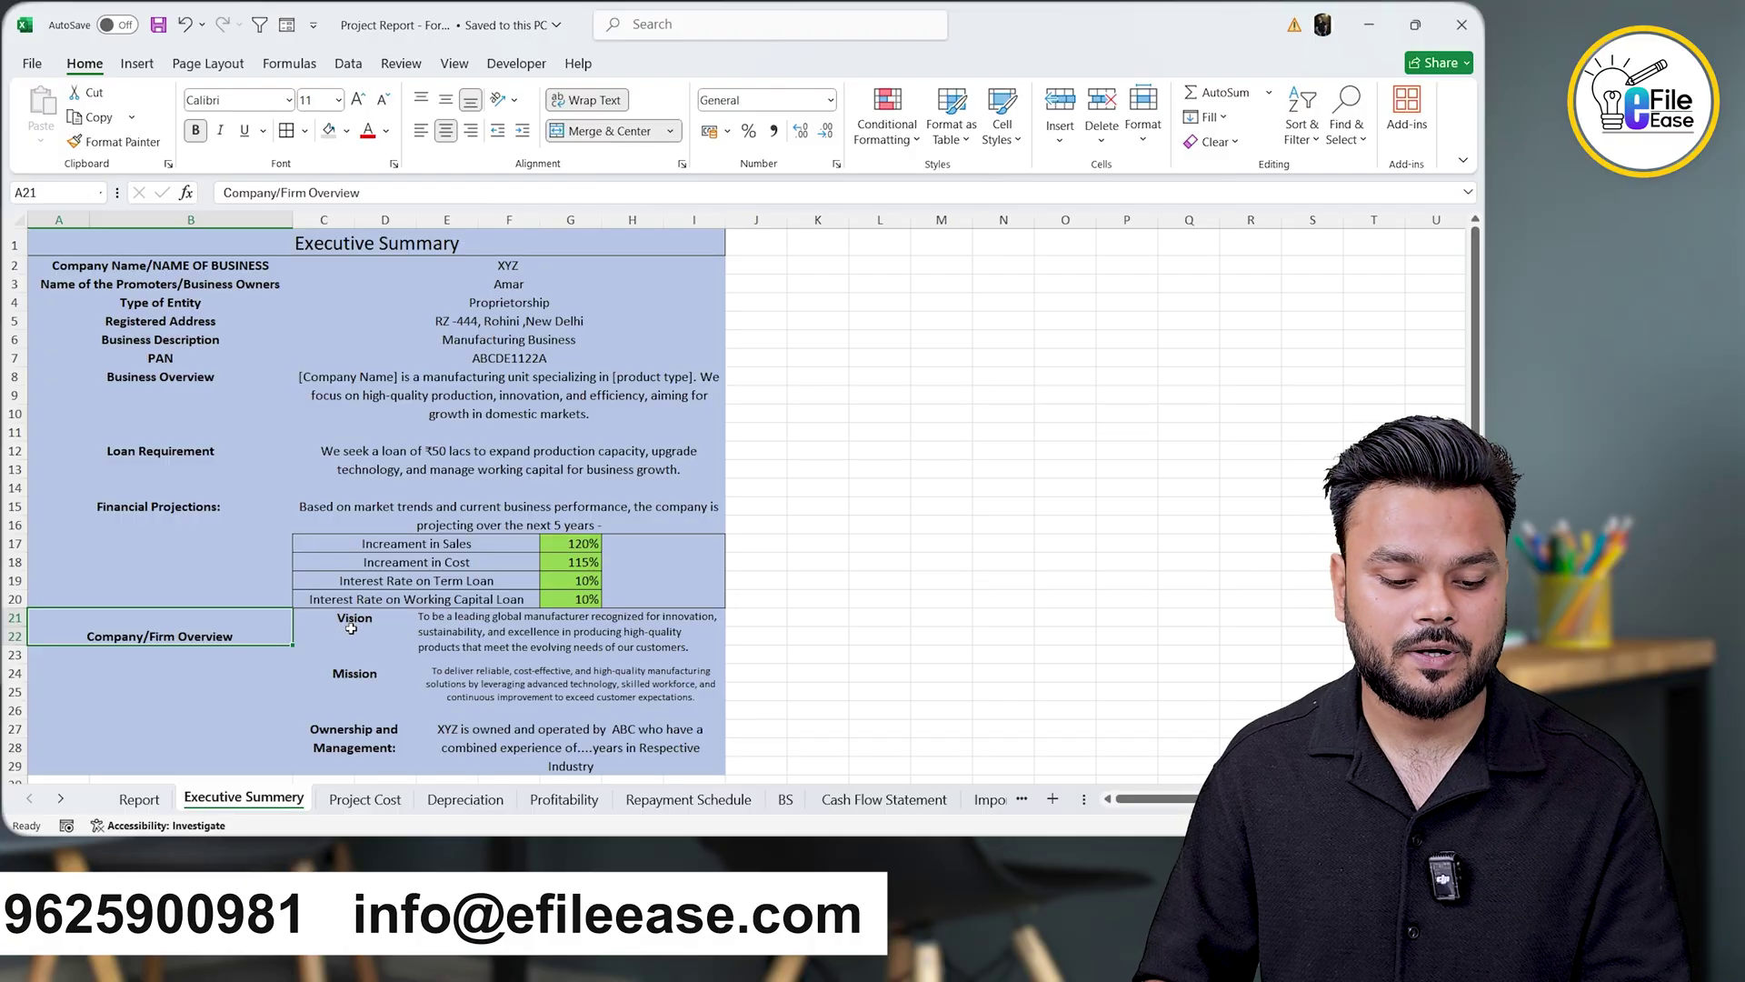
{"action": "left_click", "coordinate": [354, 679]}
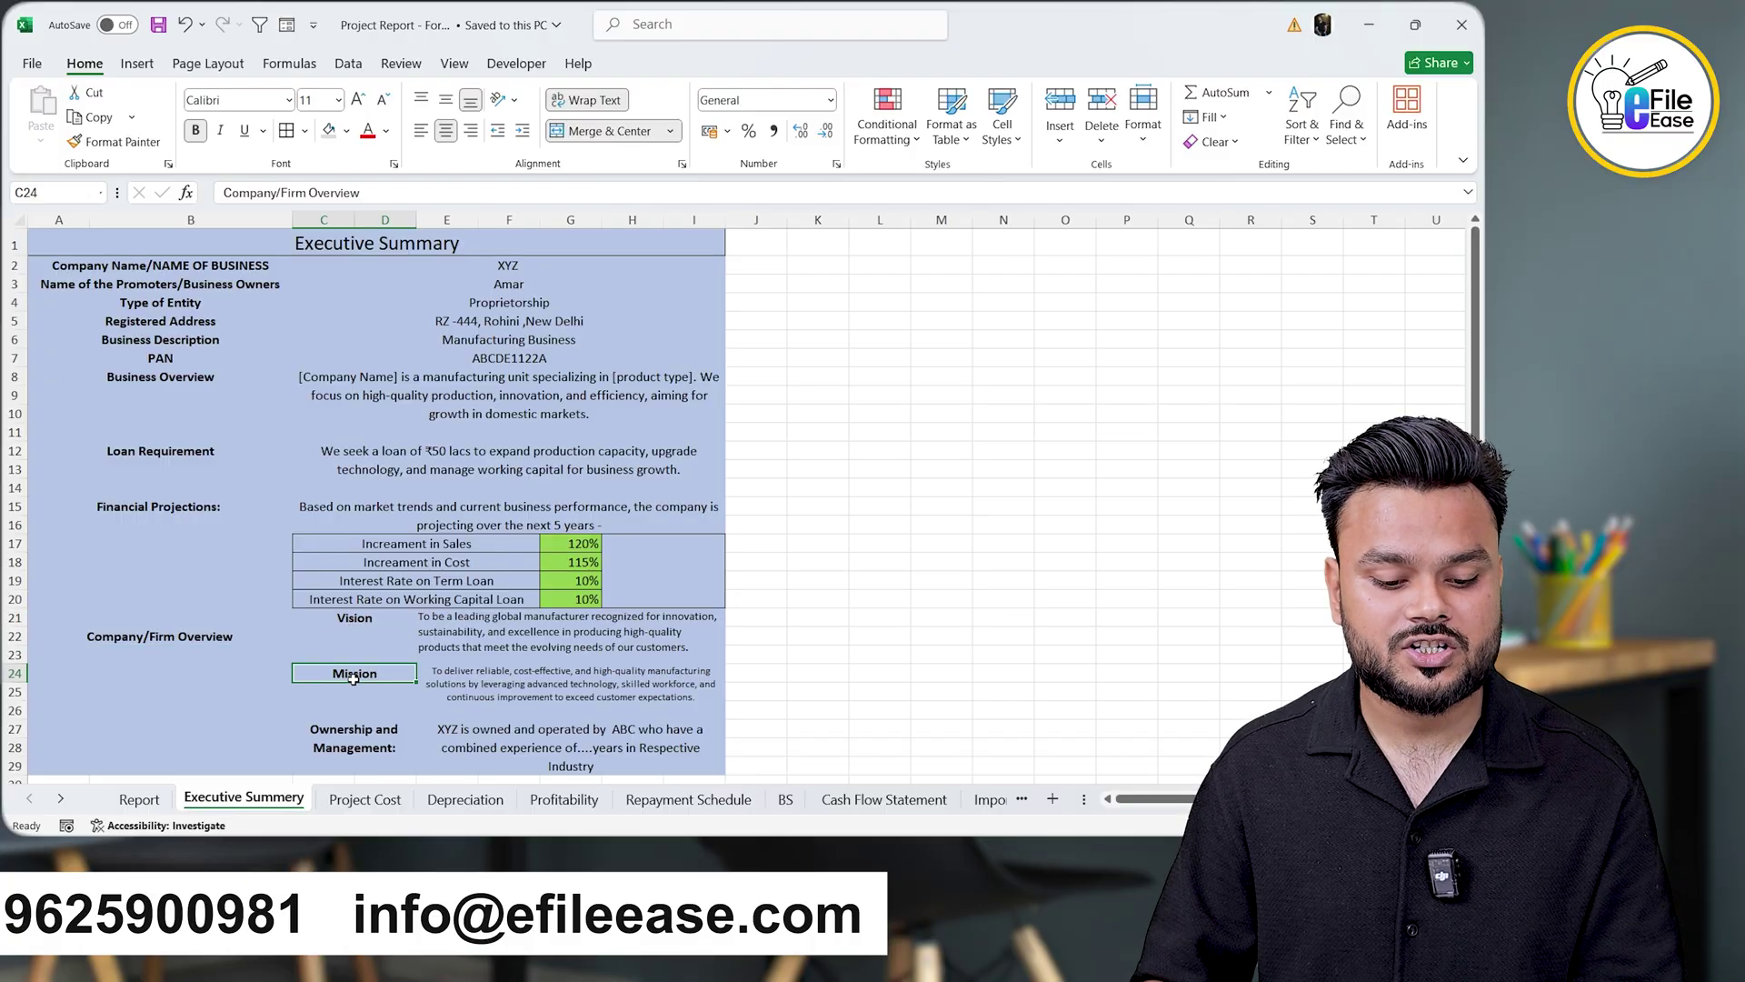
{"action": "left_click", "coordinate": [362, 742]}
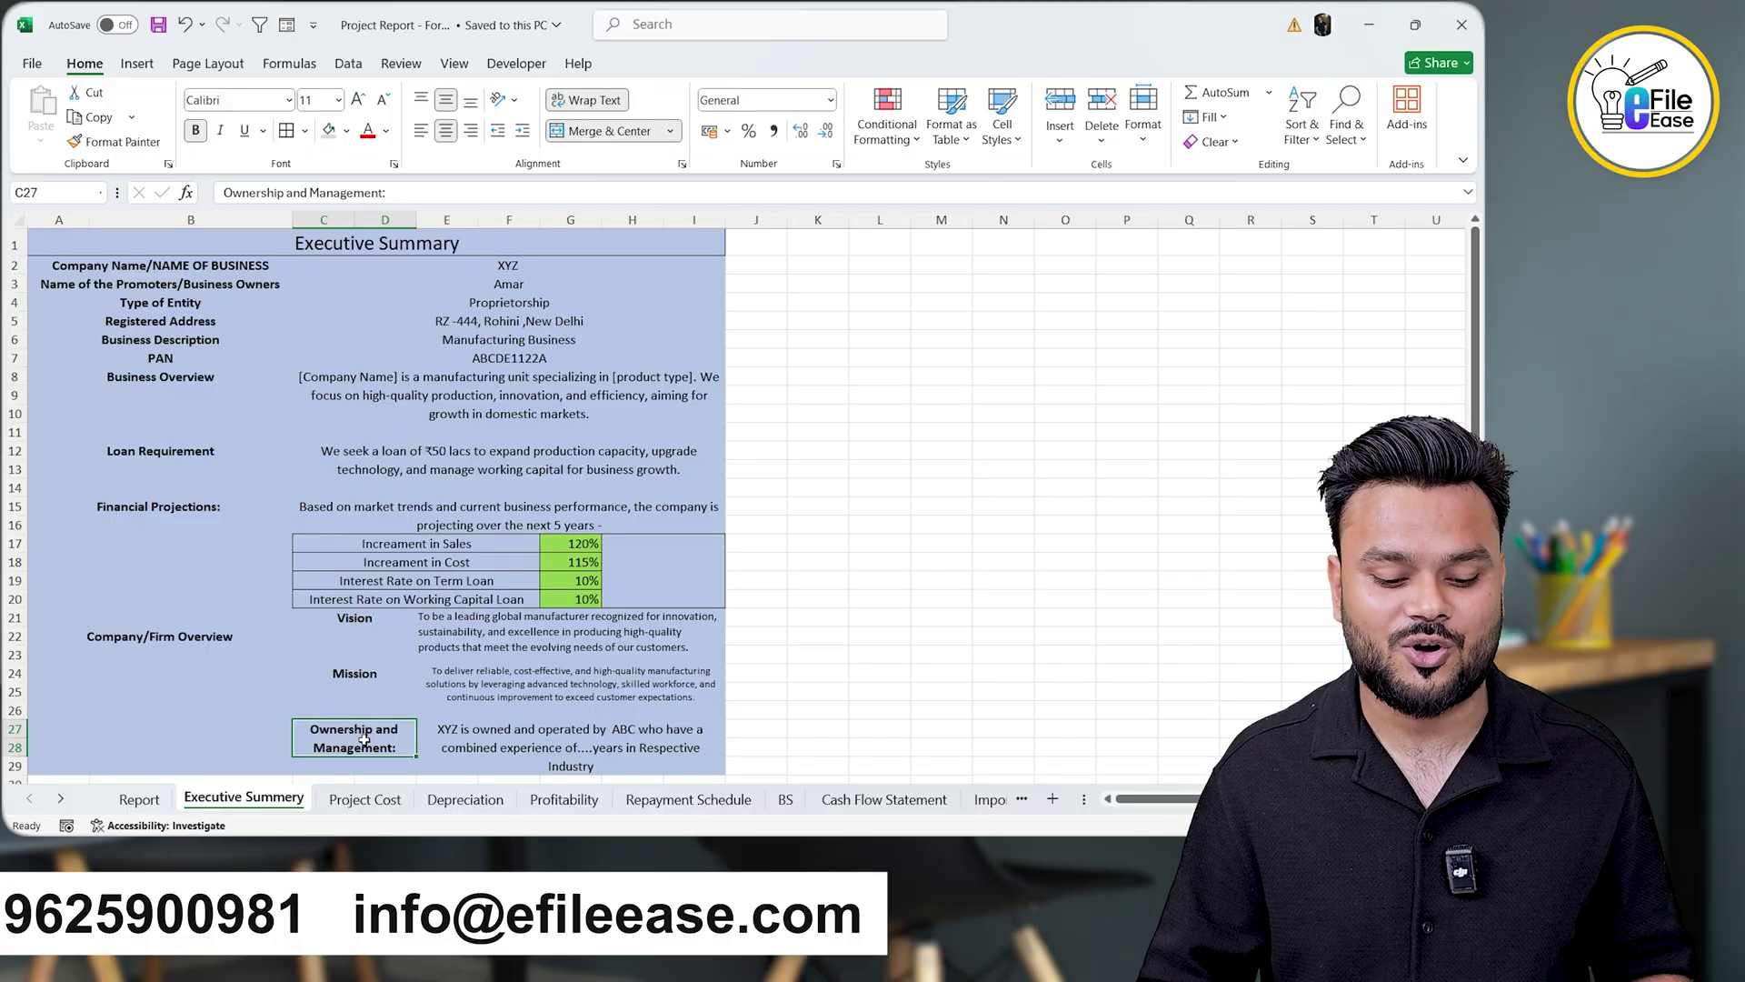
- Open the Project Cost sheet and examine the cost entries for building, plant and machinery, furniture, computer and miscellaneous
{"action": "left_click", "coordinate": [385, 799]}
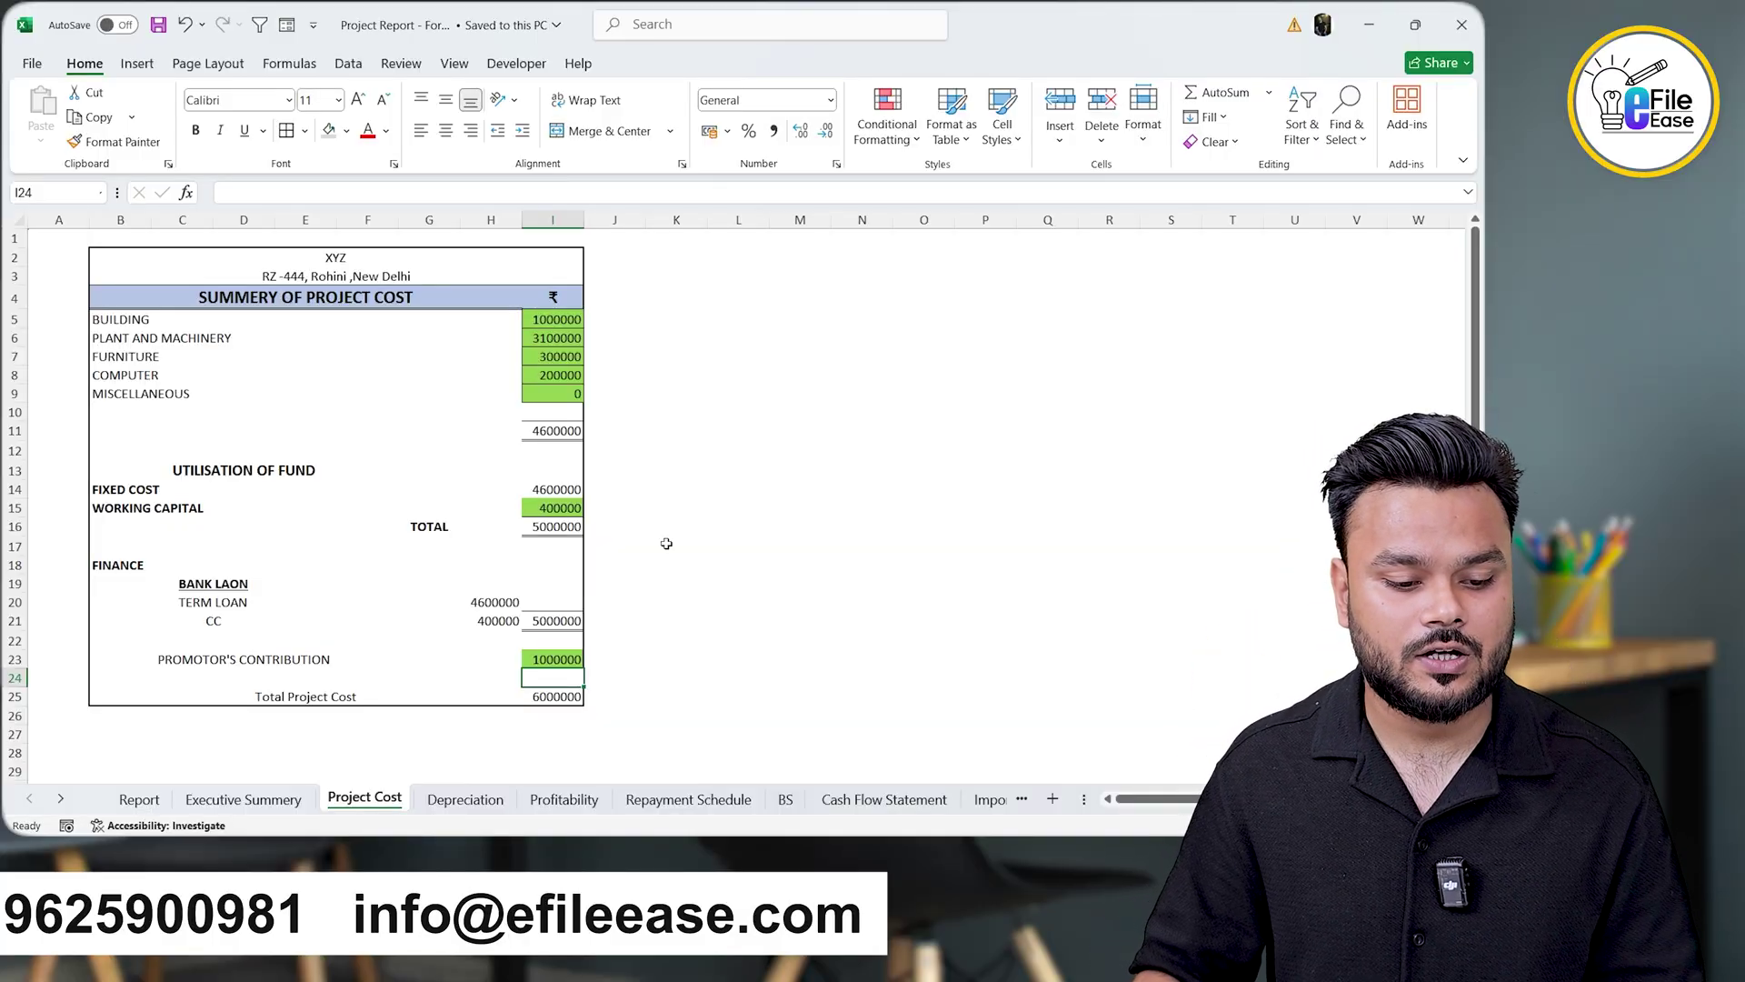
{"action": "left_click", "coordinate": [557, 320]}
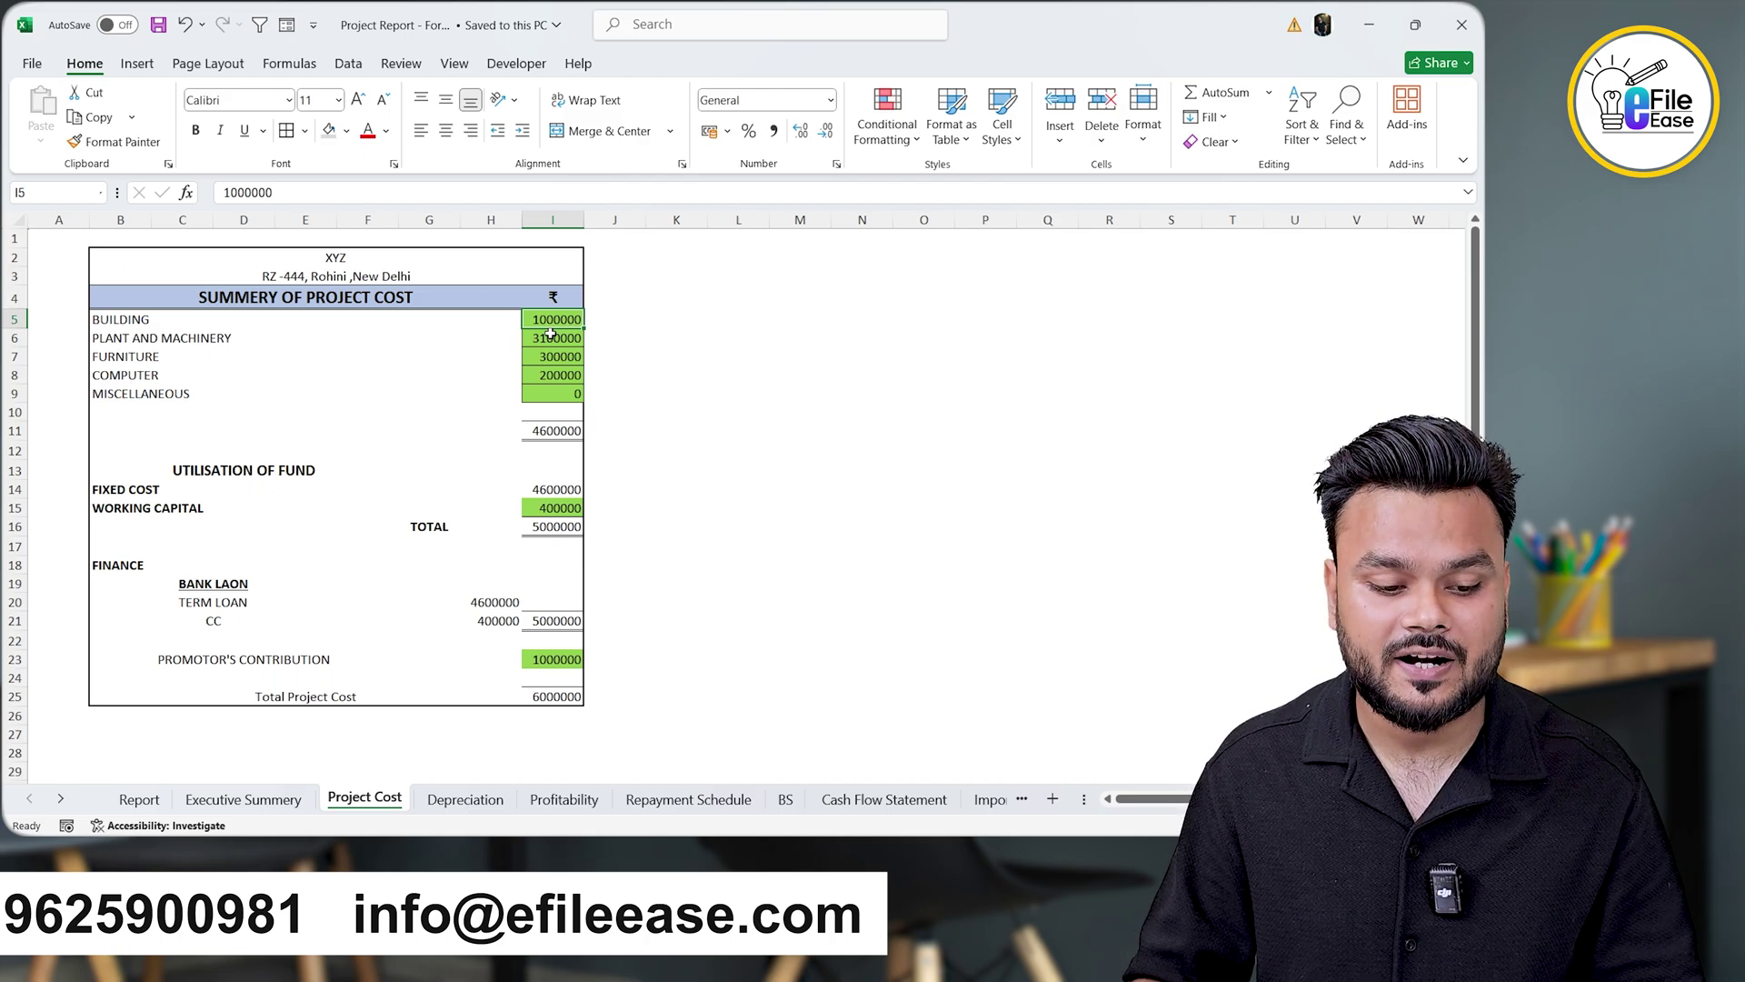
{"action": "left_click", "coordinate": [545, 338]}
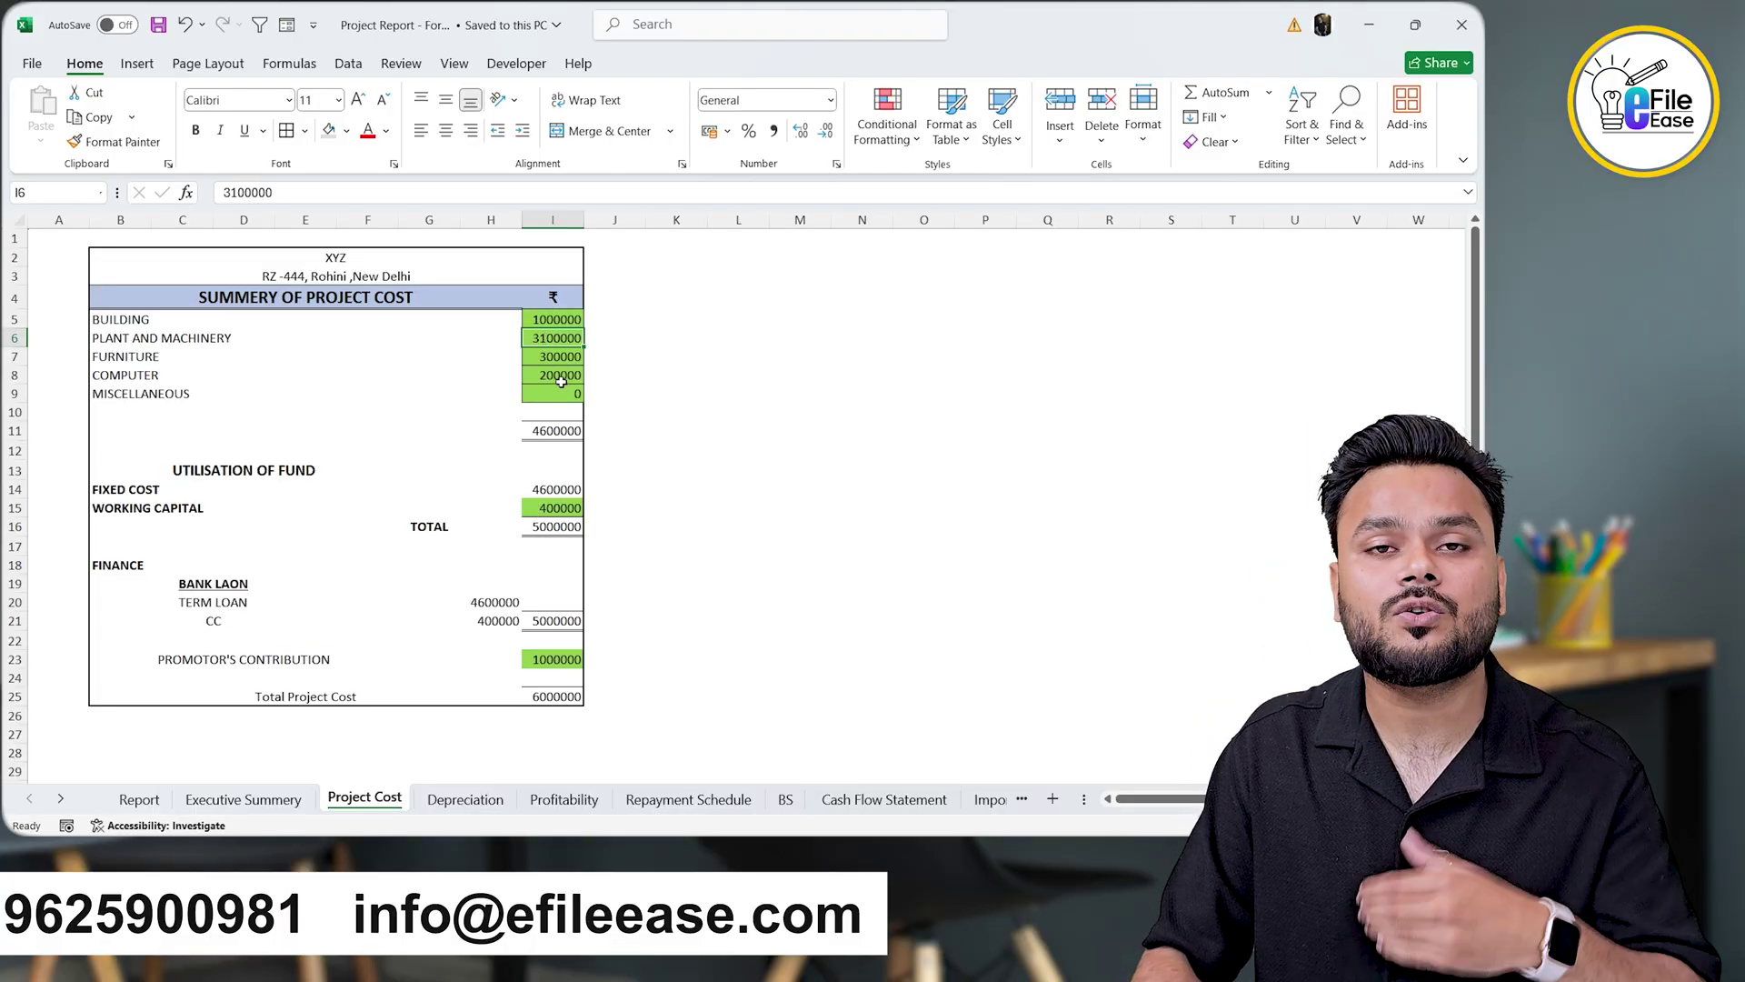
{"action": "left_click", "coordinate": [564, 378]}
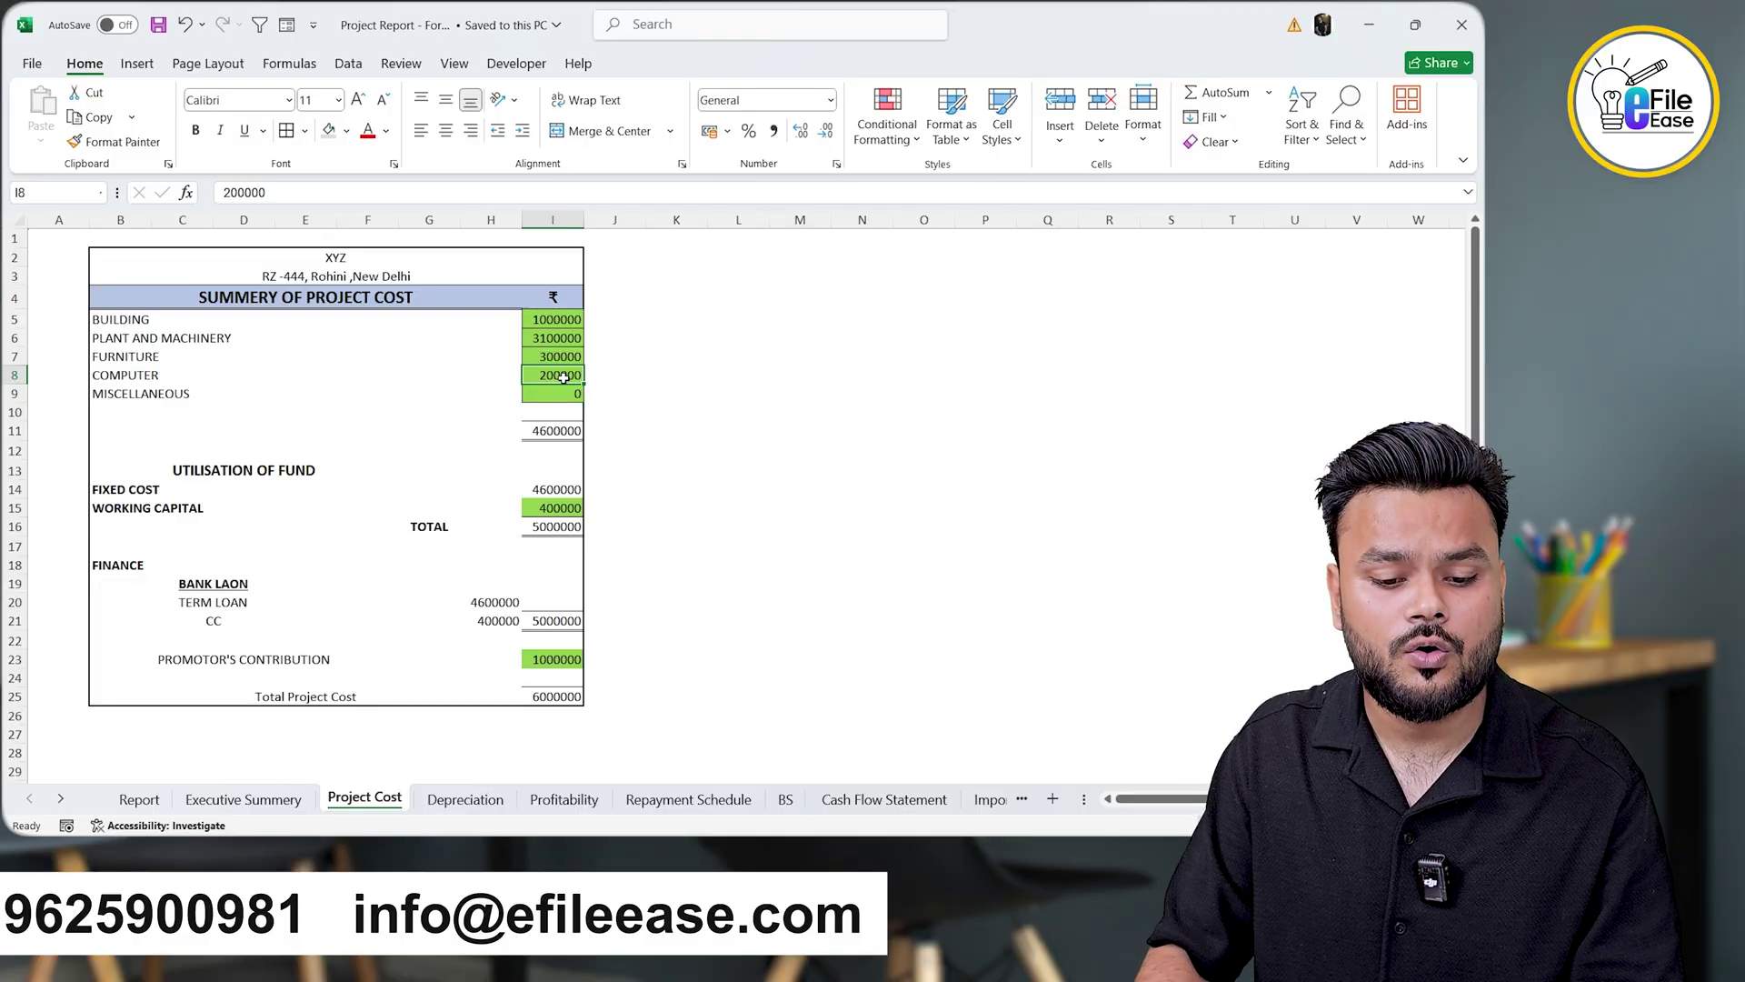
{"action": "left_click", "coordinate": [558, 392]}
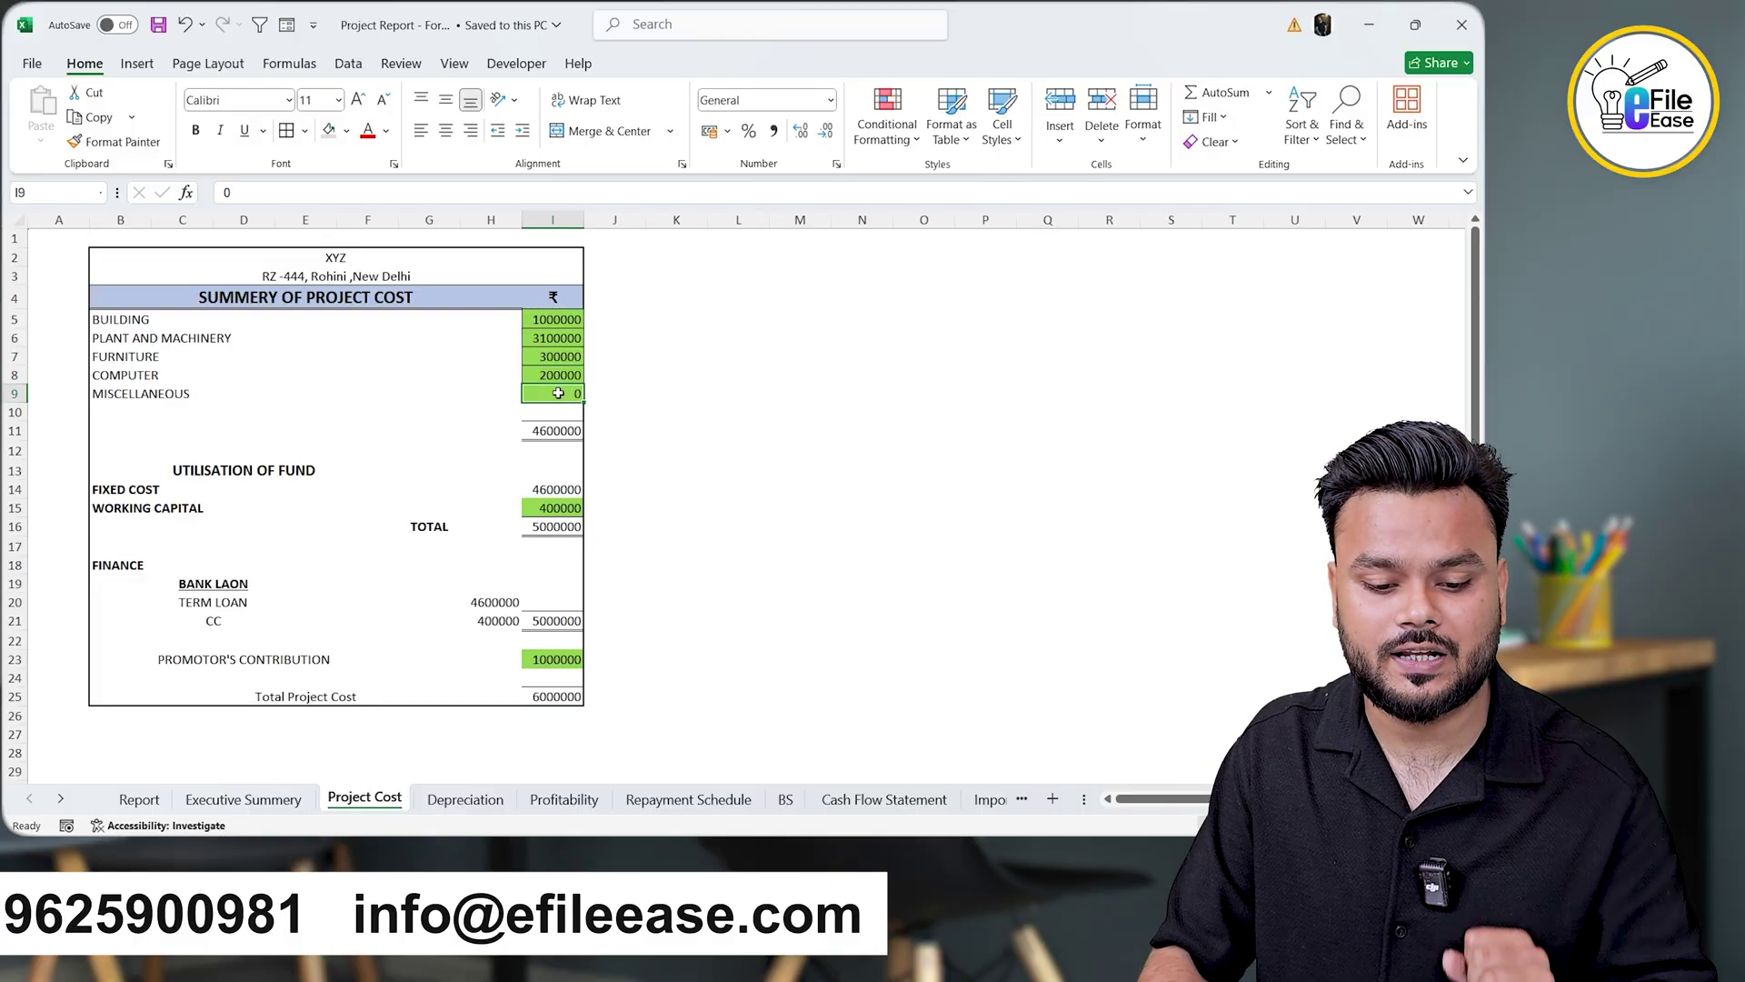
{"action": "left_click", "coordinate": [562, 322]}
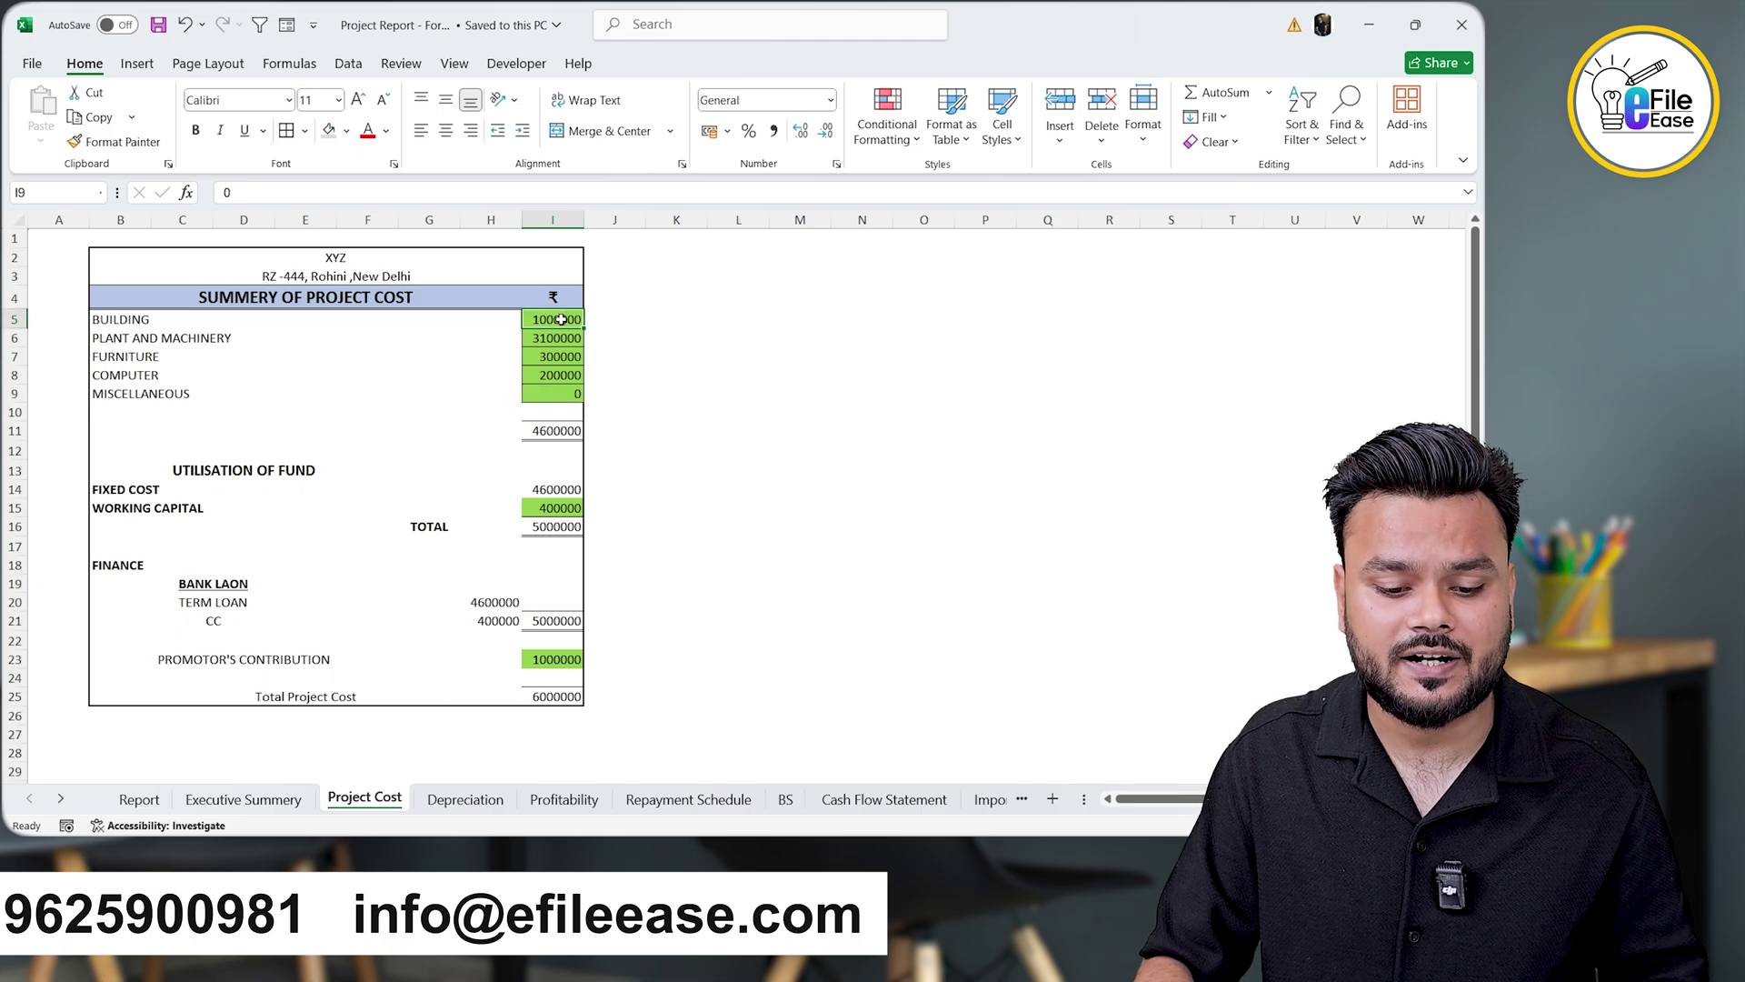
{"action": "left_click", "coordinate": [552, 338]}
{"action": "left_click", "coordinate": [547, 357]}
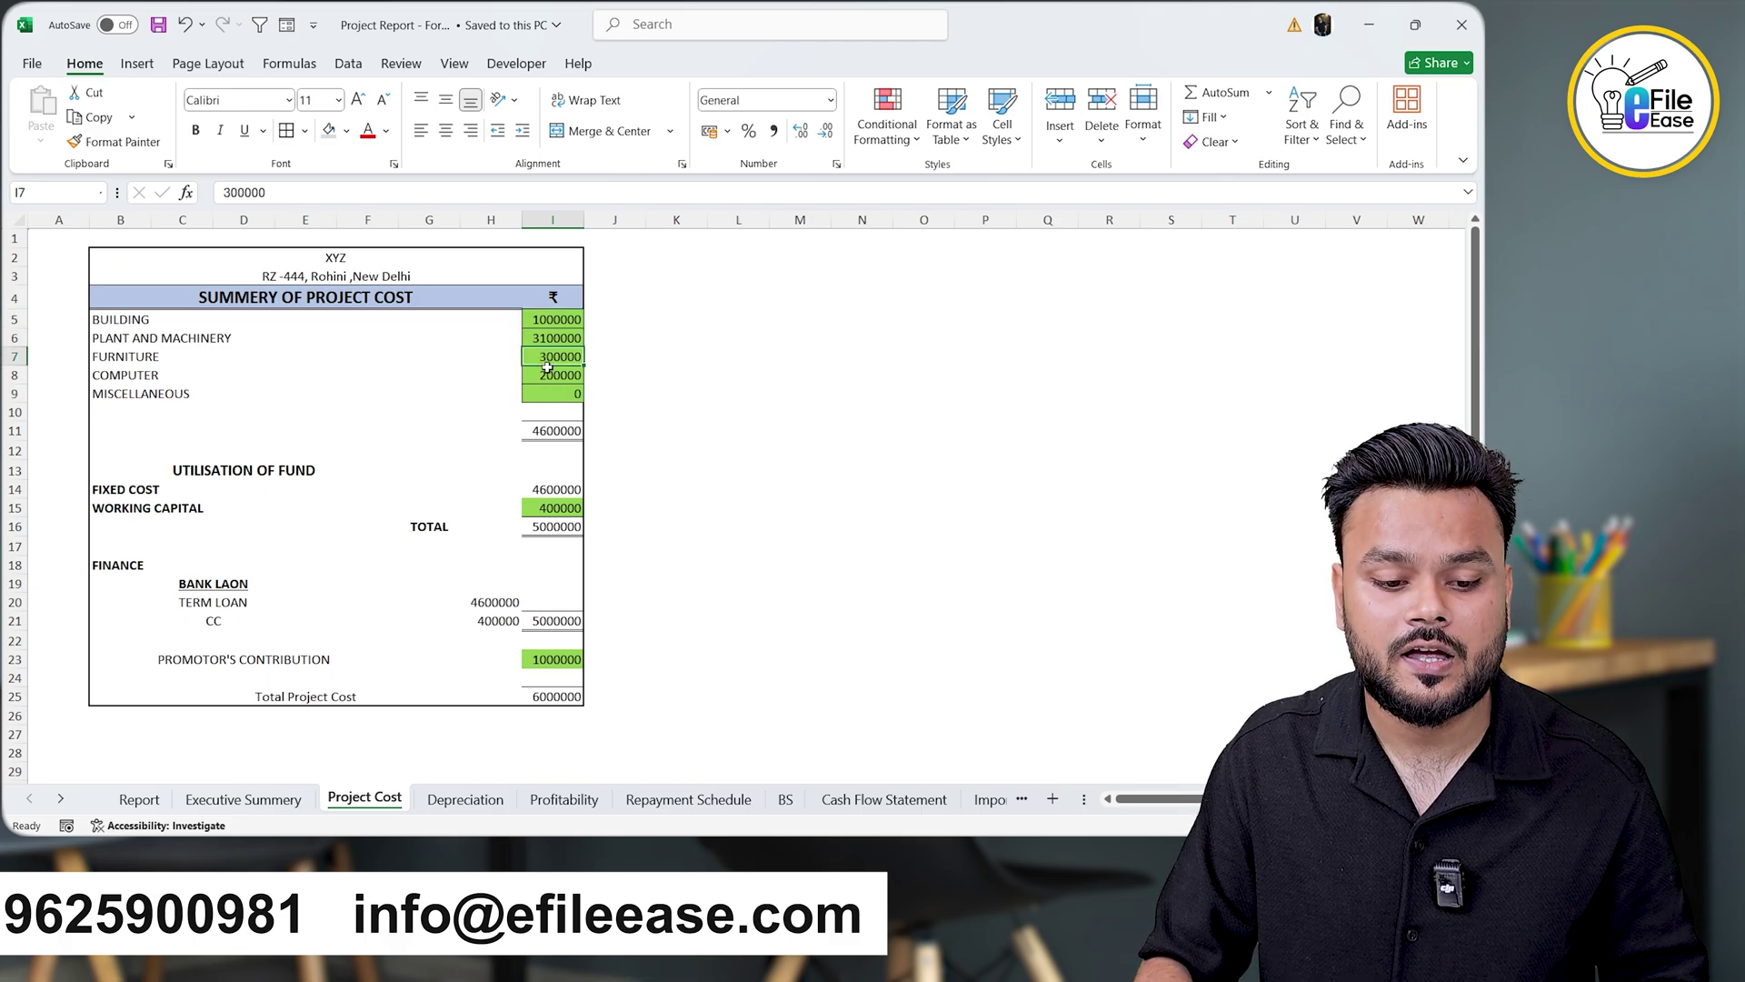
{"action": "left_click", "coordinate": [546, 374]}
{"action": "left_click", "coordinate": [546, 394]}
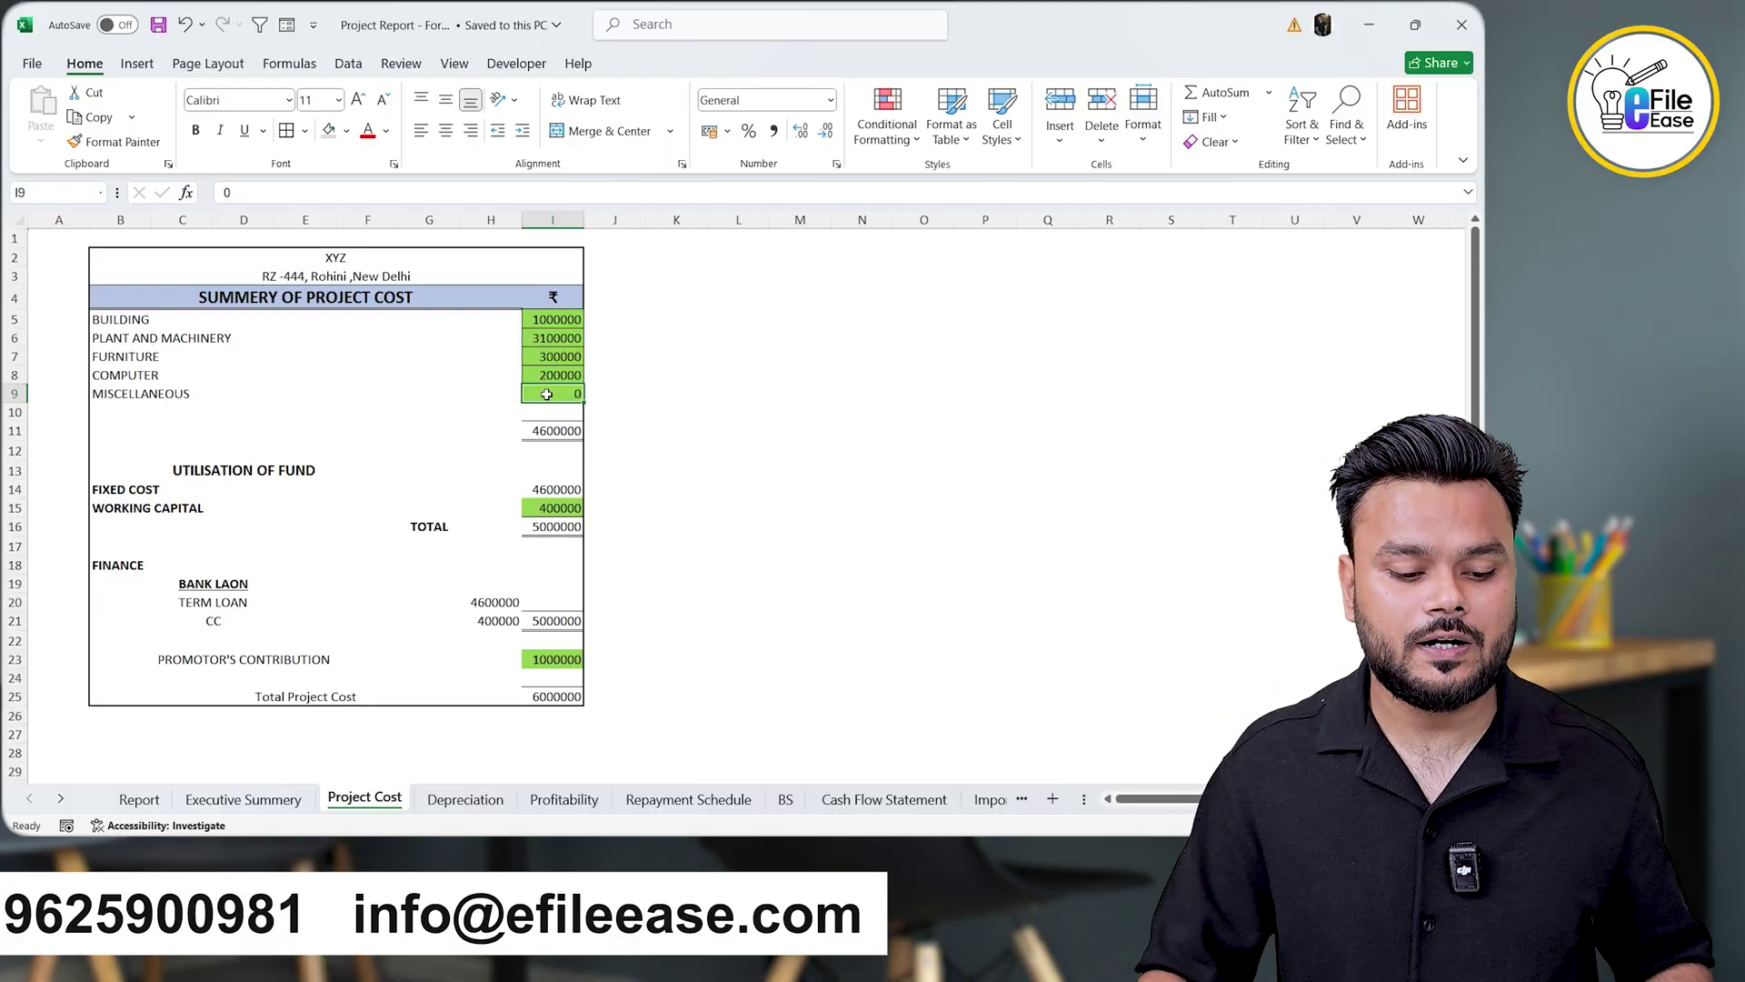
- Inspect the working capital amount, the fixed asset items, and the term loan, CC and total bank loan formulas
{"action": "left_click", "coordinate": [543, 508]}
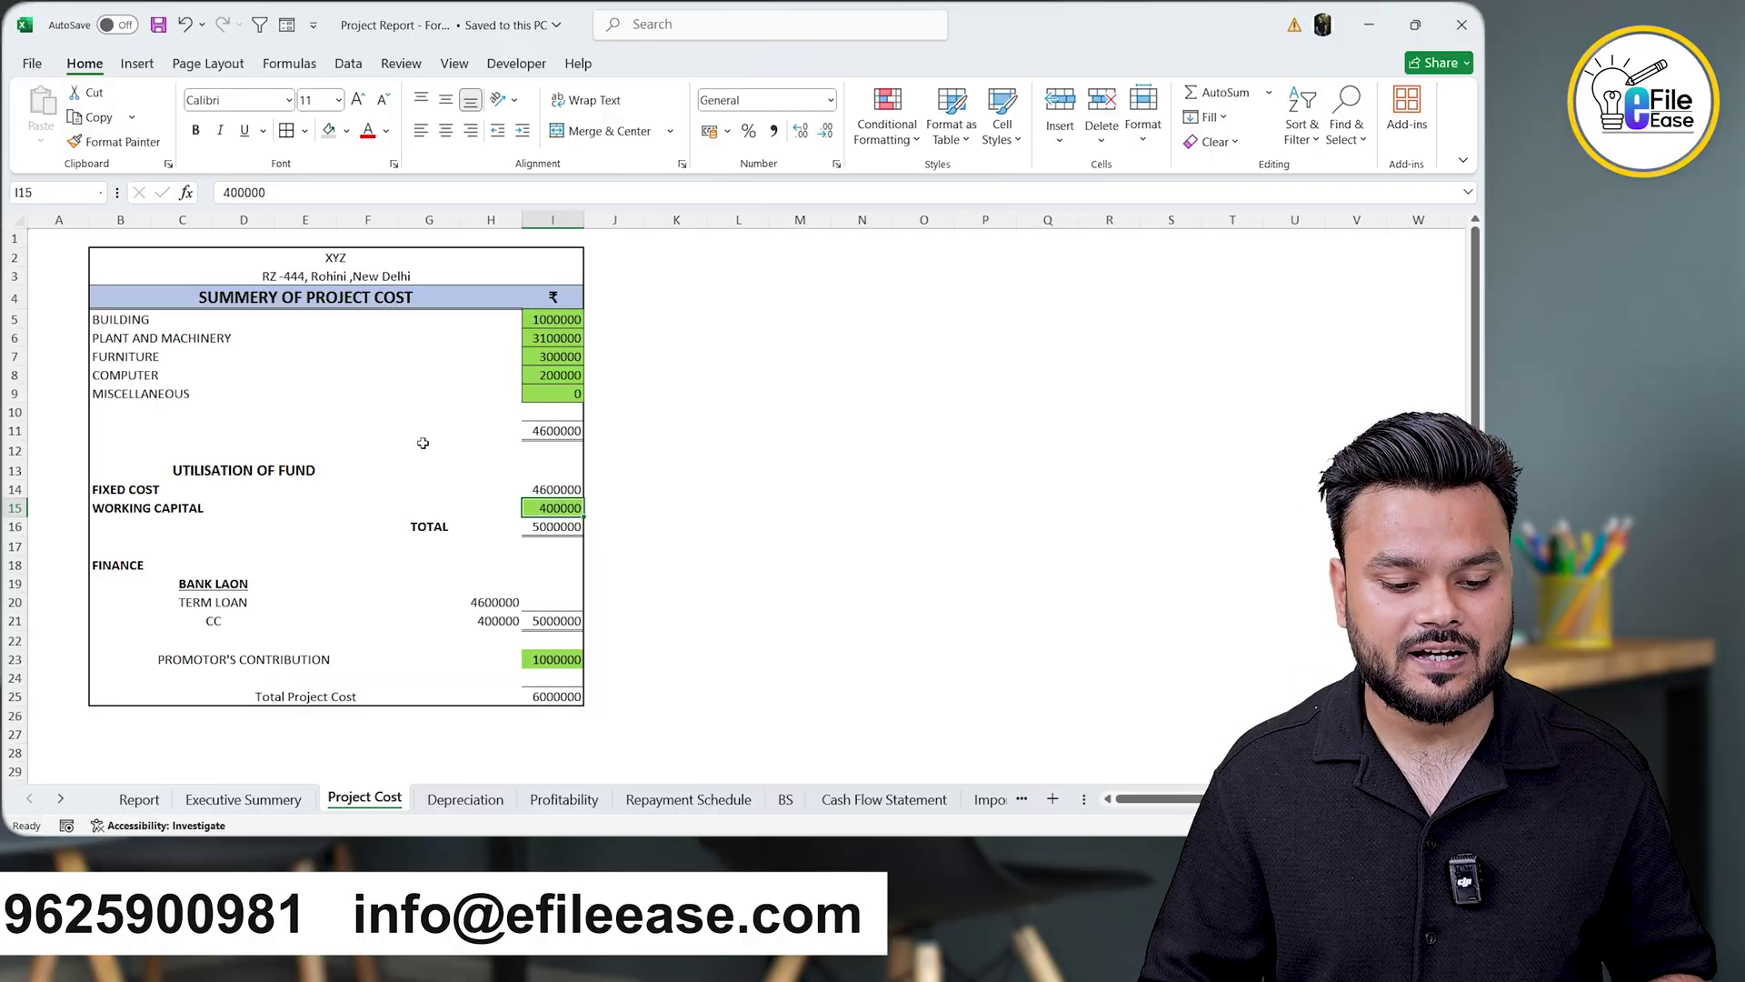
{"action": "left_click_drag", "start_coordinate": [300, 318], "coordinate": [293, 392]}
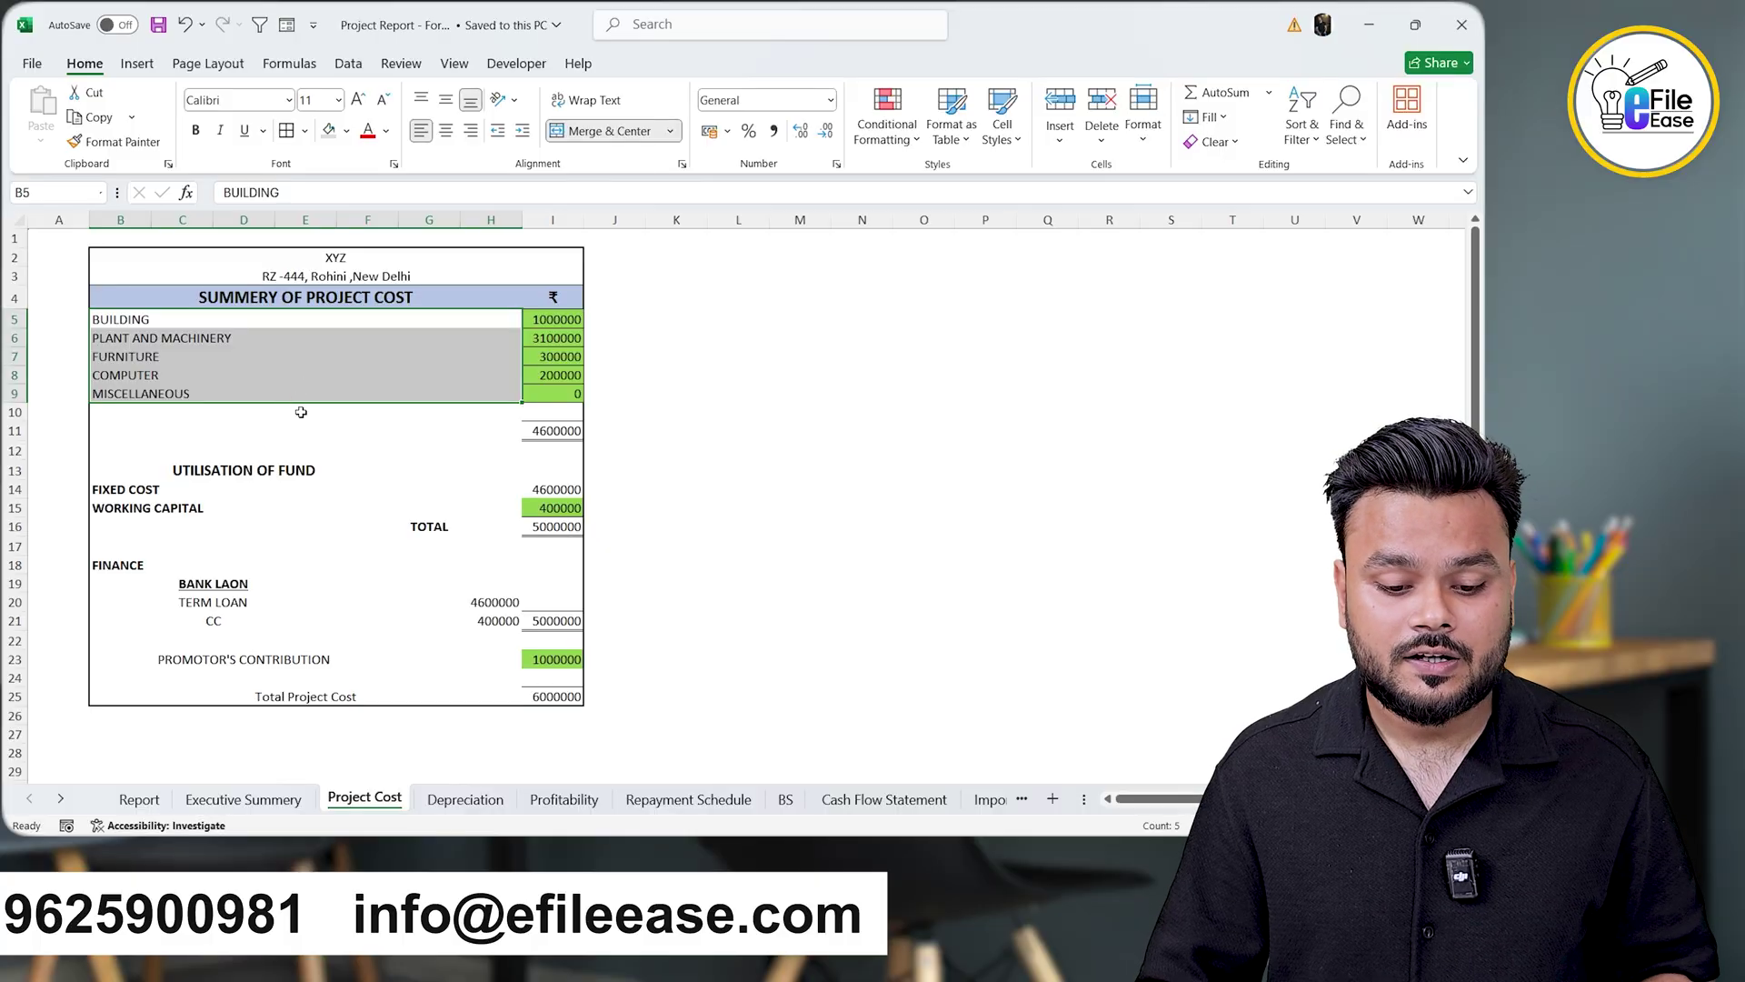
{"action": "left_click", "coordinate": [582, 508]}
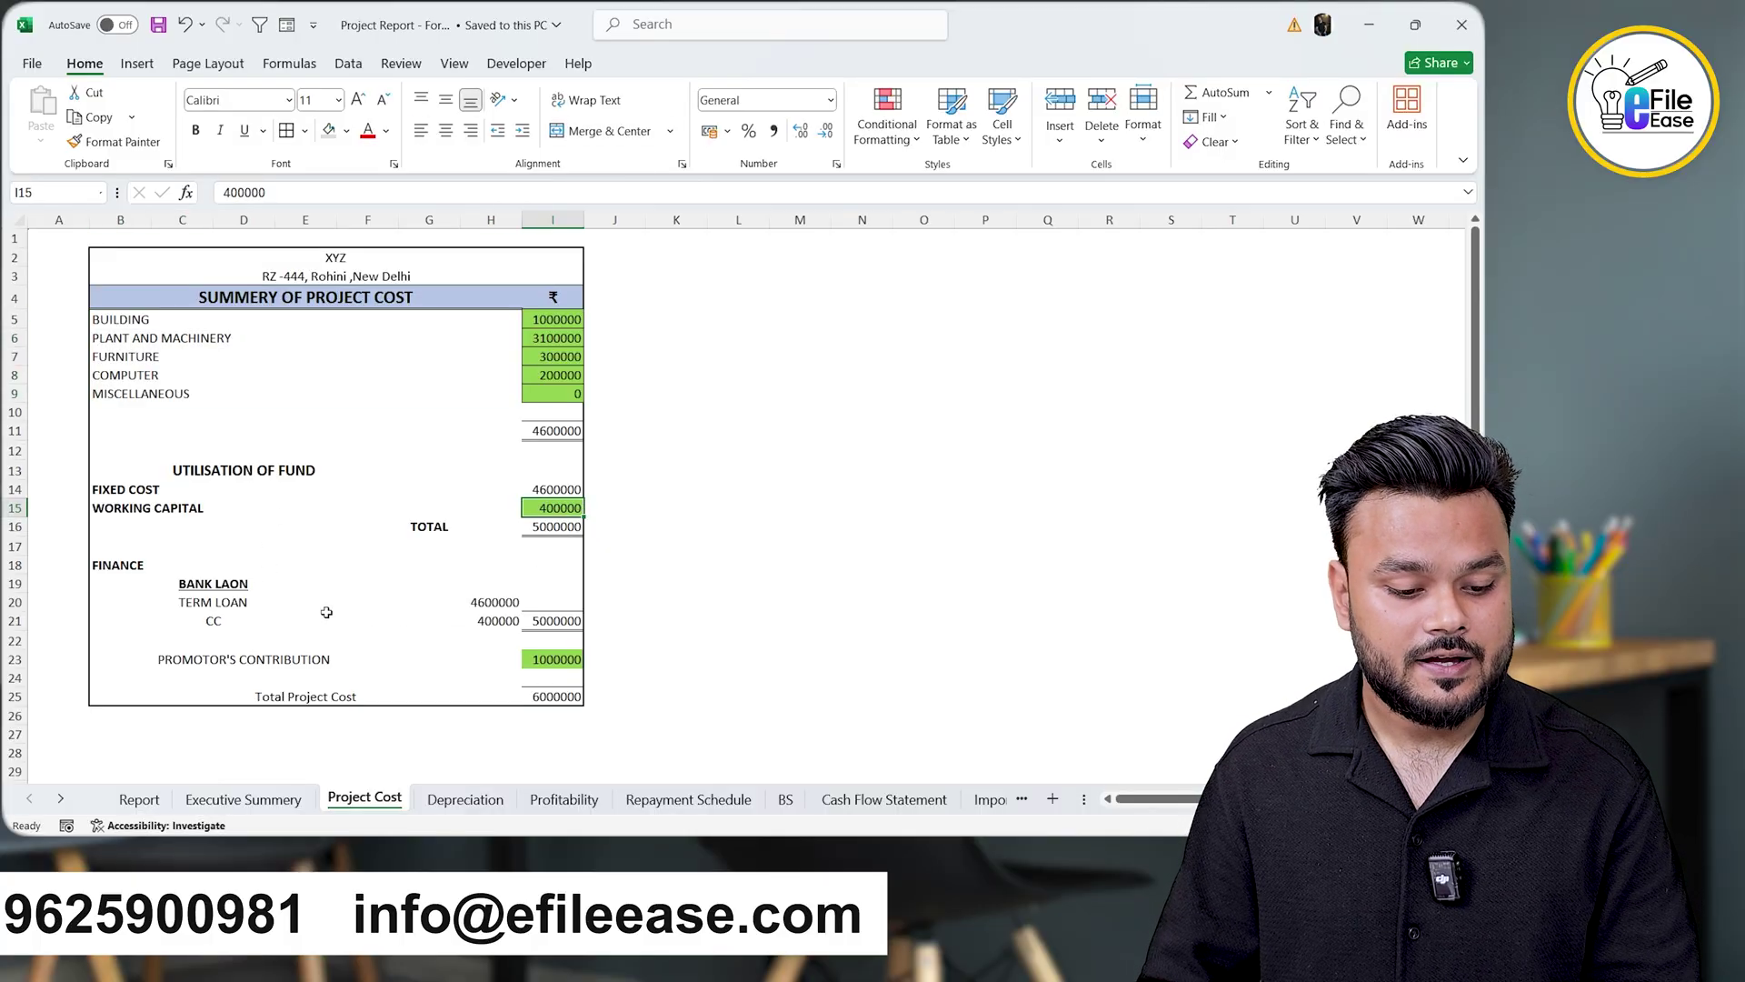
{"action": "left_click", "coordinate": [473, 601]}
{"action": "left_click", "coordinate": [491, 636]}
{"action": "left_click", "coordinate": [491, 623]}
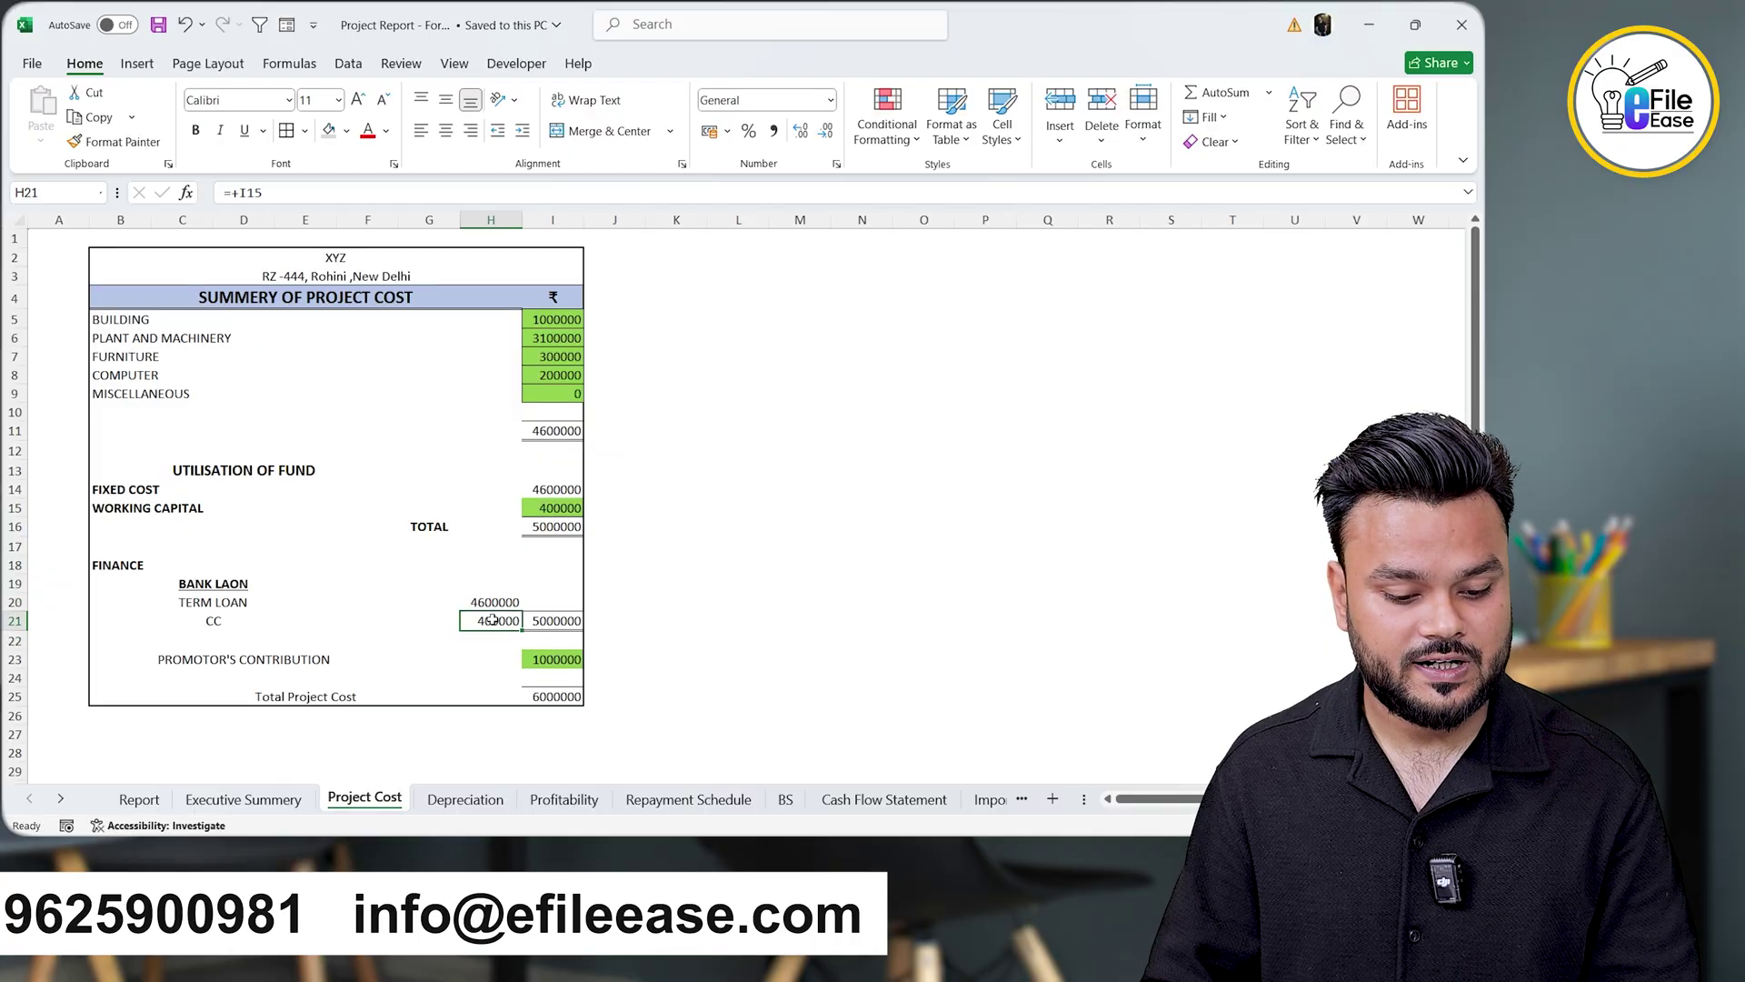
{"action": "left_click", "coordinate": [549, 622]}
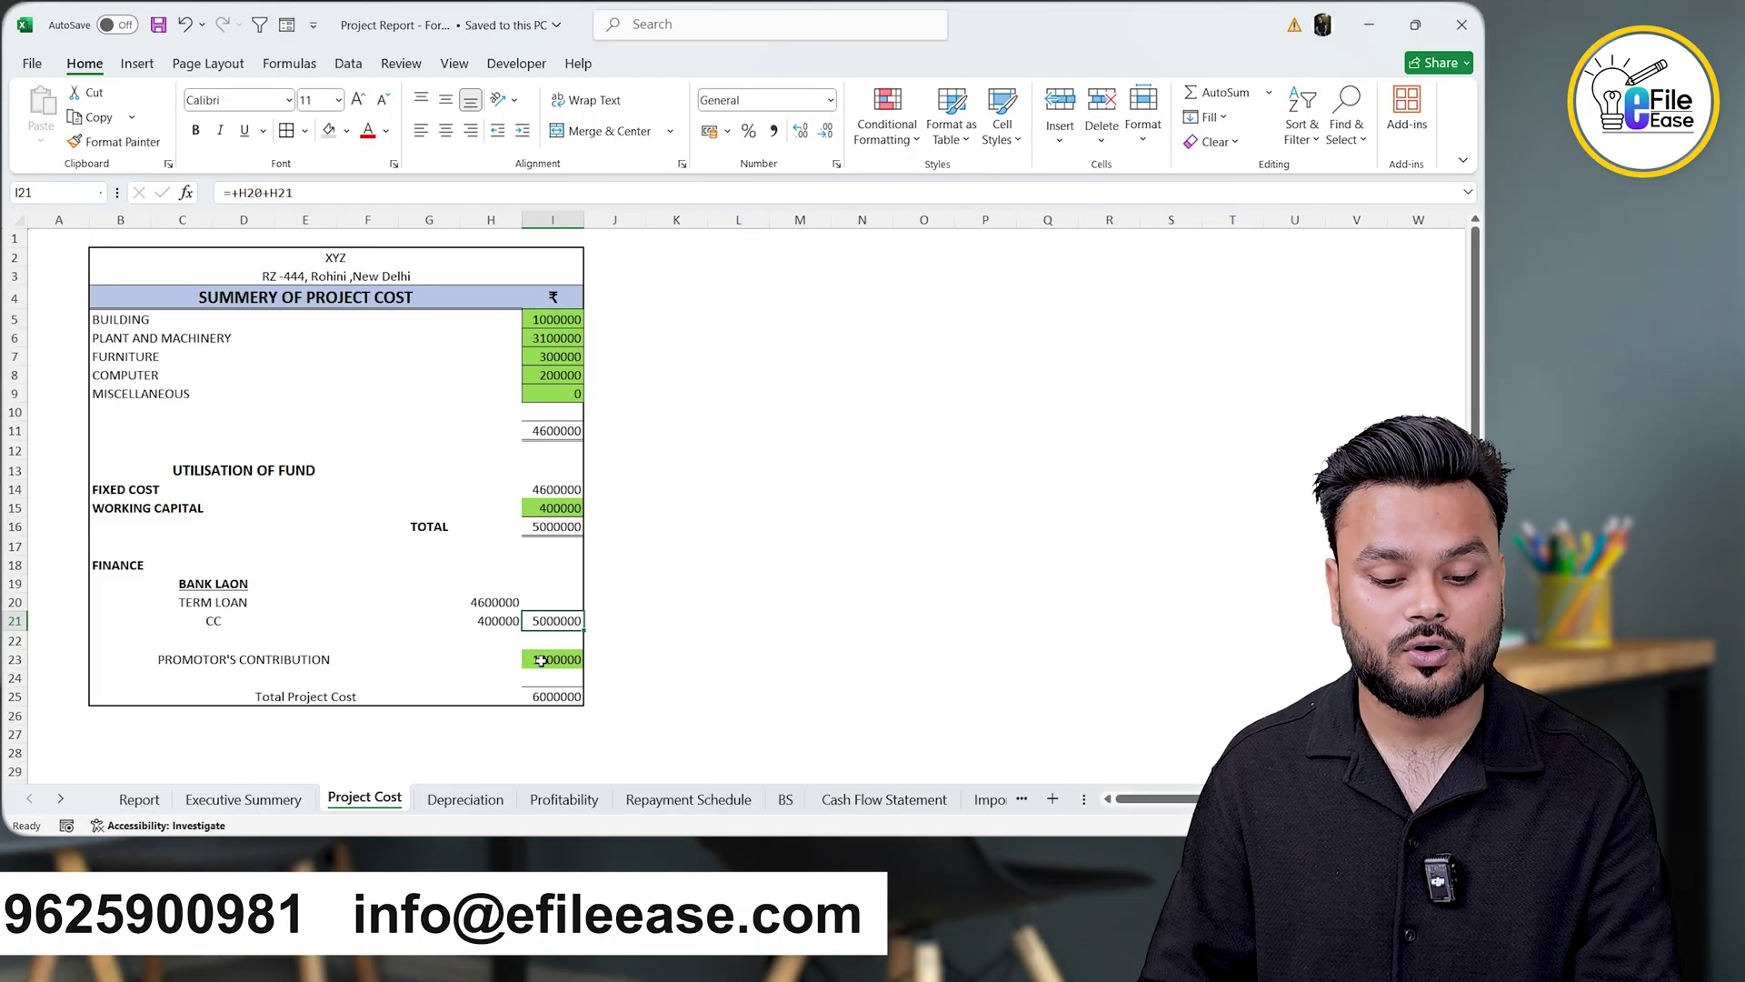
- Trace the fixed cost, term loan, CC and promoter's contribution through to the Total Project Cost formula
{"action": "left_click", "coordinate": [541, 658]}
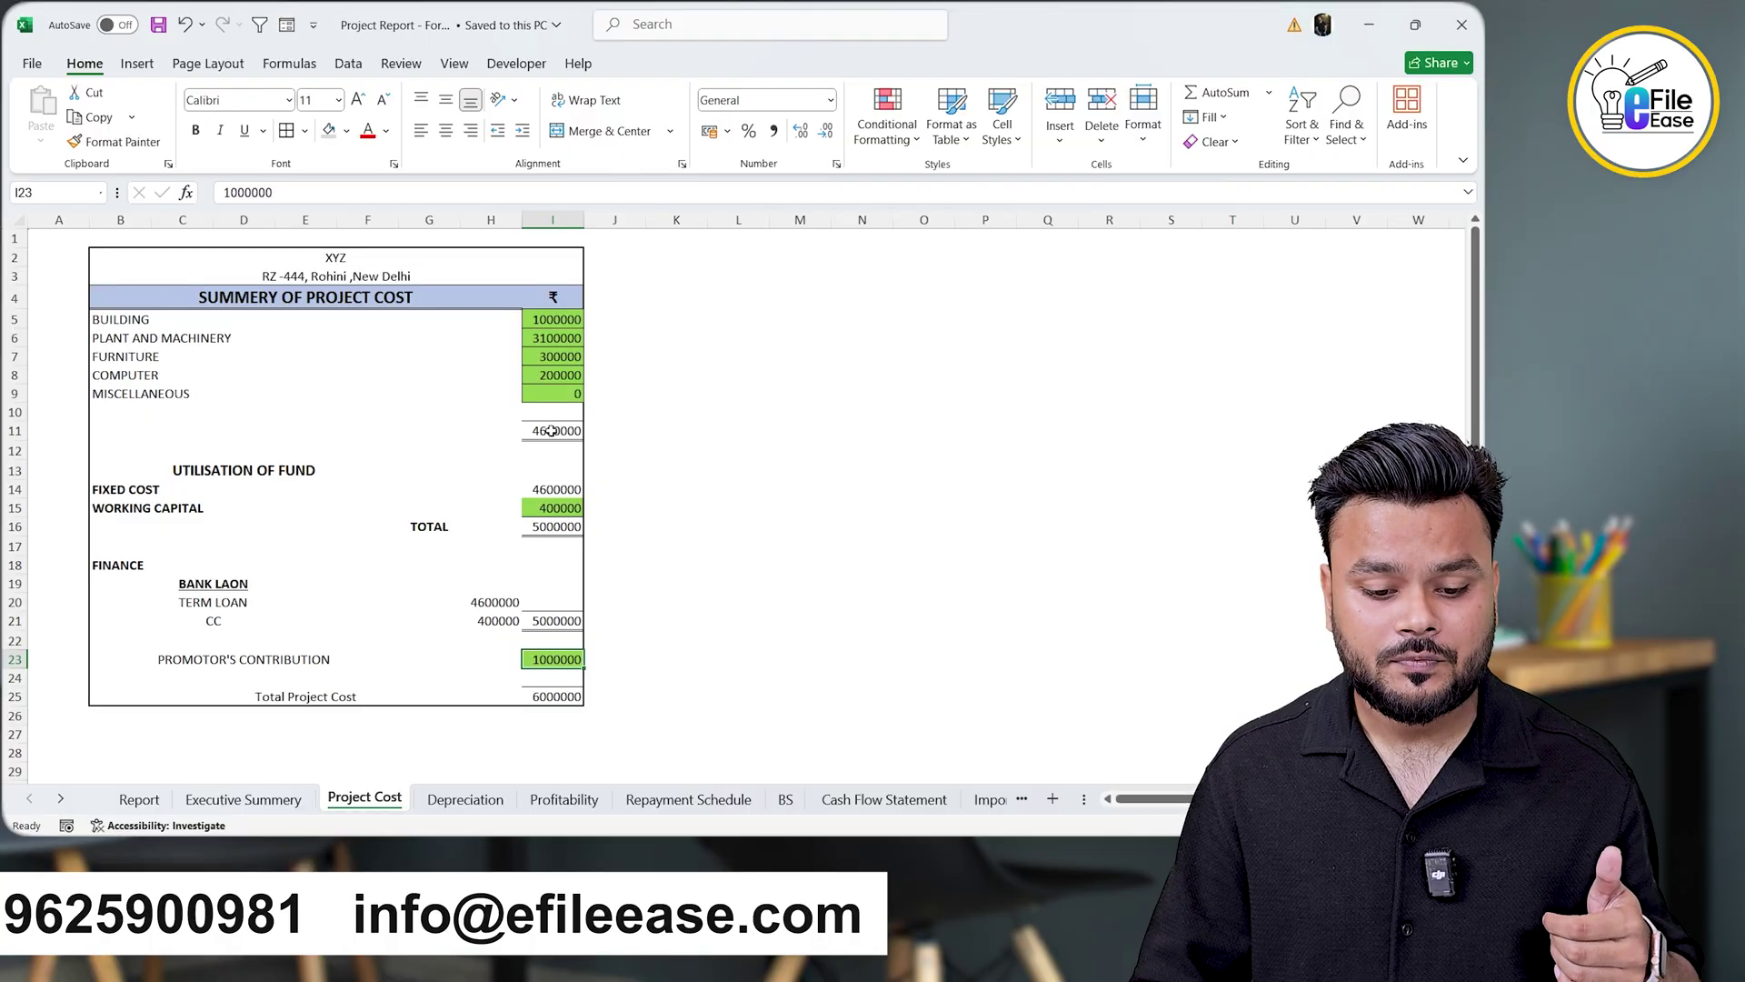
{"action": "left_click", "coordinate": [548, 489]}
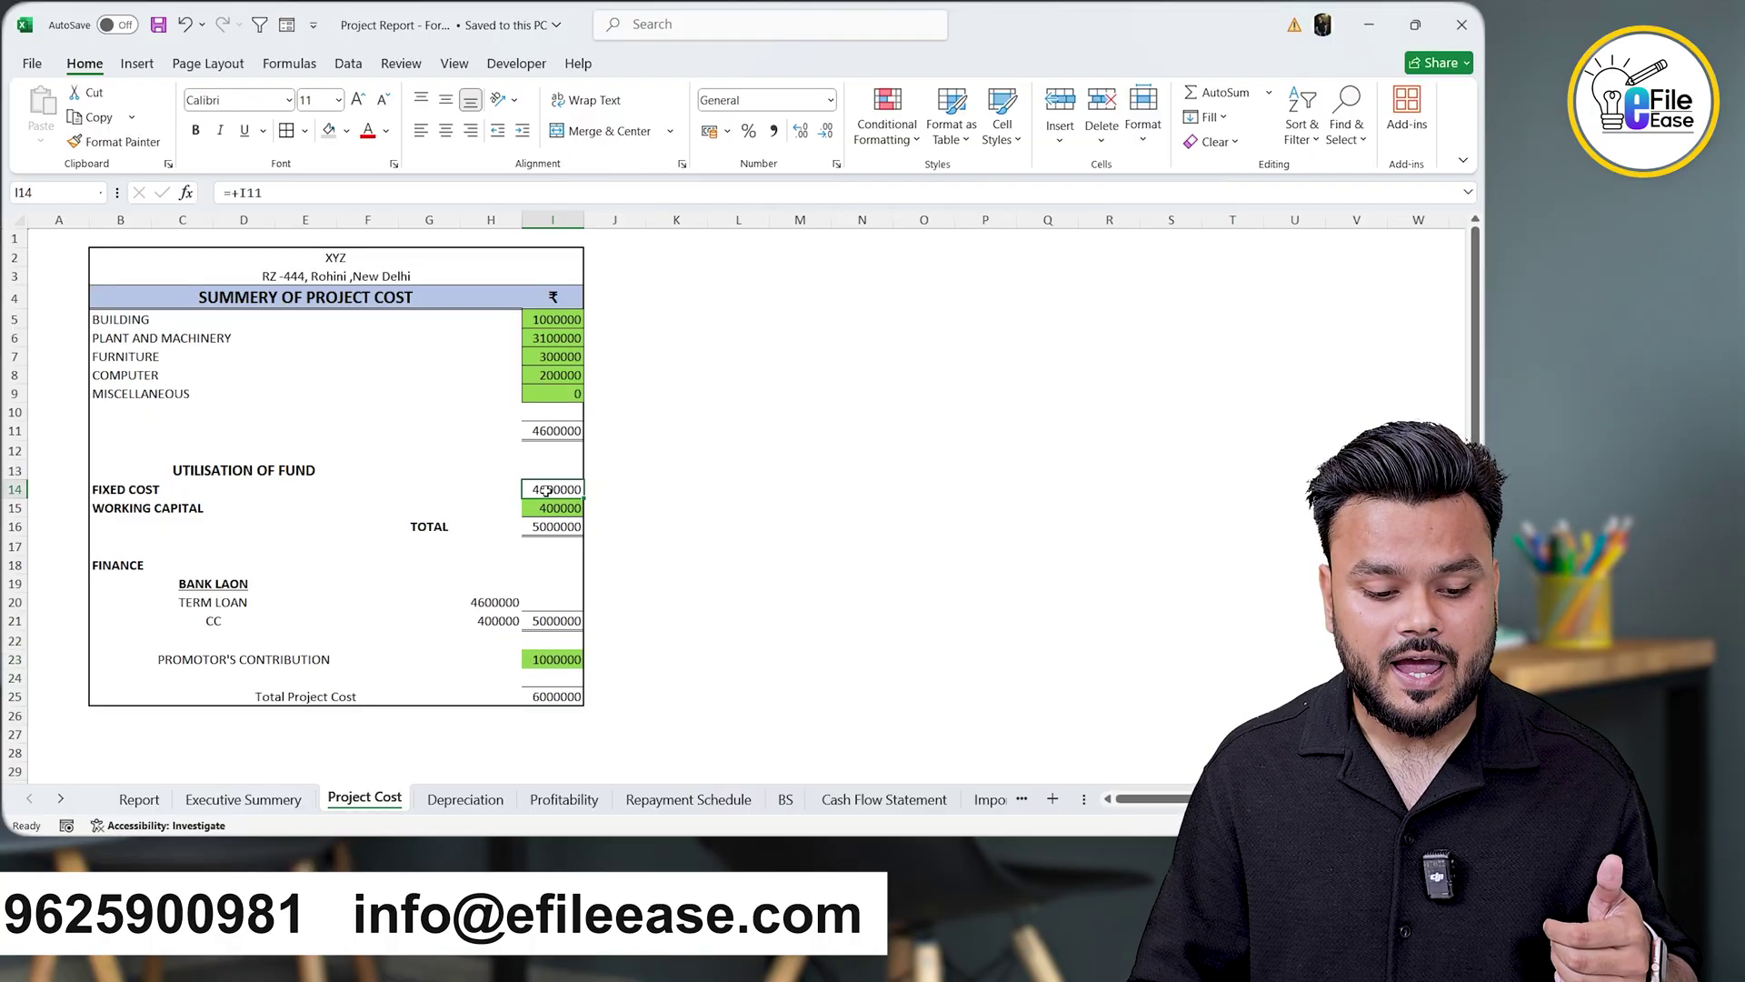
{"action": "left_click", "coordinate": [487, 601]}
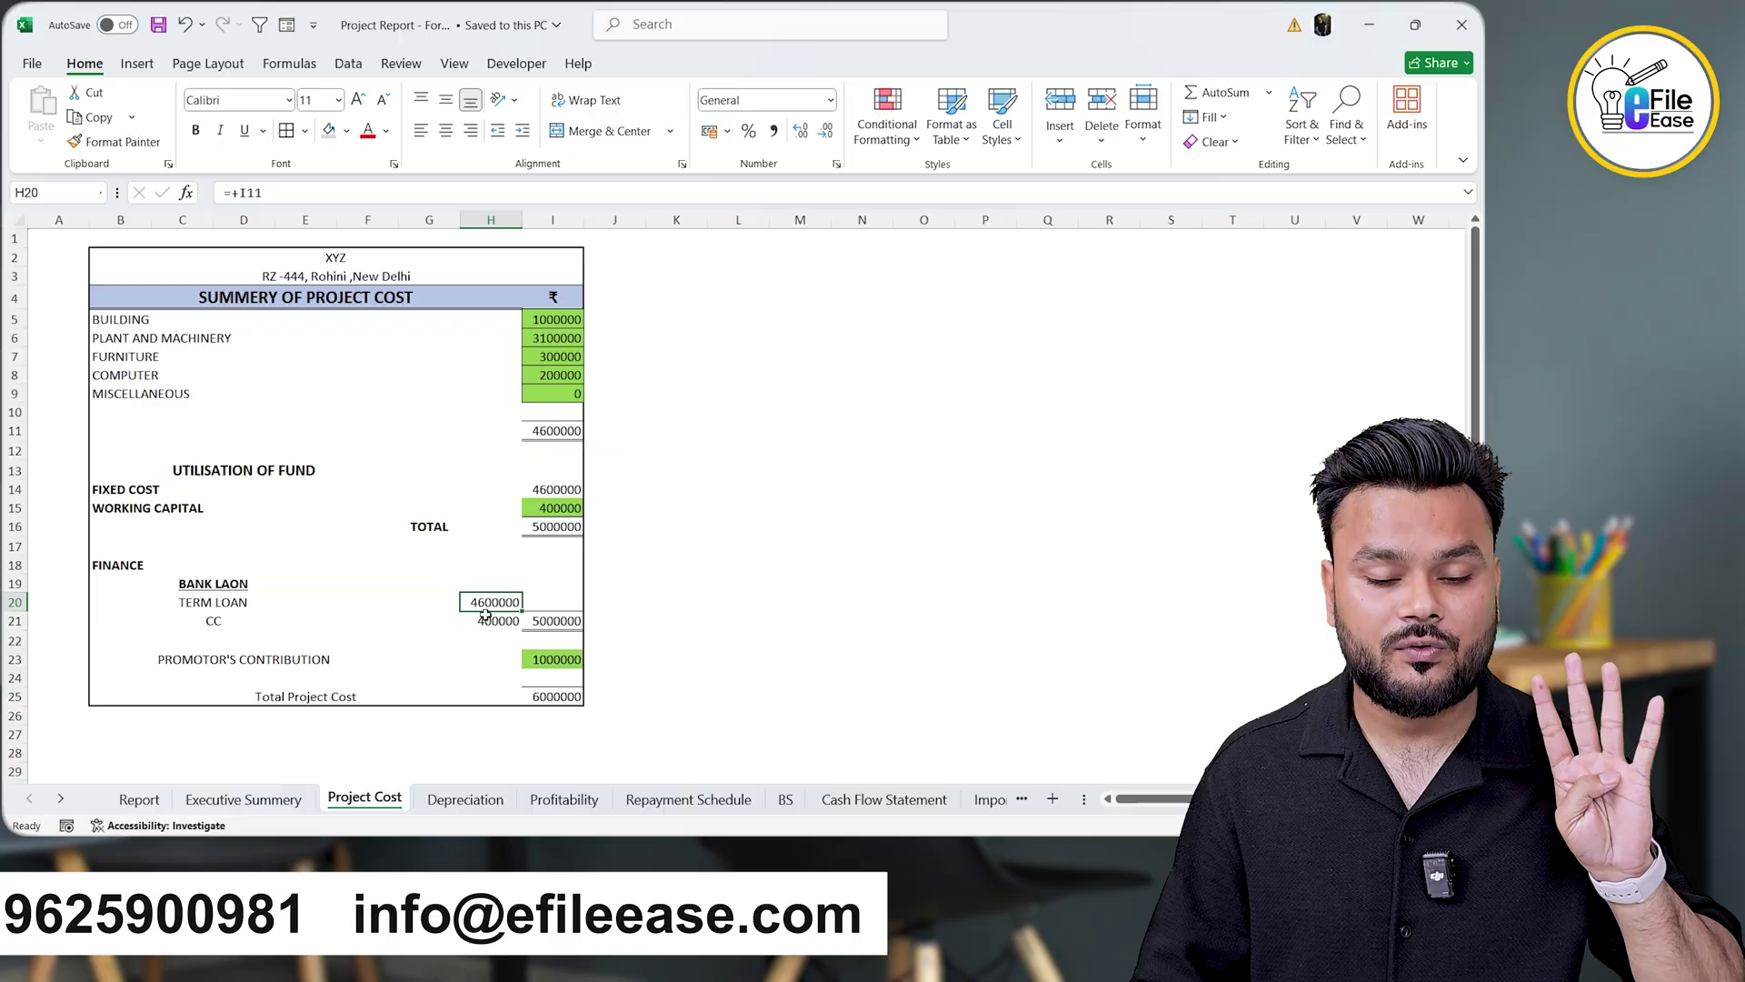
{"action": "left_click", "coordinate": [489, 623]}
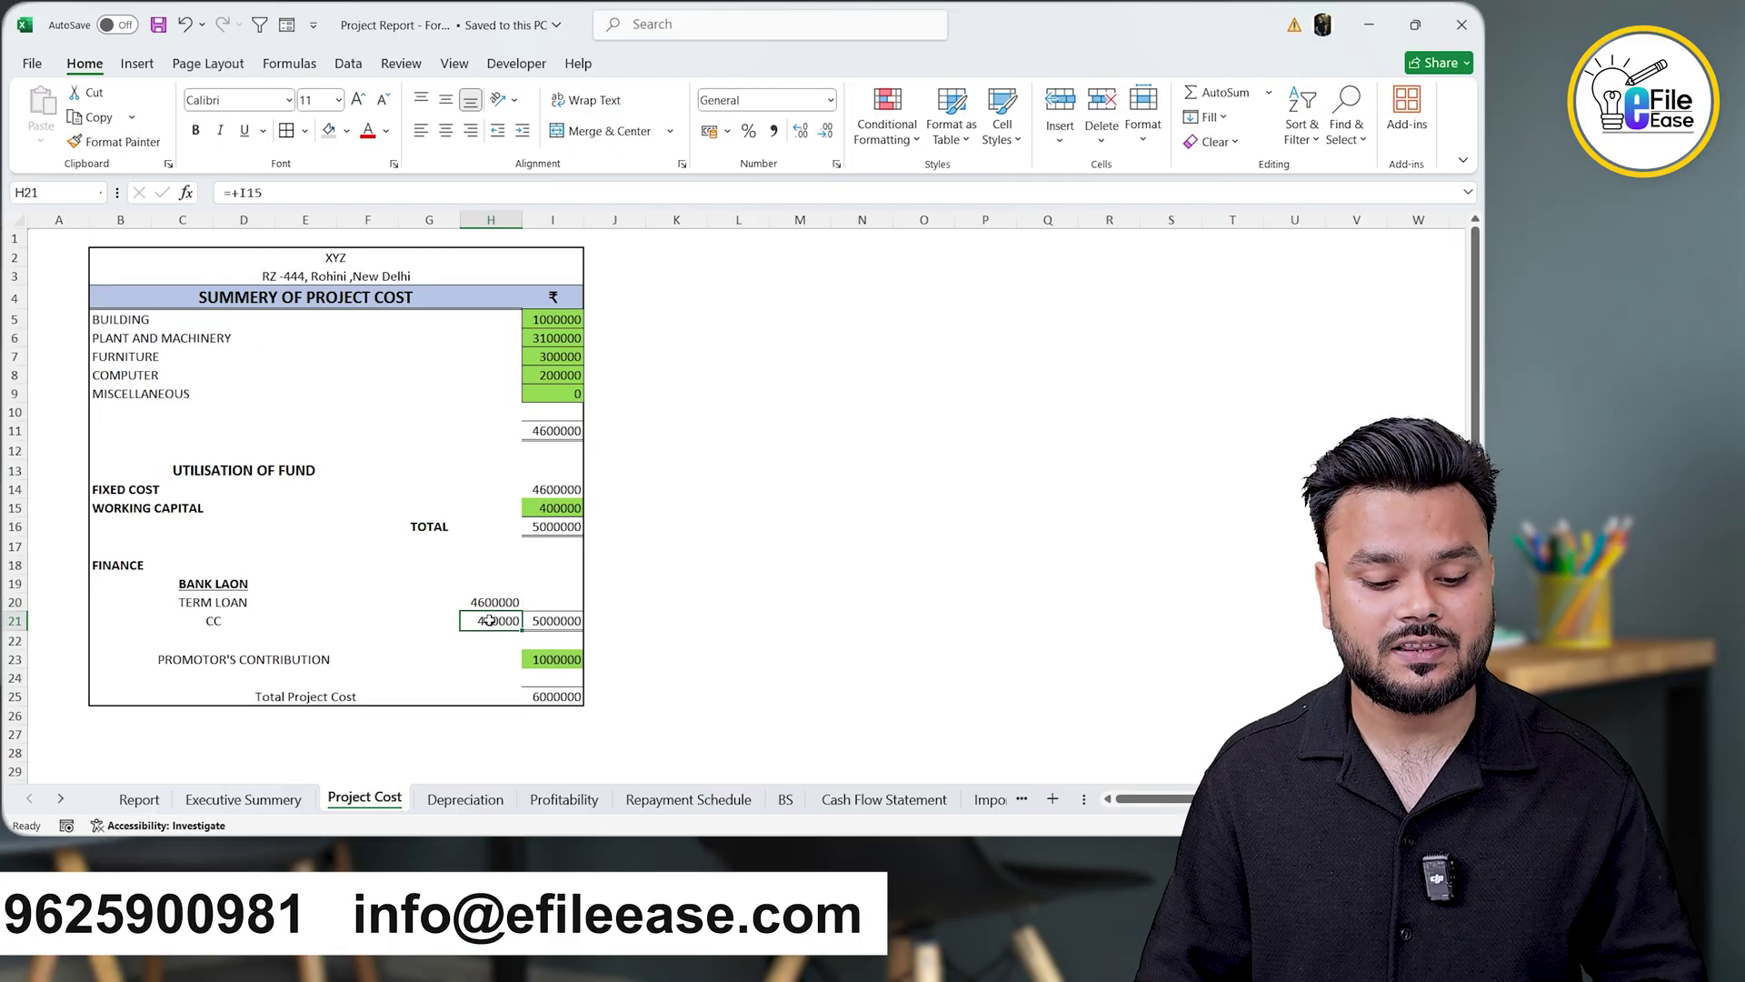
{"action": "left_click", "coordinate": [527, 657]}
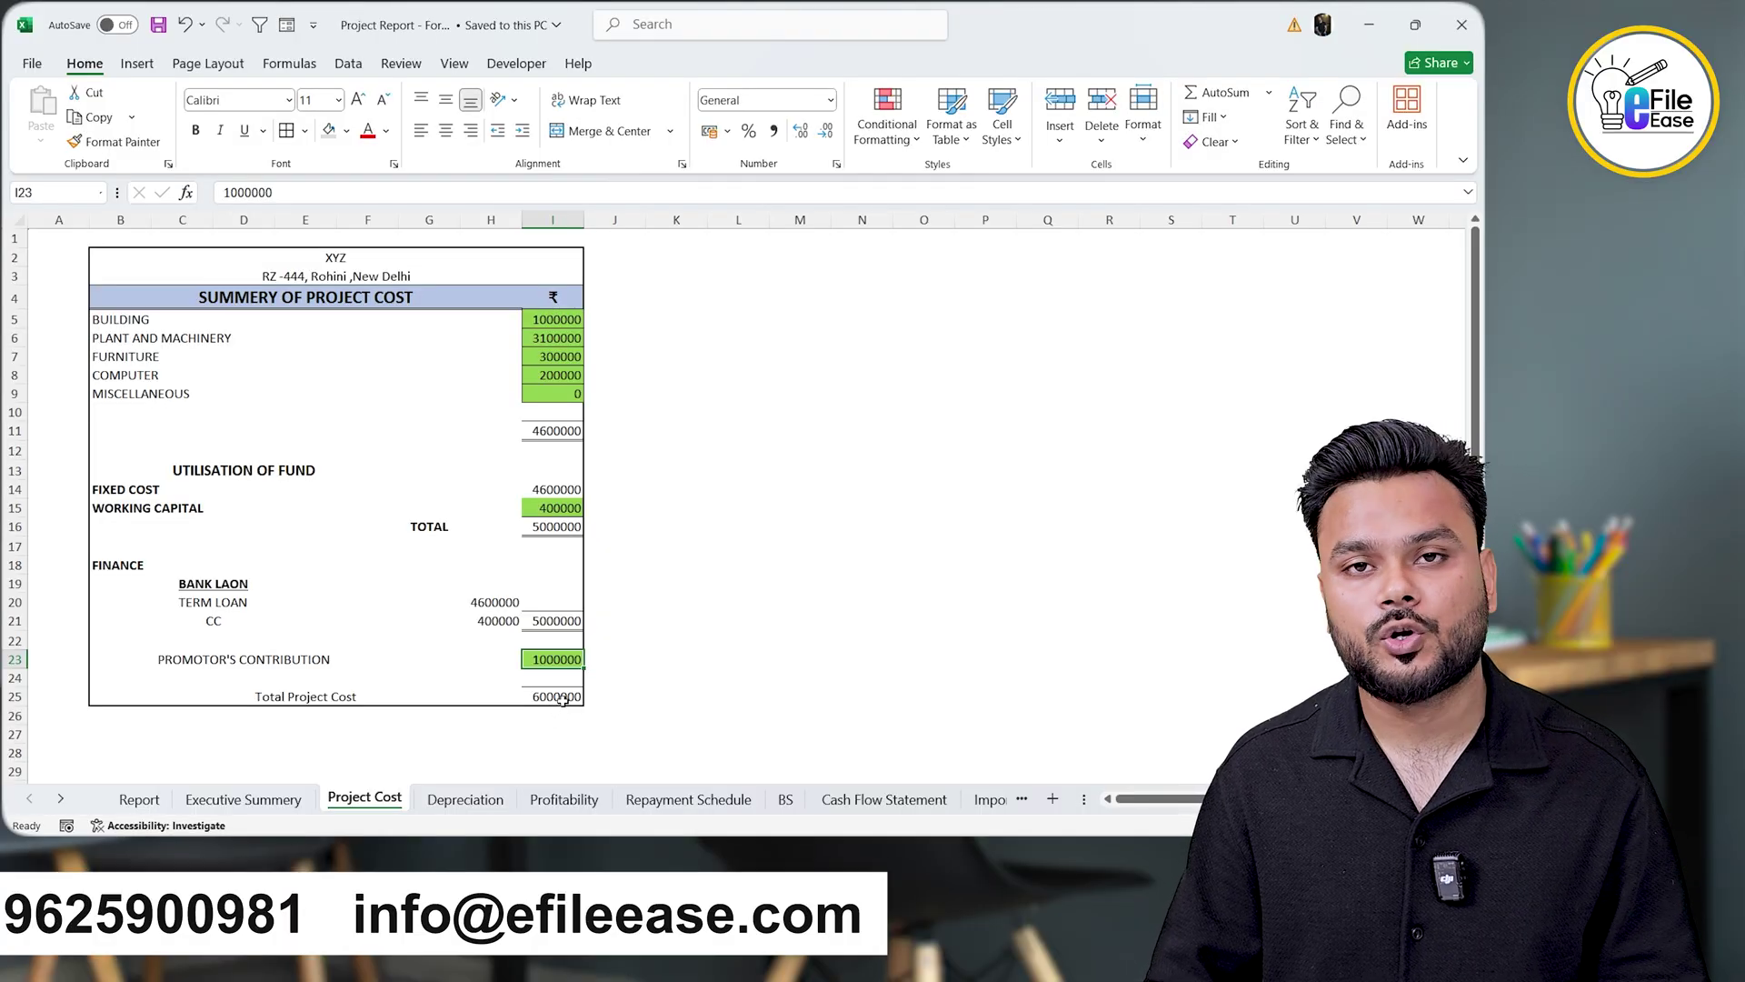
{"action": "left_click", "coordinate": [563, 699]}
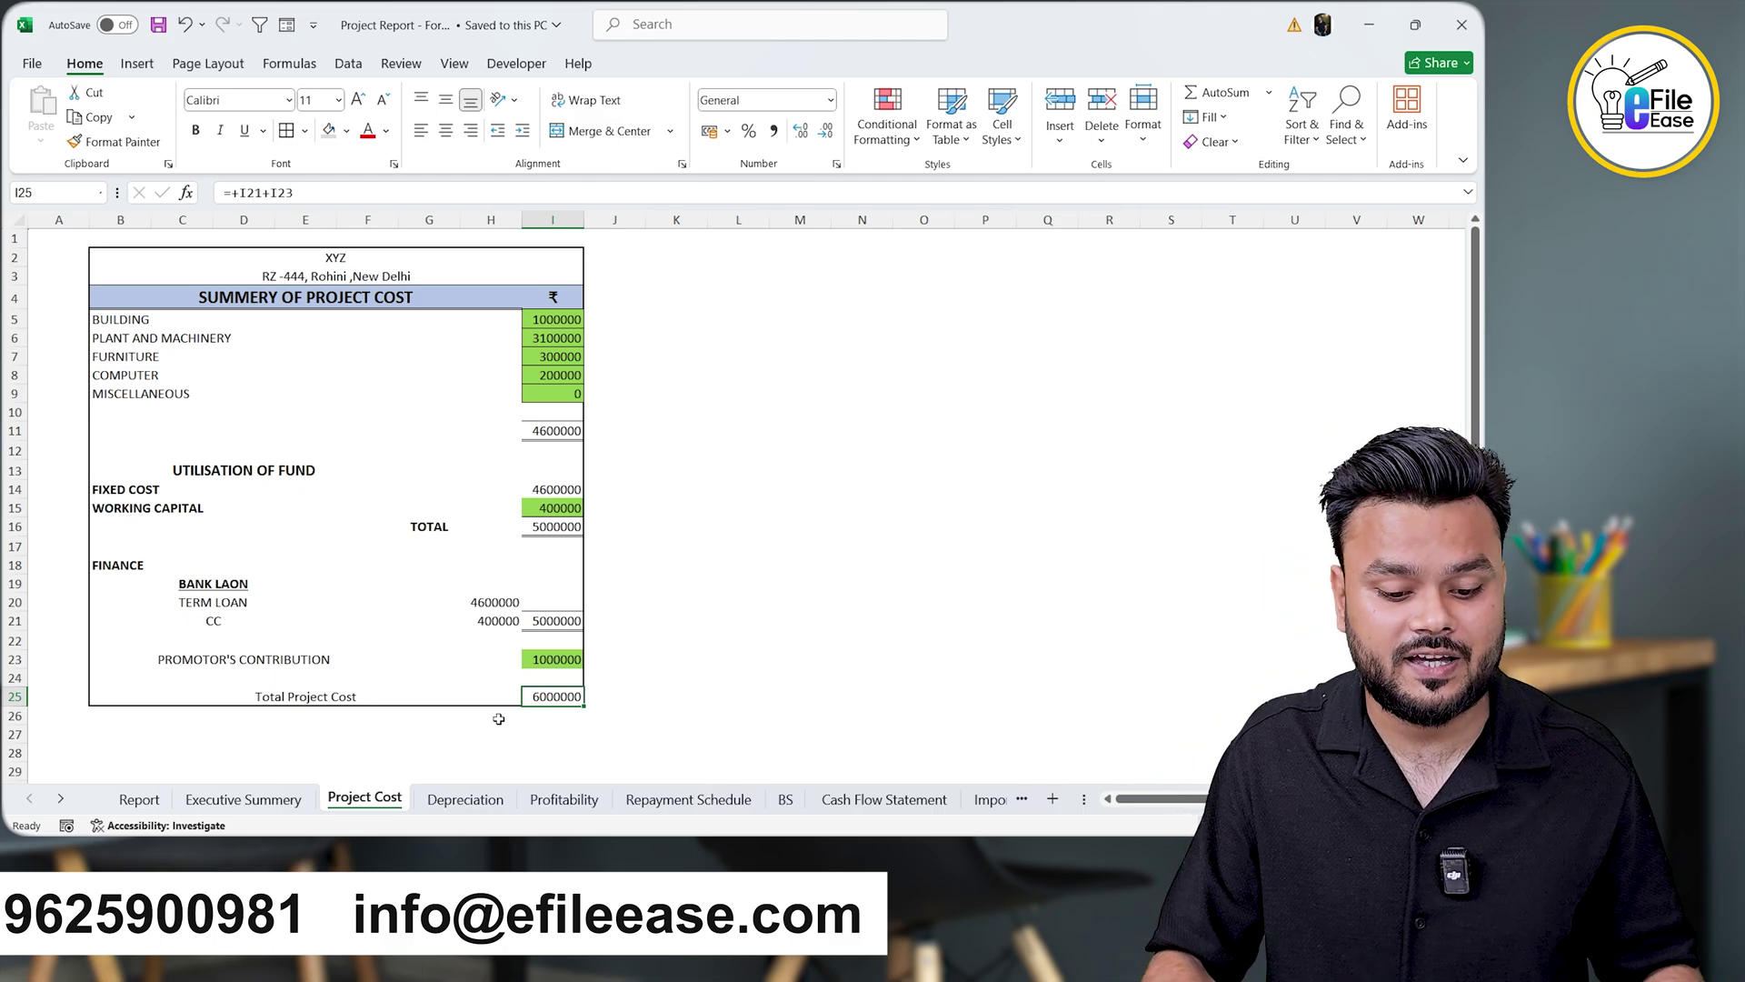
- Open the Depreciation sheet and examine the 2025-2026 depreciation rates and the building additions before and after September 30th
{"action": "left_click", "coordinate": [465, 799]}
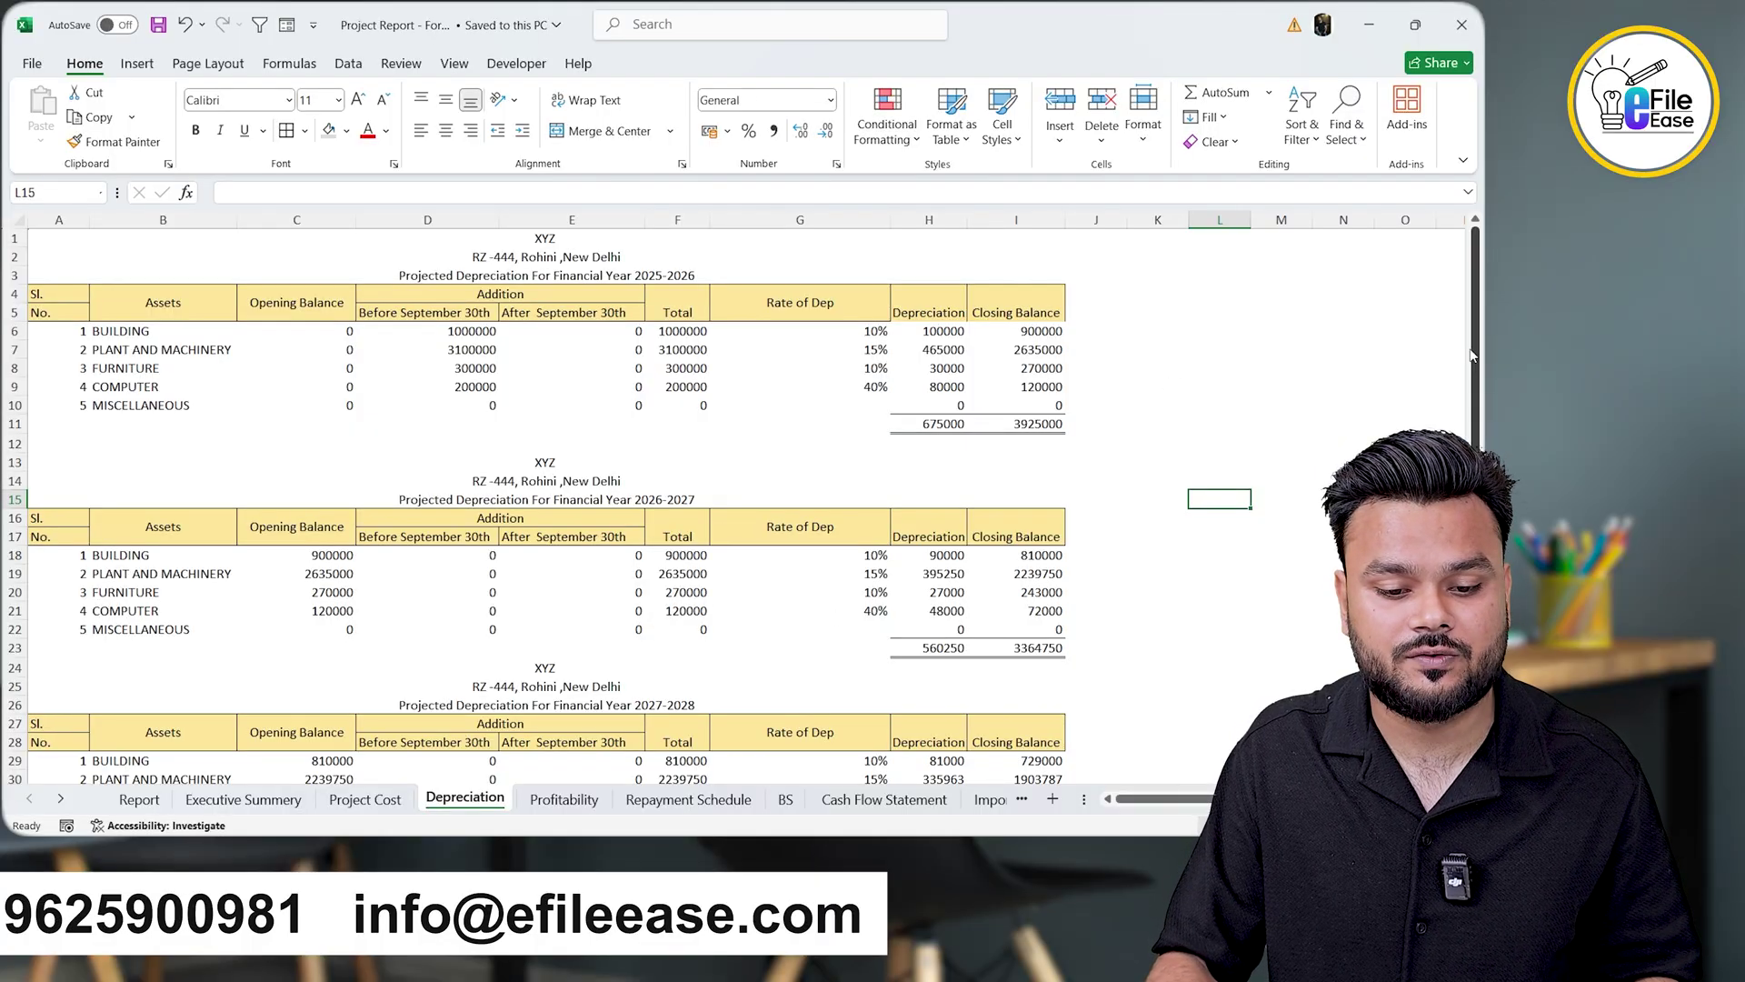
{"action": "left_click_drag", "start_coordinate": [1480, 329], "coordinate": [1480, 339]}
{"action": "mouse_move", "coordinate": [1478, 354]}
{"action": "left_mouse_down"}
{"action": "mouse_move", "coordinate": [1477, 613]}
{"action": "mouse_move", "coordinate": [1478, 327]}
{"action": "left_mouse_up"}
{"action": "left_click_drag", "start_coordinate": [836, 332], "coordinate": [828, 402]}
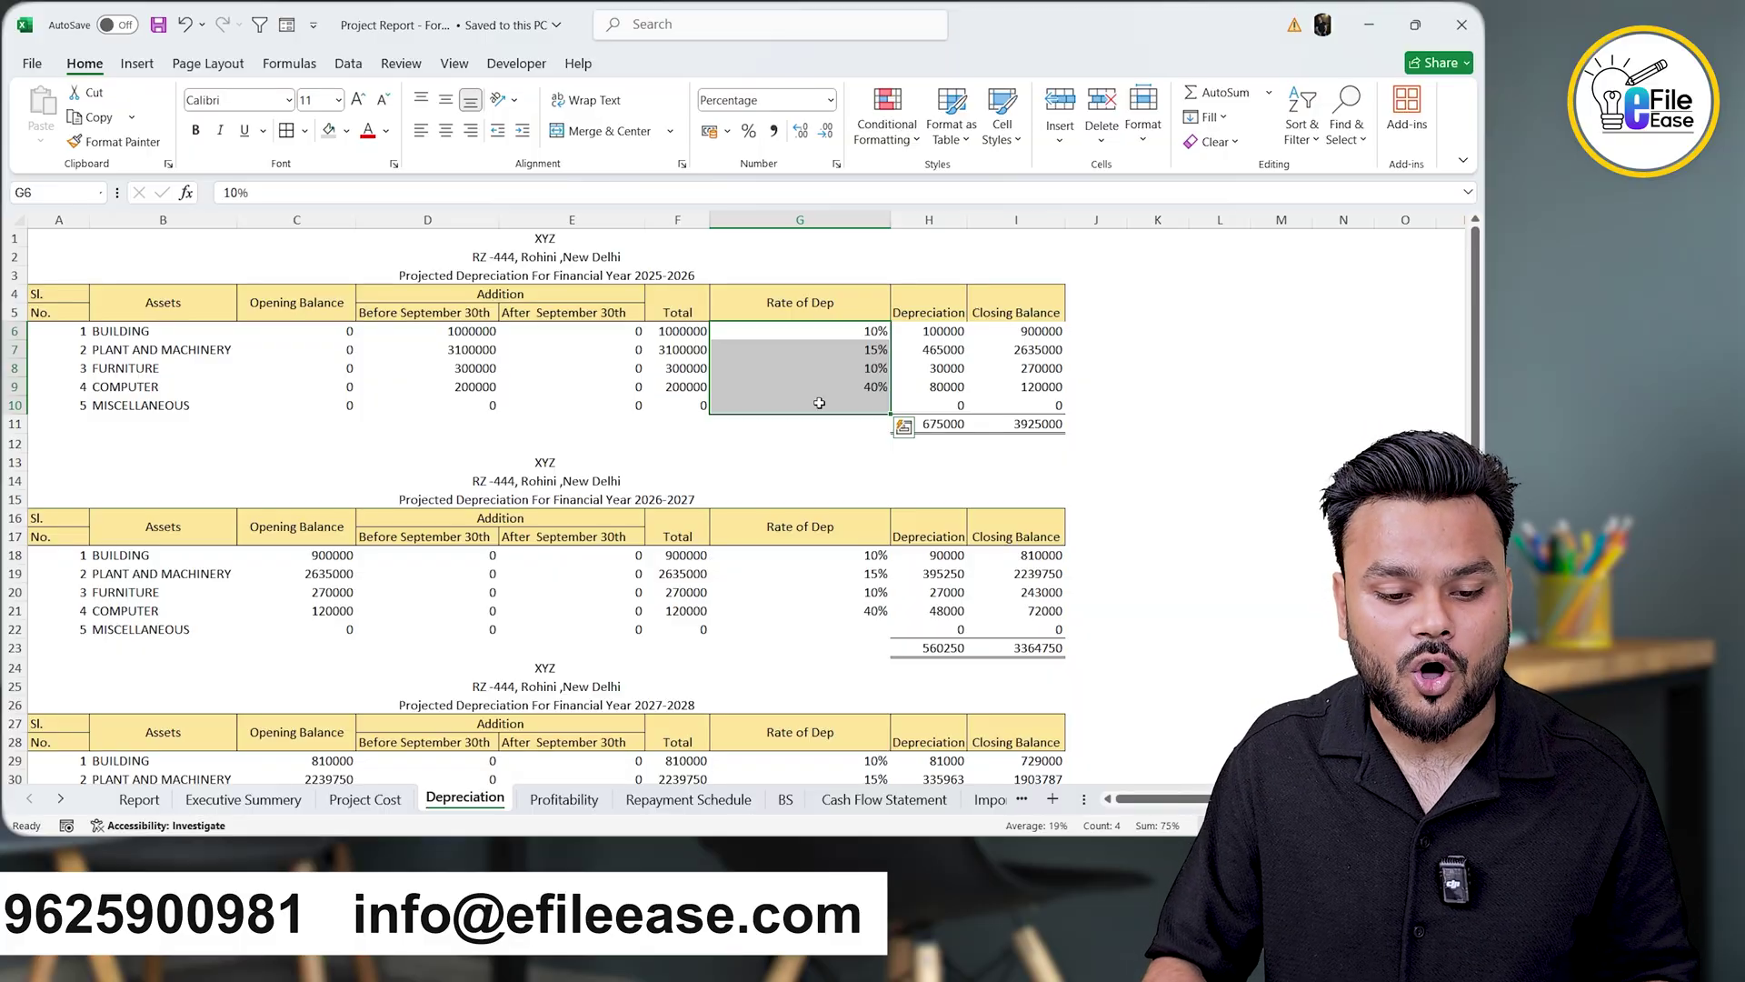
{"action": "left_click", "coordinate": [422, 327]}
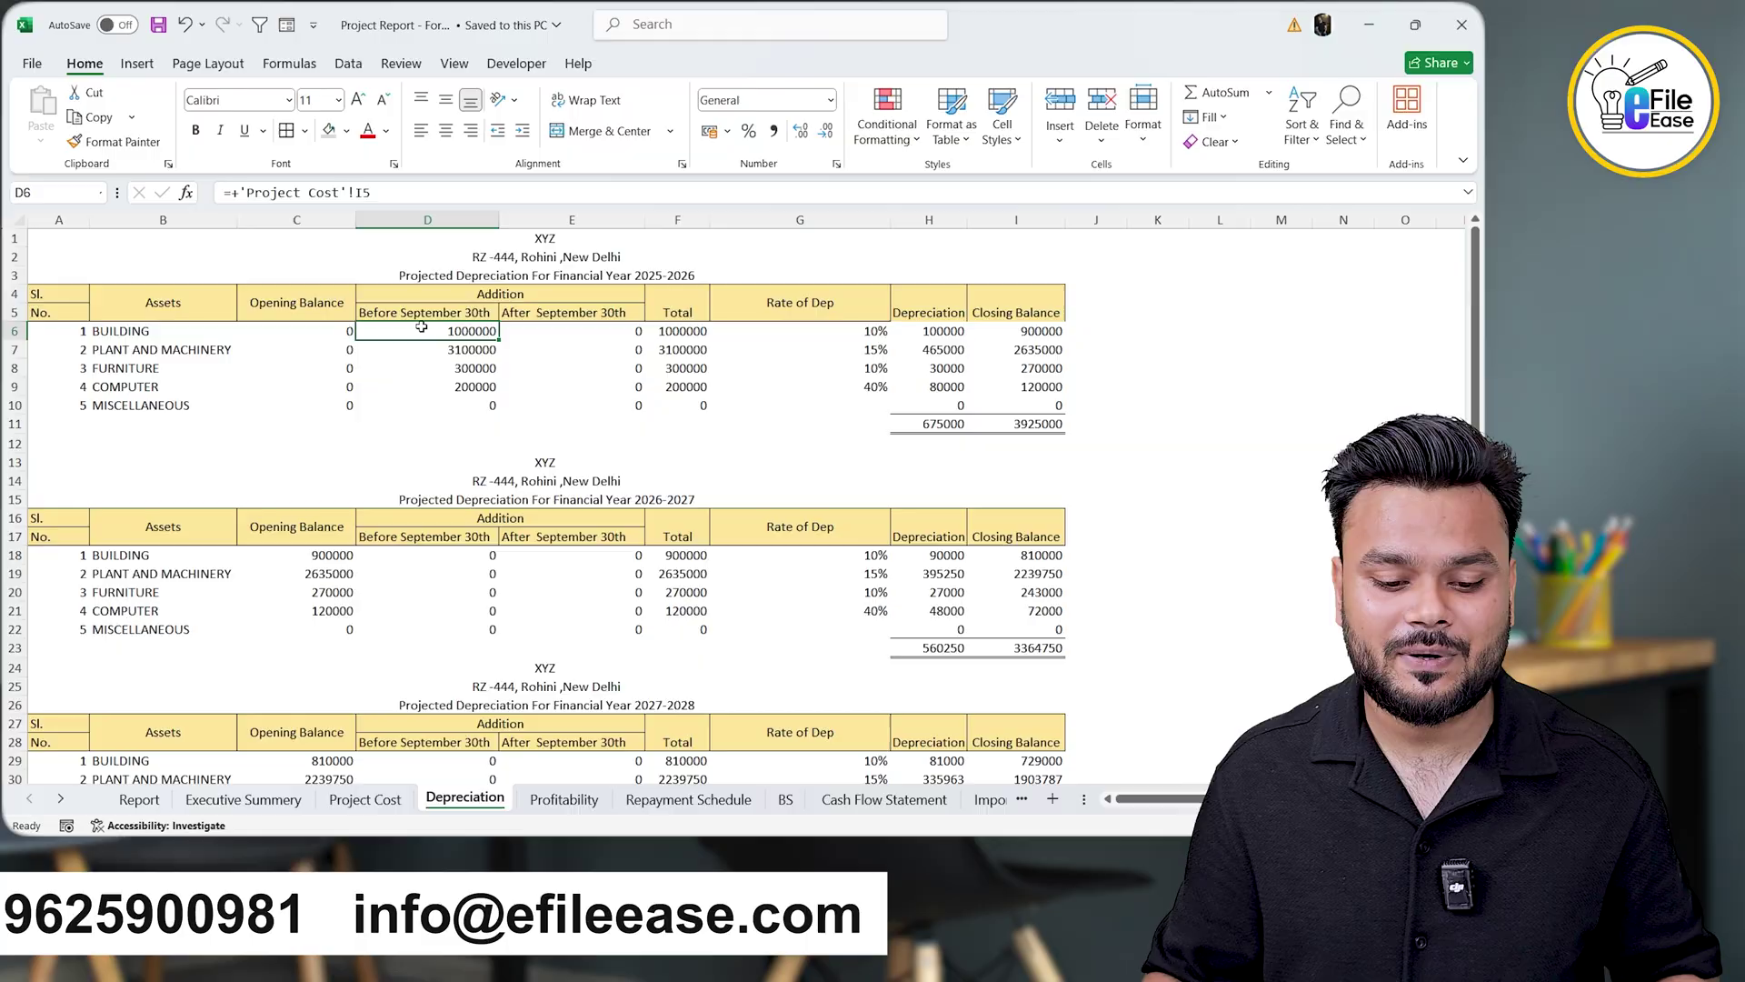
{"action": "left_click", "coordinate": [558, 333]}
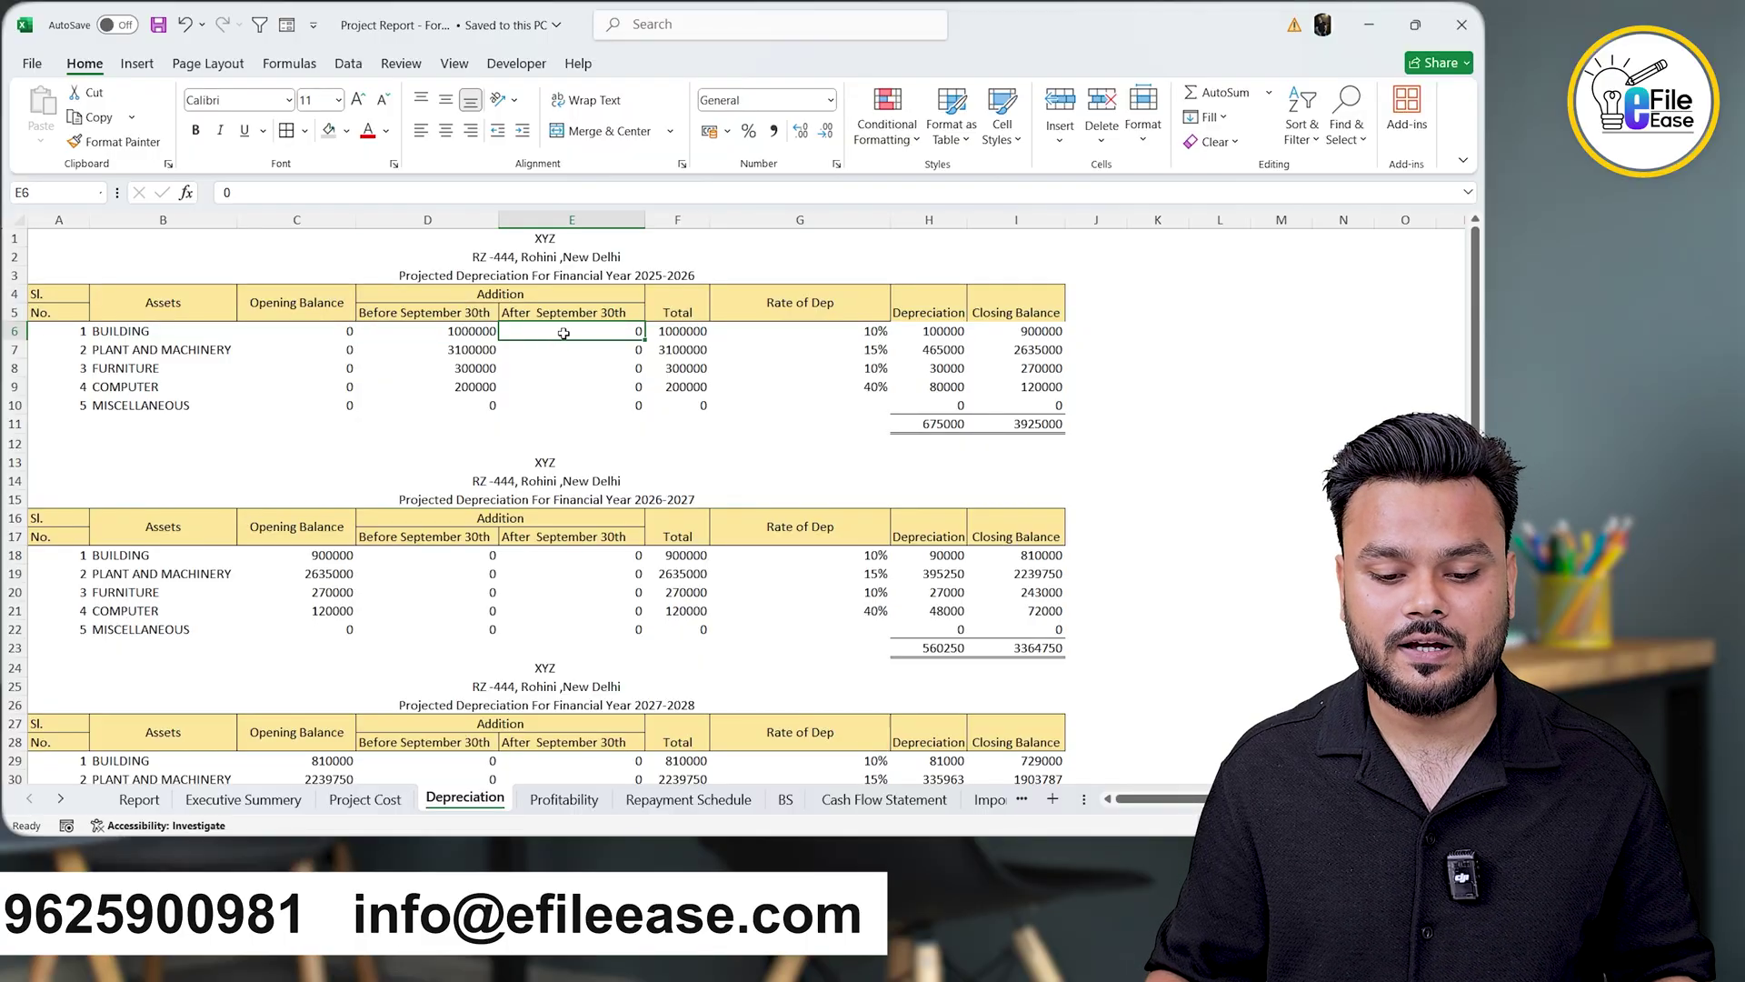
- Inspect the 2025-2026 building addition after September 30th and the formula that calculates the building's depreciation
{"action": "left_click_drag", "start_coordinate": [564, 334], "coordinate": [569, 355]}
{"action": "left_click", "coordinate": [574, 330]}
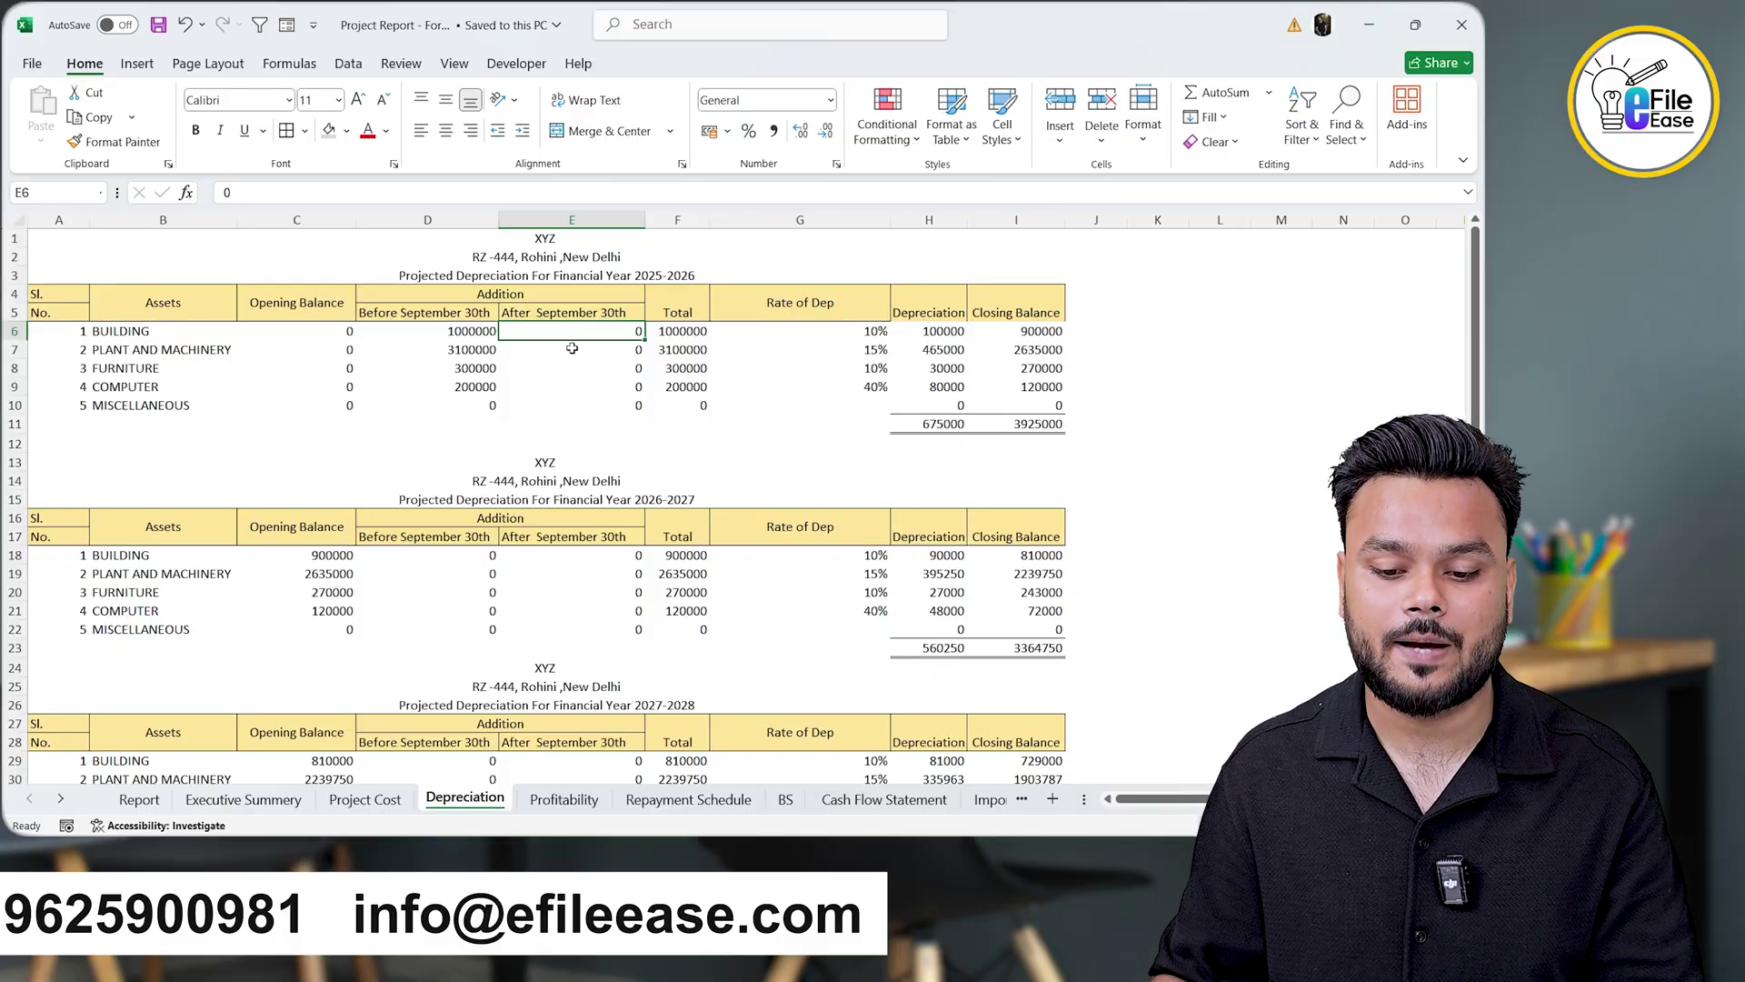
{"action": "left_click", "coordinate": [958, 335]}
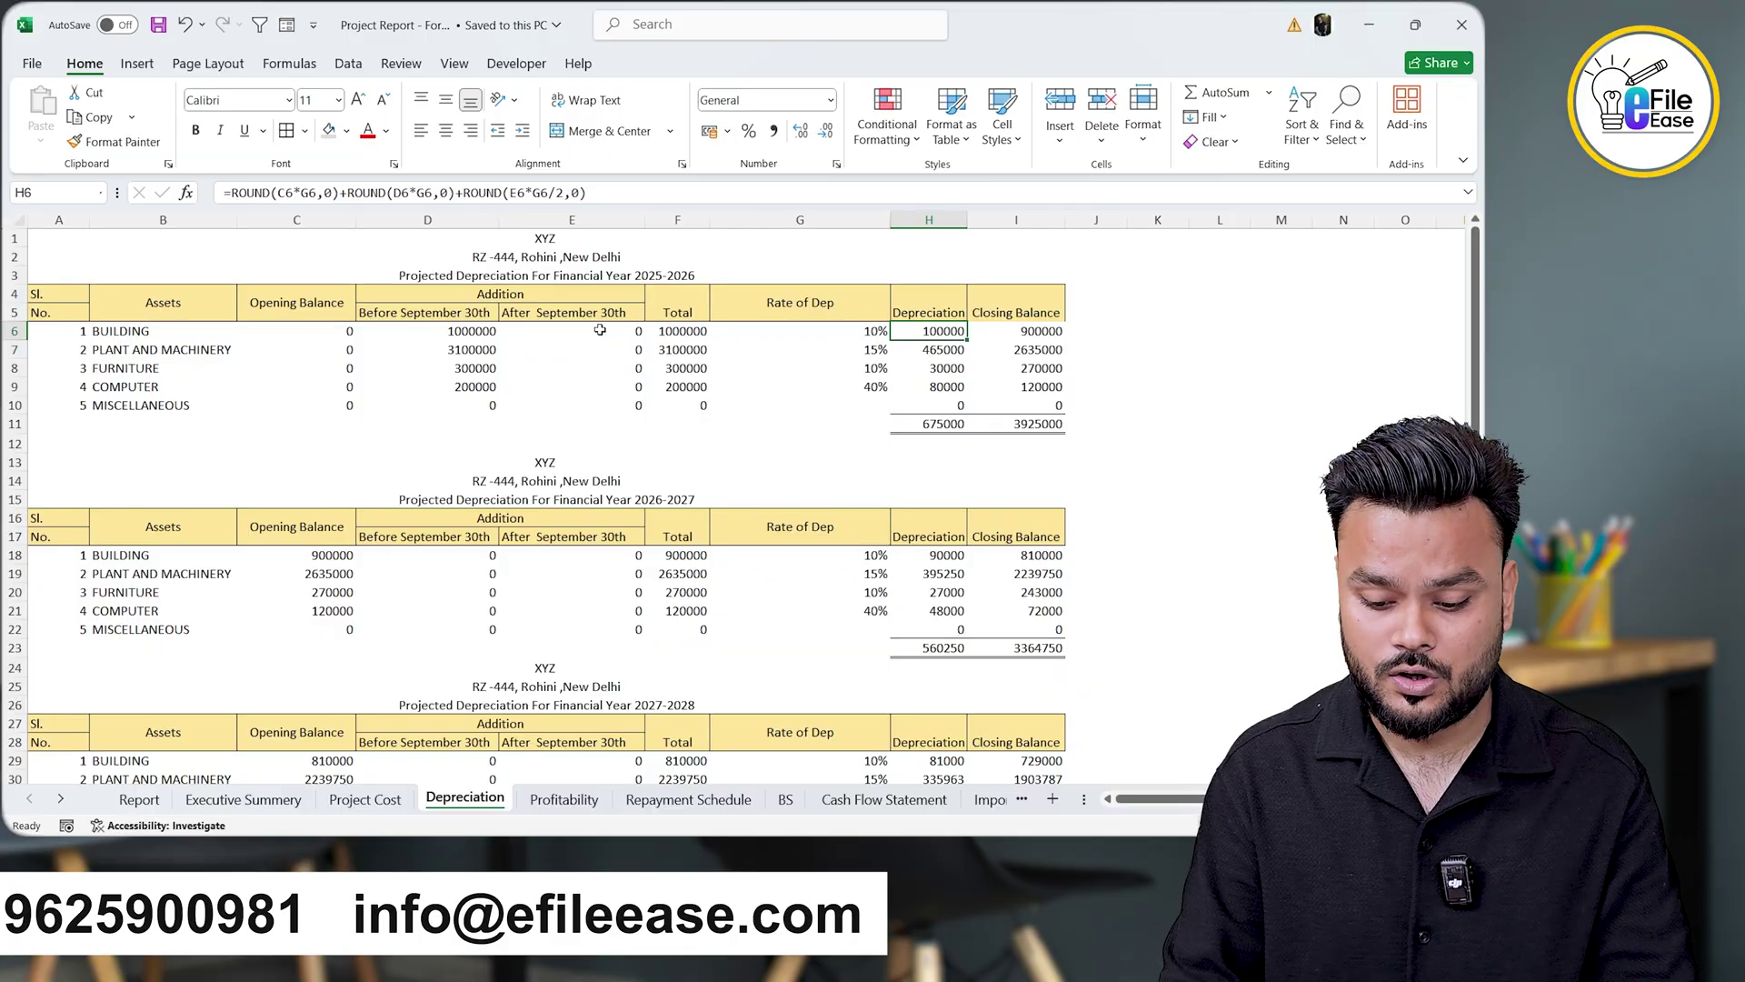
- Test a 2025-2026 building addition of 10000 after September 30th, and reset the entry to 0
{"action": "left_click", "coordinate": [600, 330]}
{"action": "type", "text": "10000"}
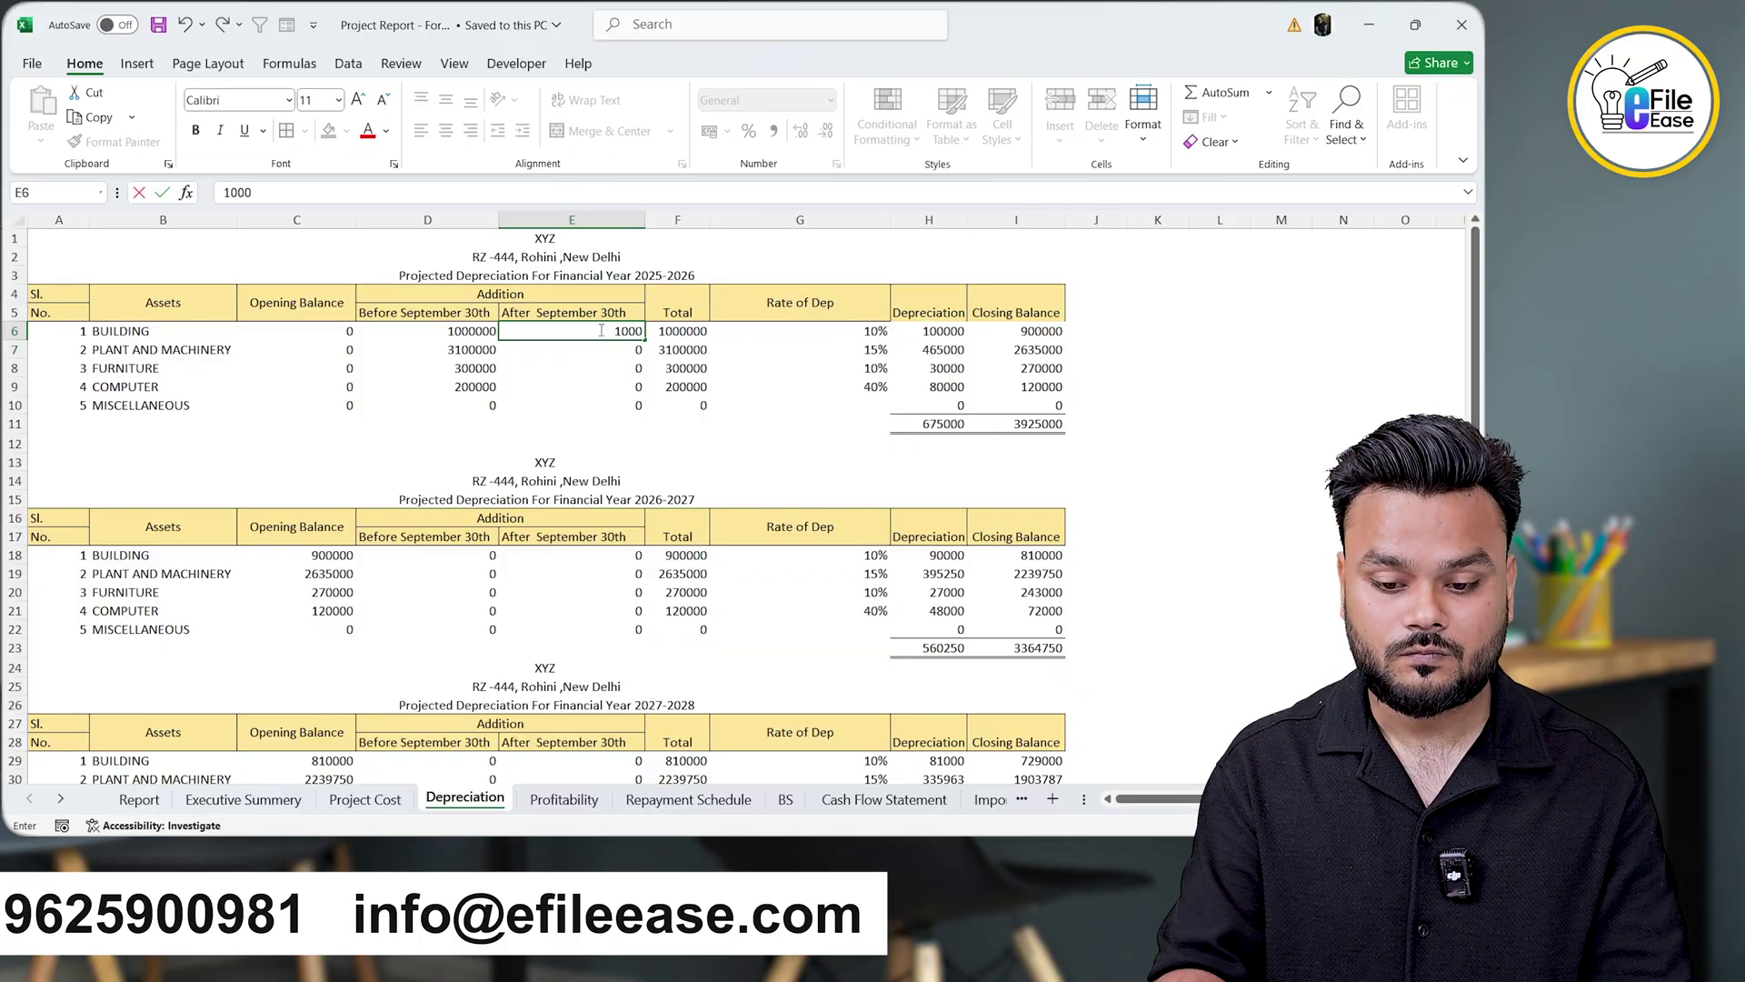
{"action": "key", "text": "Return"}
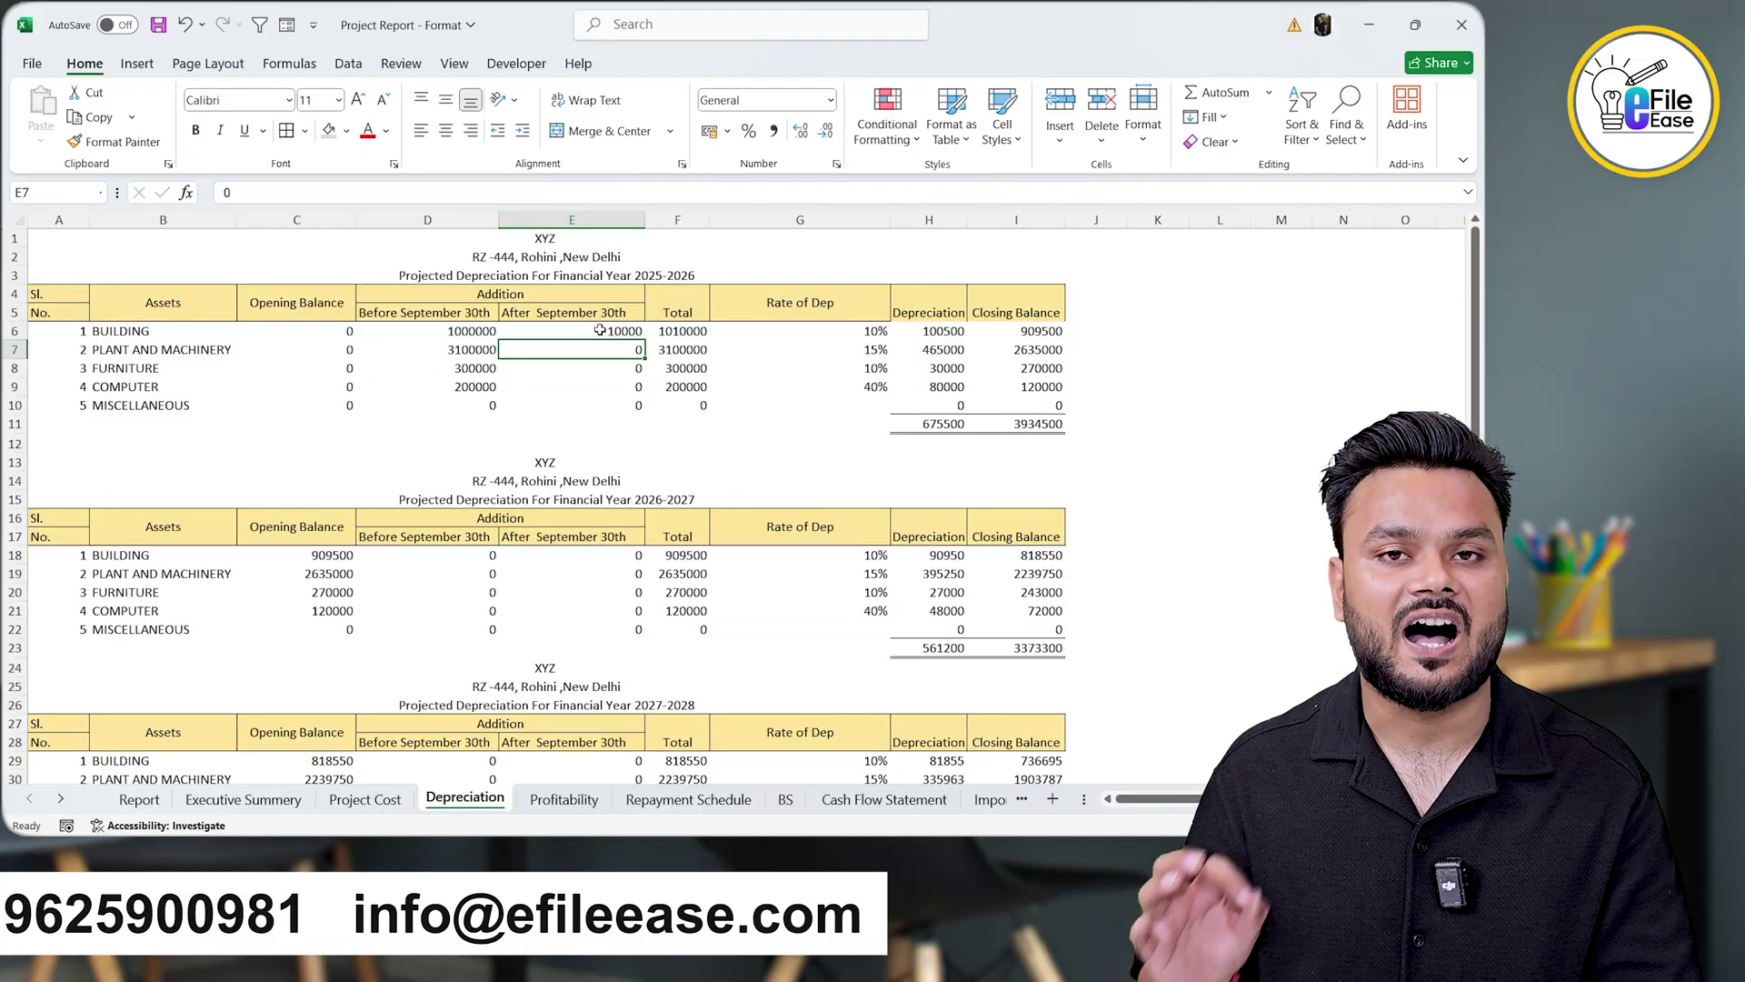
{"action": "left_click", "coordinate": [600, 330]}
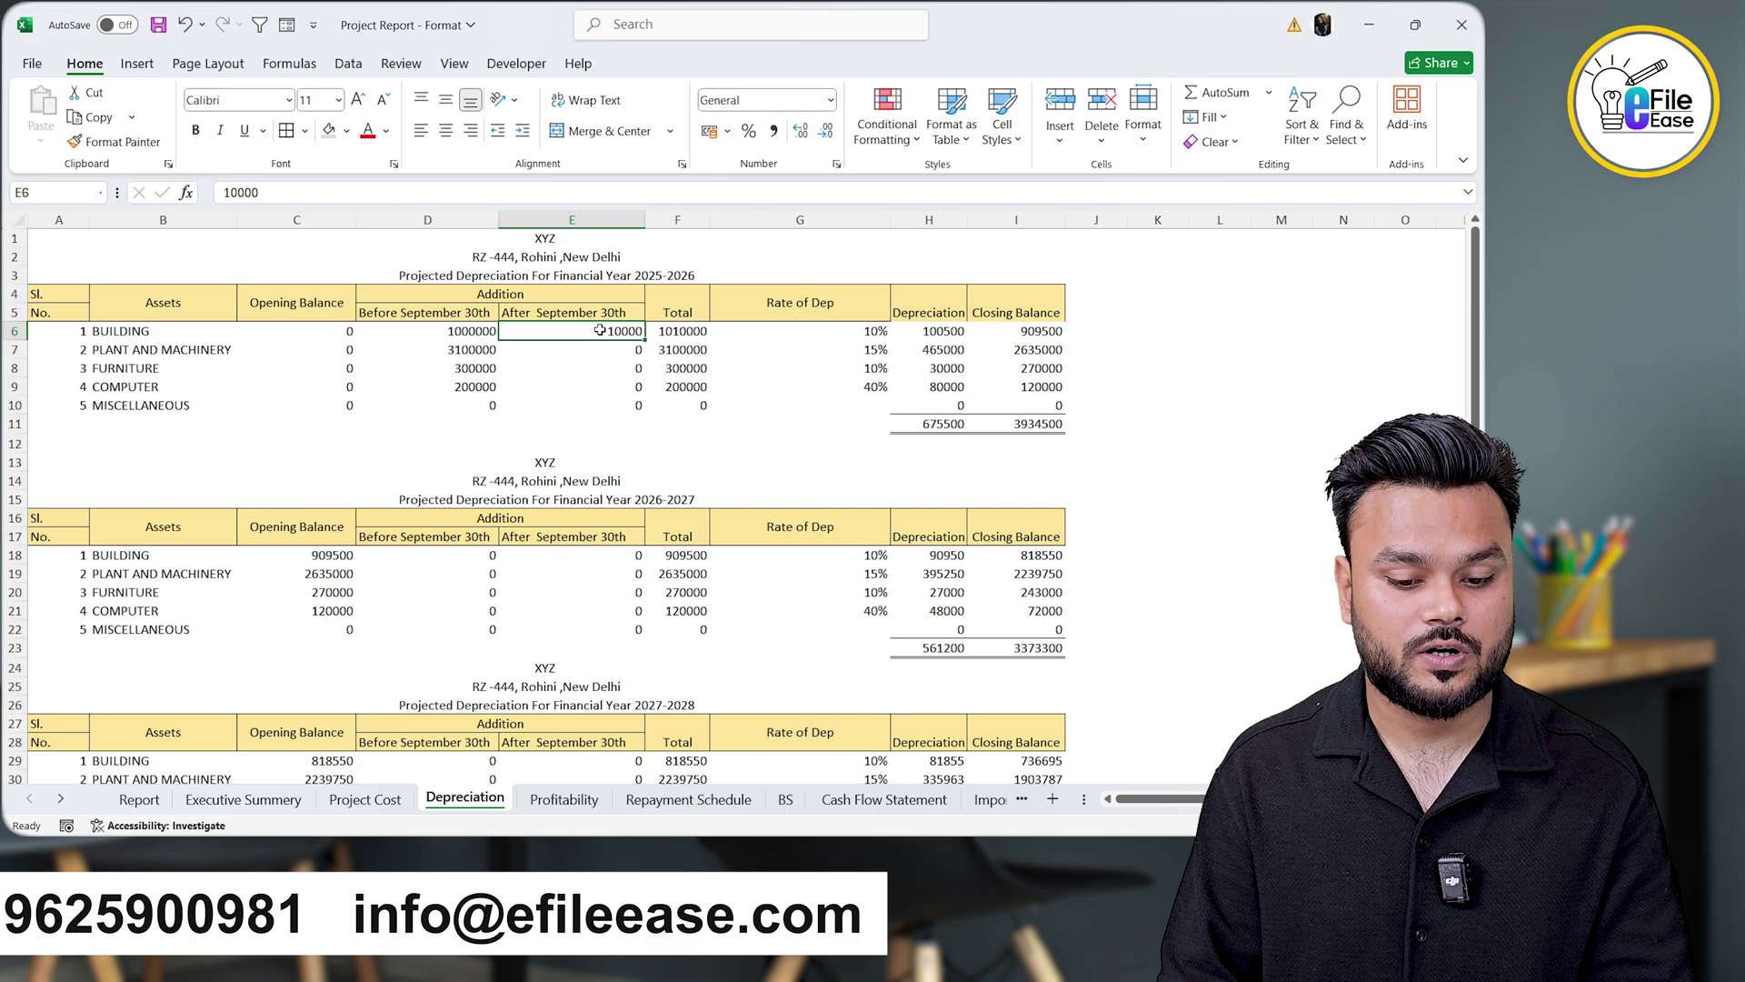
{"action": "type", "text": "0"}
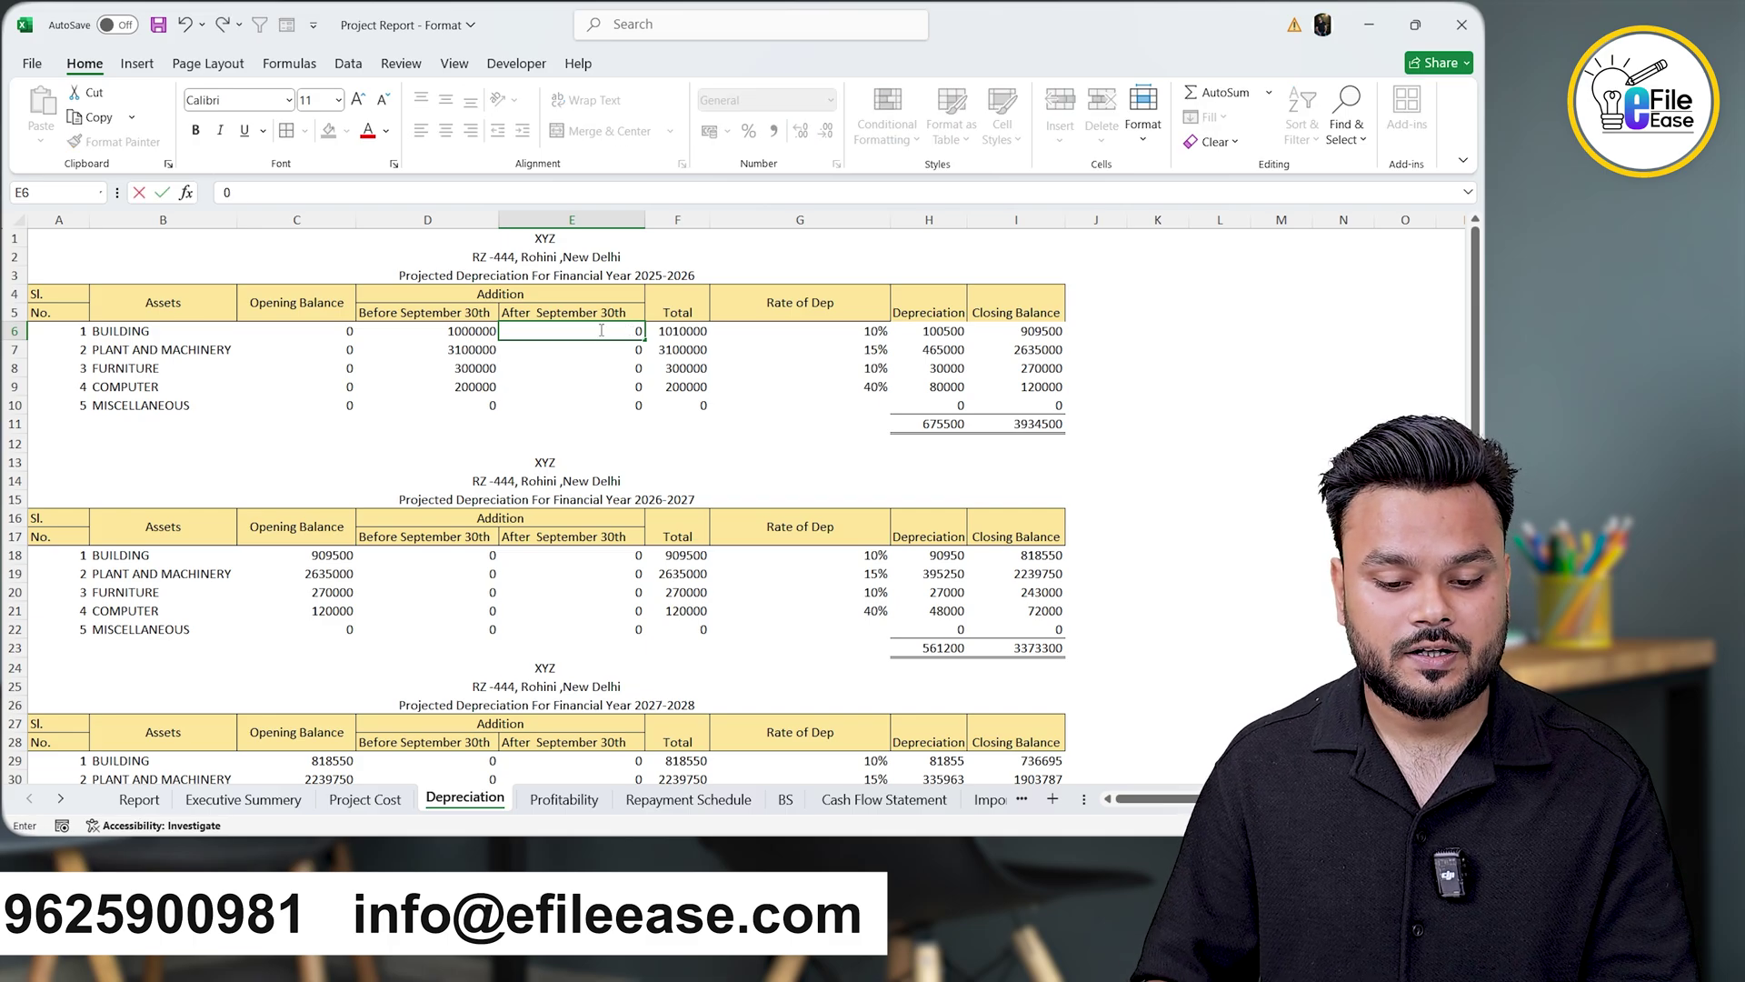
{"action": "left_click", "coordinate": [606, 400]}
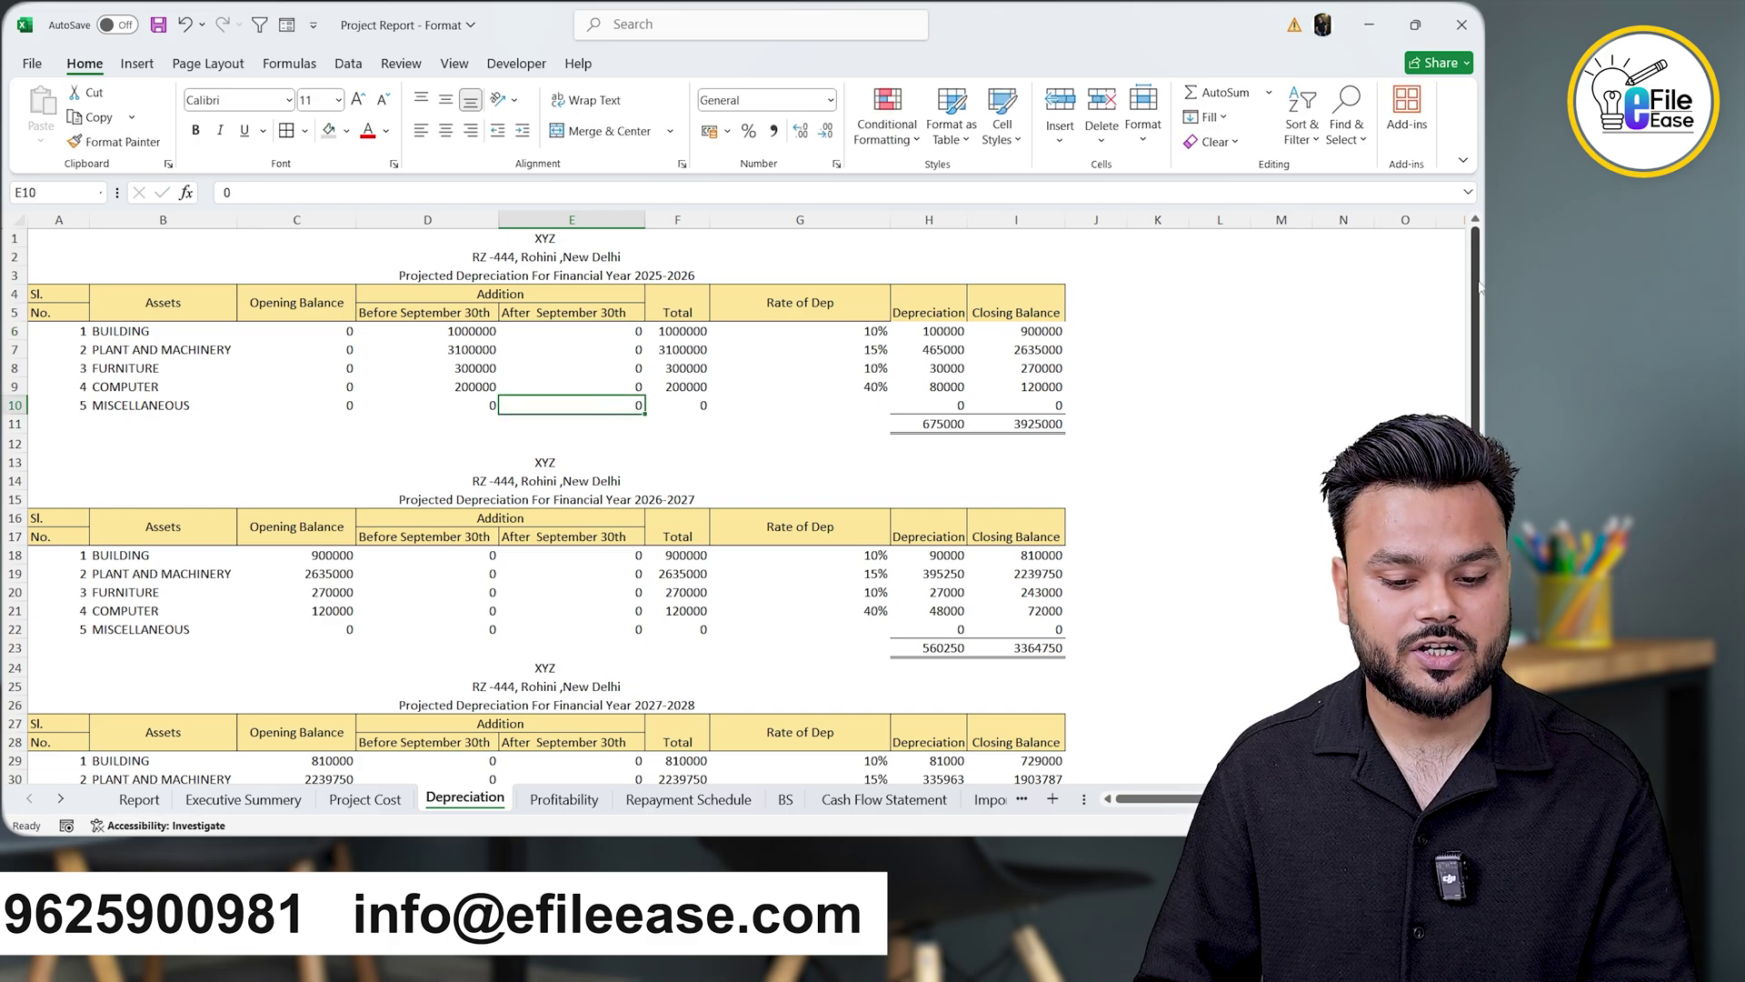
- Review the depreciation schedules for the following financial years and open the Profitability sheet
{"action": "left_click_drag", "start_coordinate": [1480, 288], "coordinate": [1476, 479]}
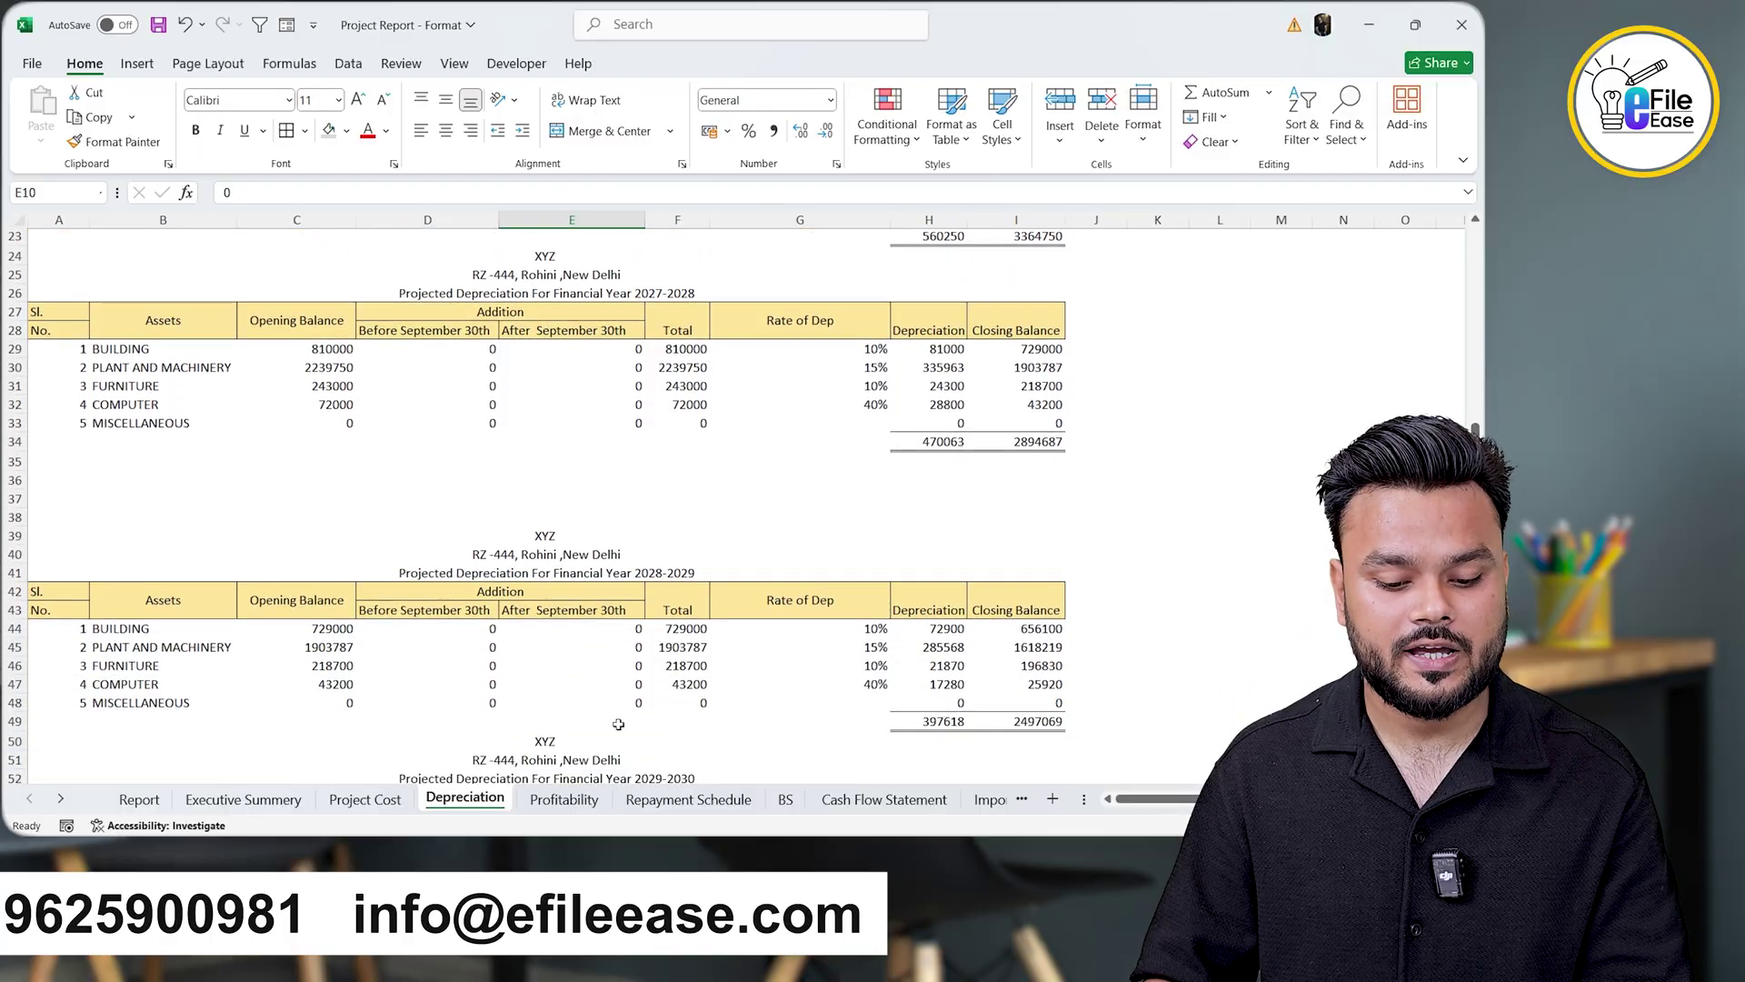
{"action": "left_click", "coordinate": [580, 800]}
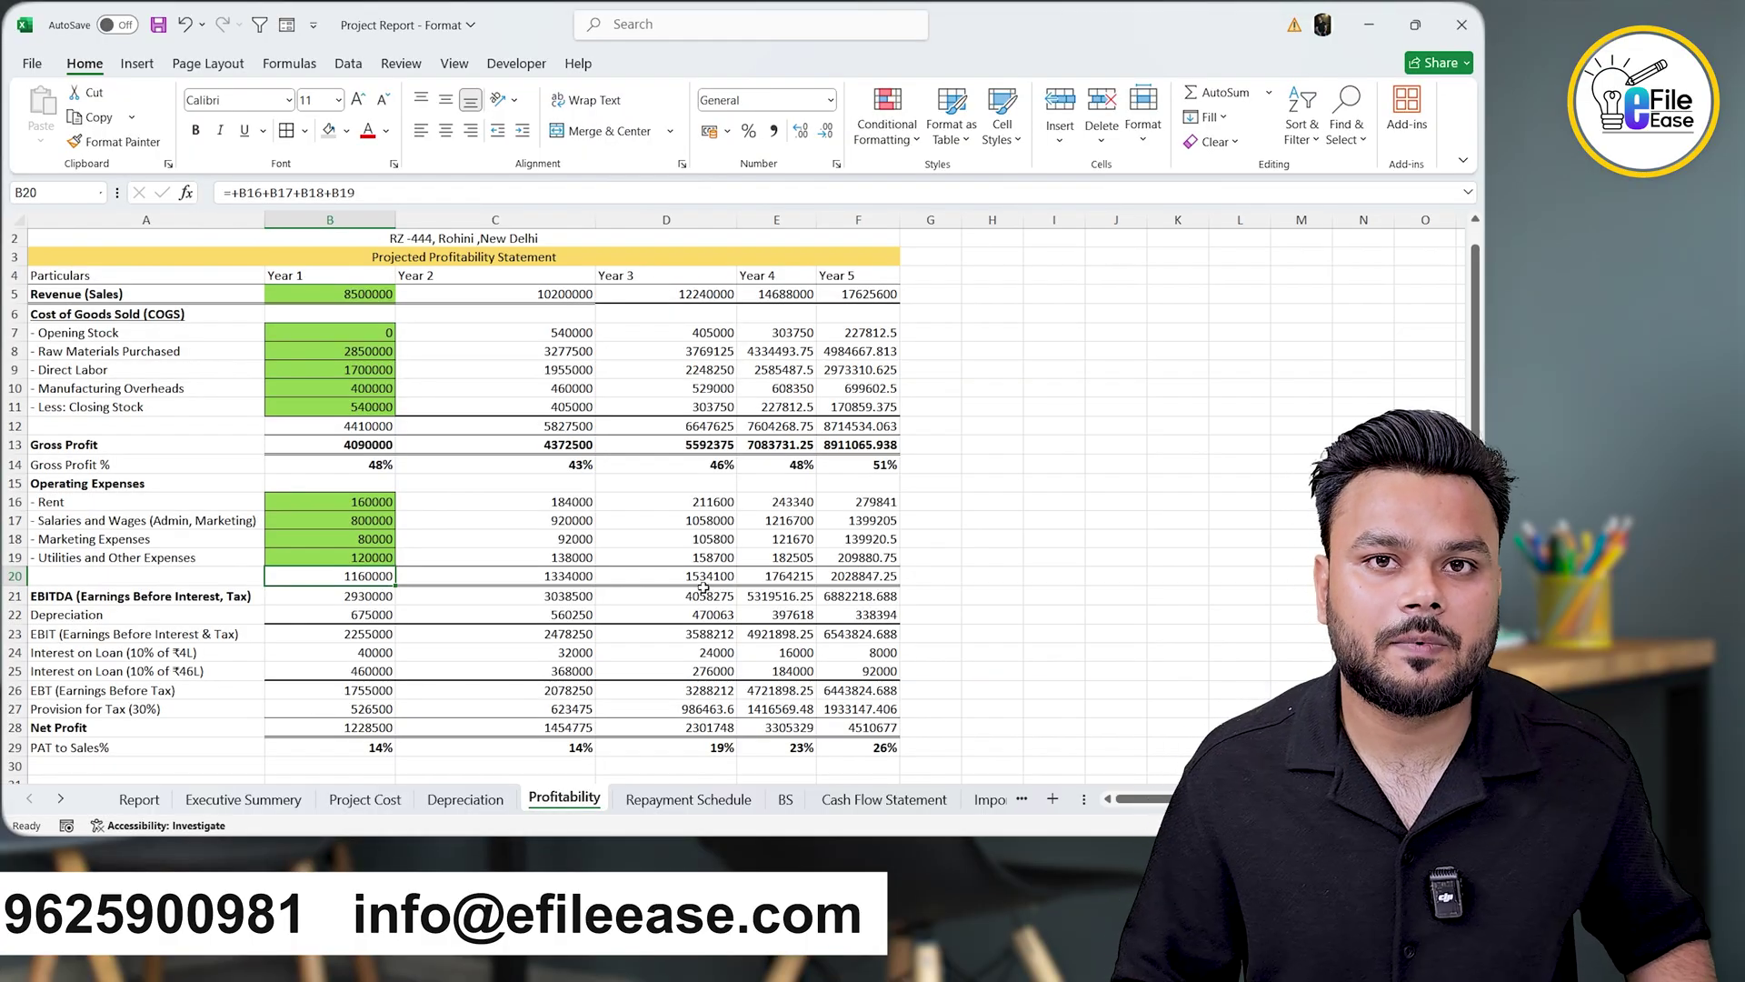
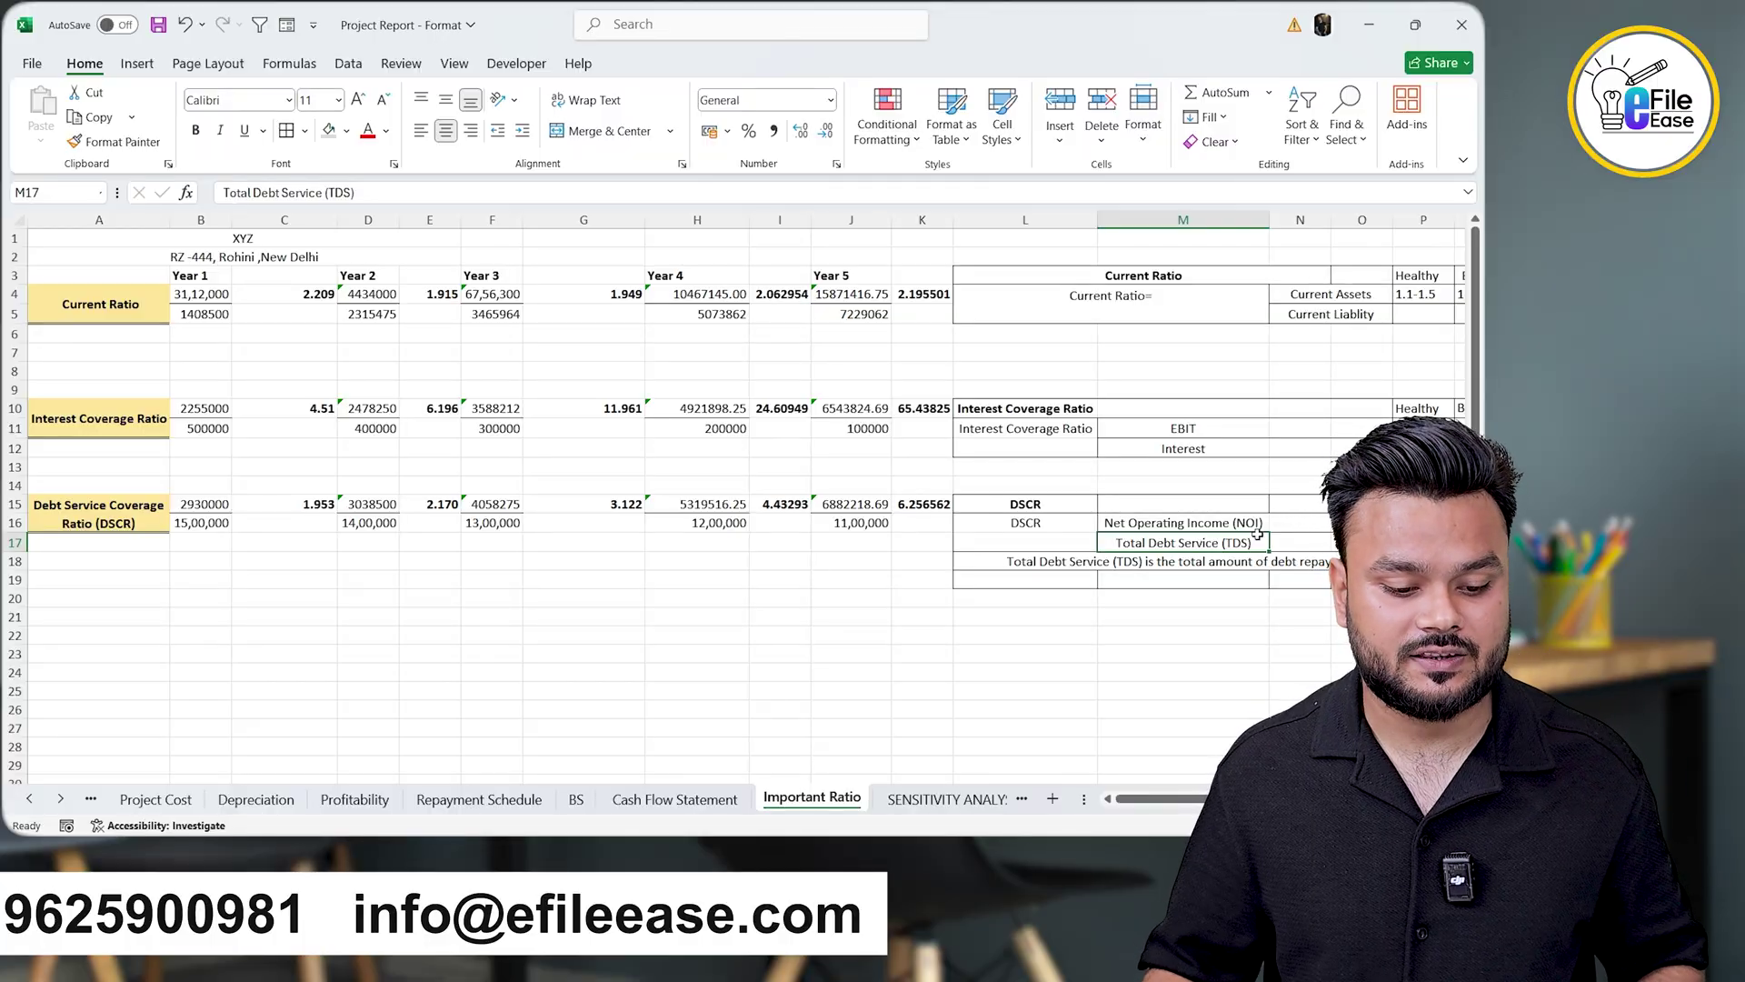
- Inspect the Year 1 net operating income source and the DSCR formula in the Important Ratio sheet
{"action": "left_click", "coordinate": [207, 503]}
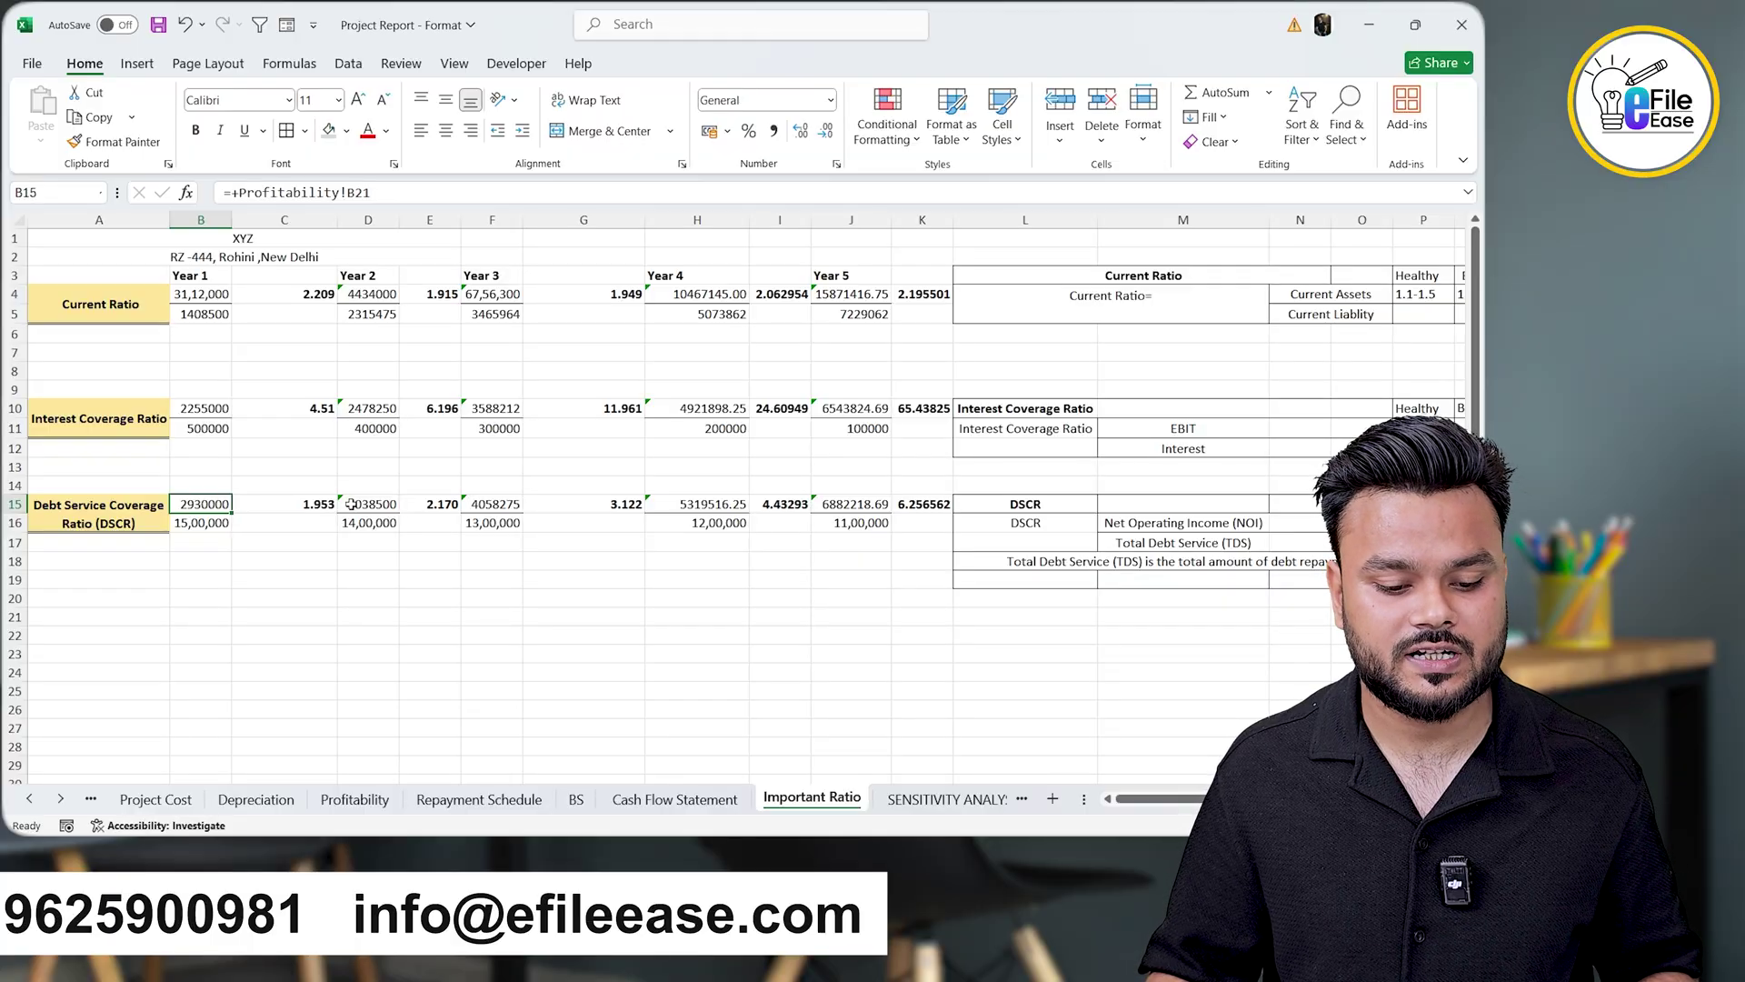
{"action": "left_click", "coordinate": [304, 505]}
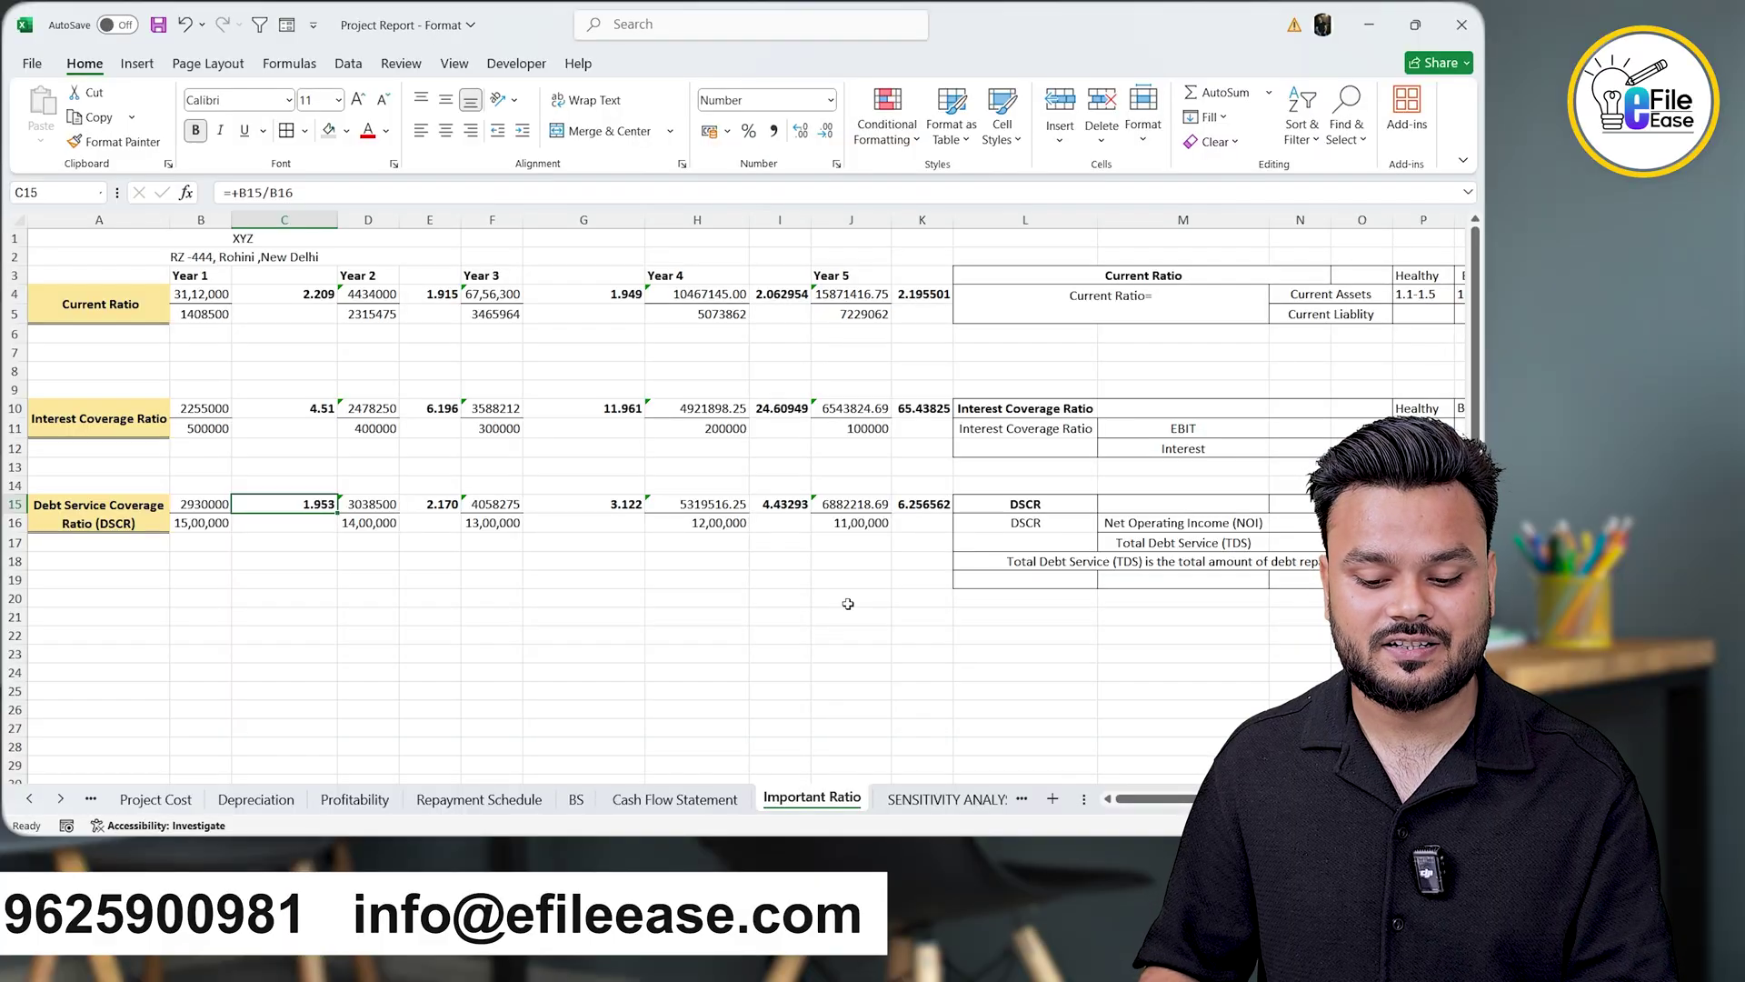
- Open the SENSITIVITY ANALYSIS sheet and examine the sensitivity percentage and the impact on EBT under revenue growth
{"action": "left_click", "coordinate": [947, 800]}
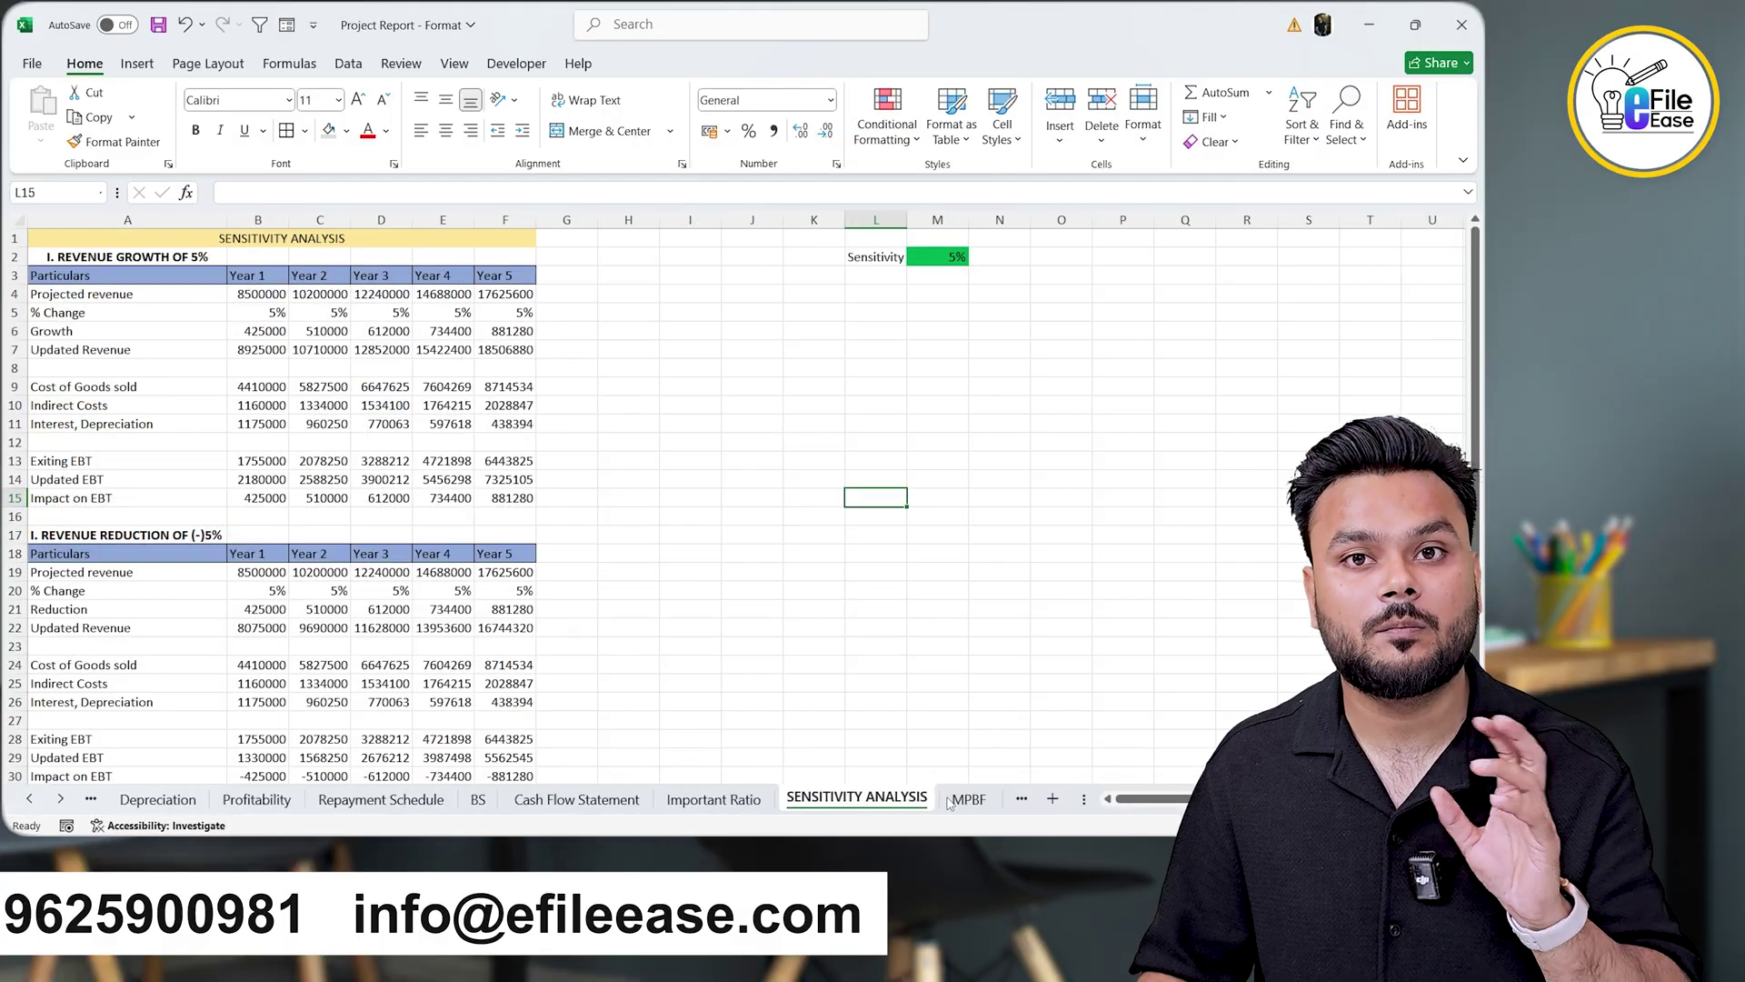
{"action": "left_click", "coordinate": [943, 258]}
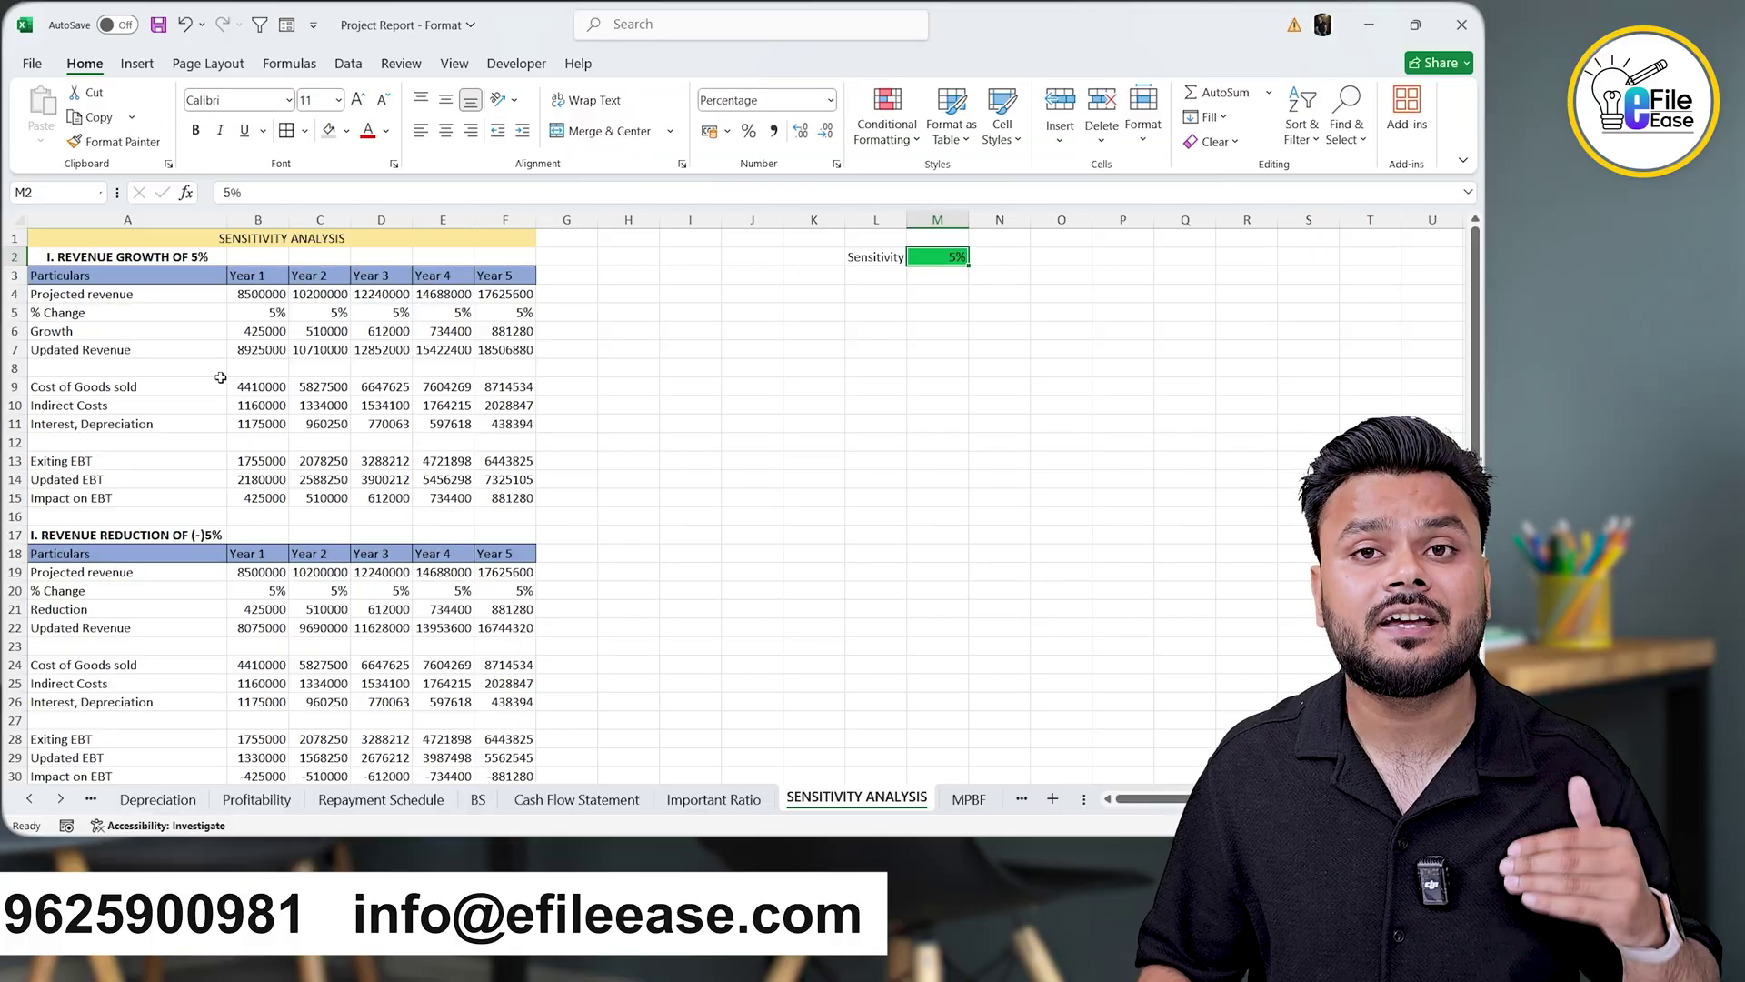
{"action": "left_click", "coordinate": [161, 496]}
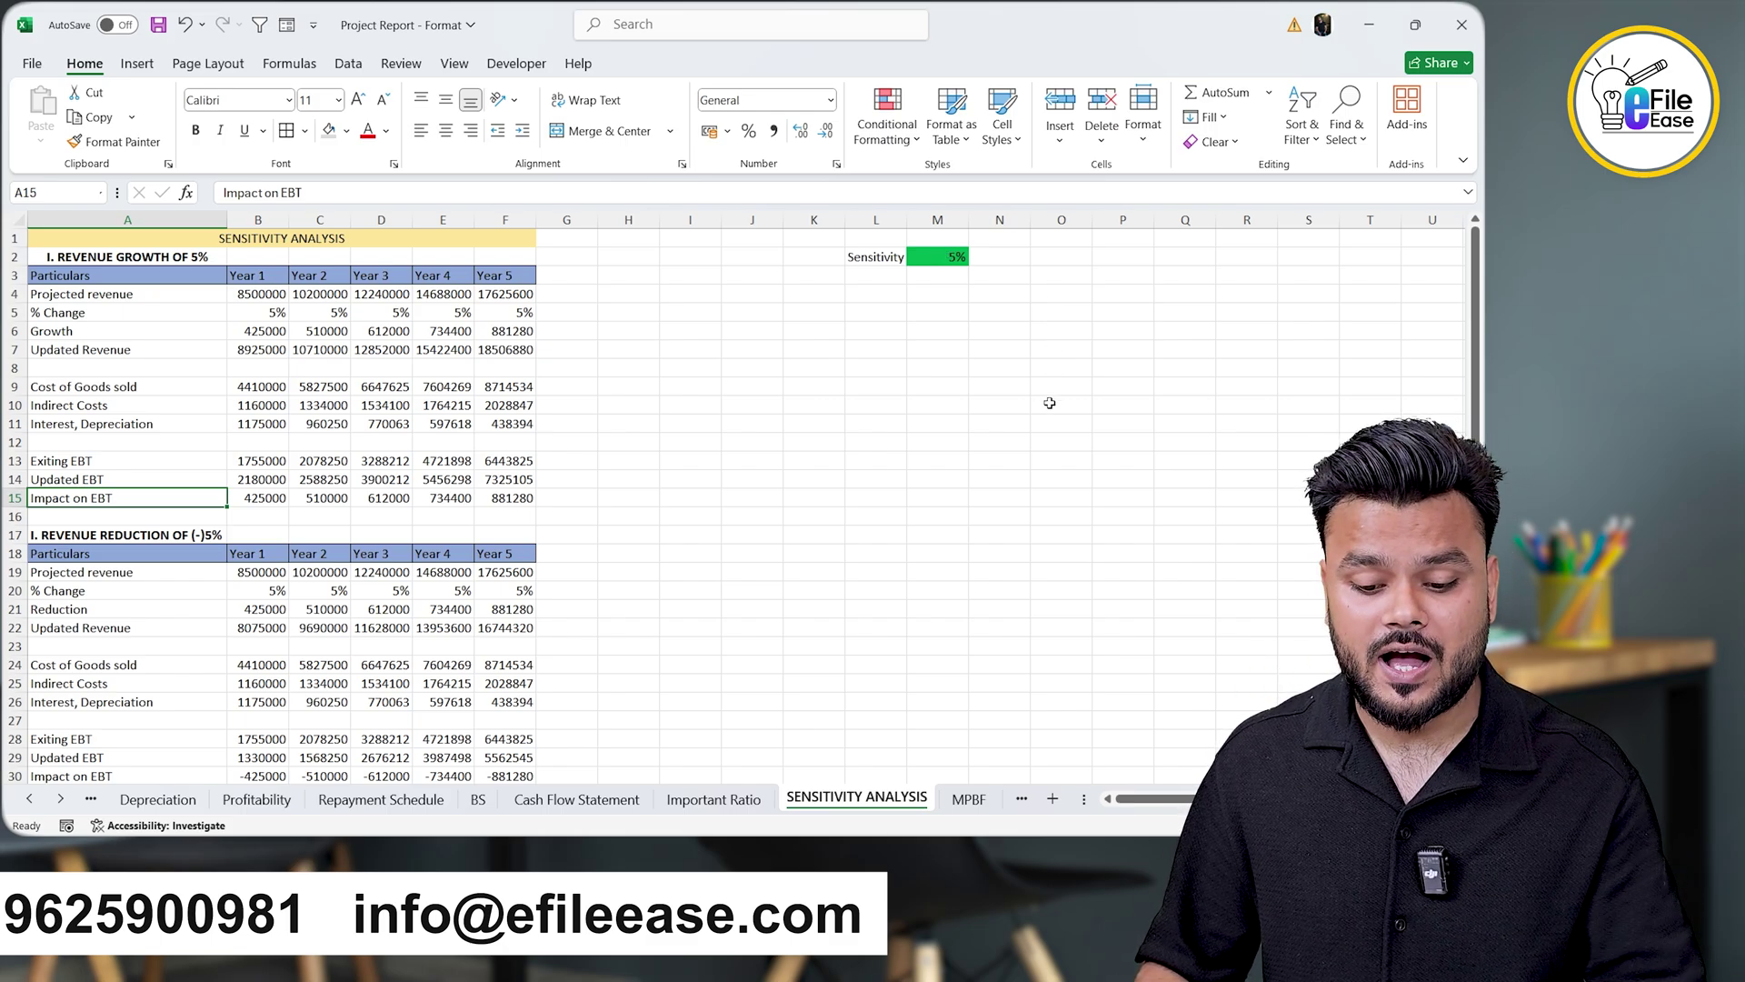
- Open the MPBF sheet and examine Method 1's definition, working capital gap formula and MPBF formula for Year 1
{"action": "left_click", "coordinate": [969, 799]}
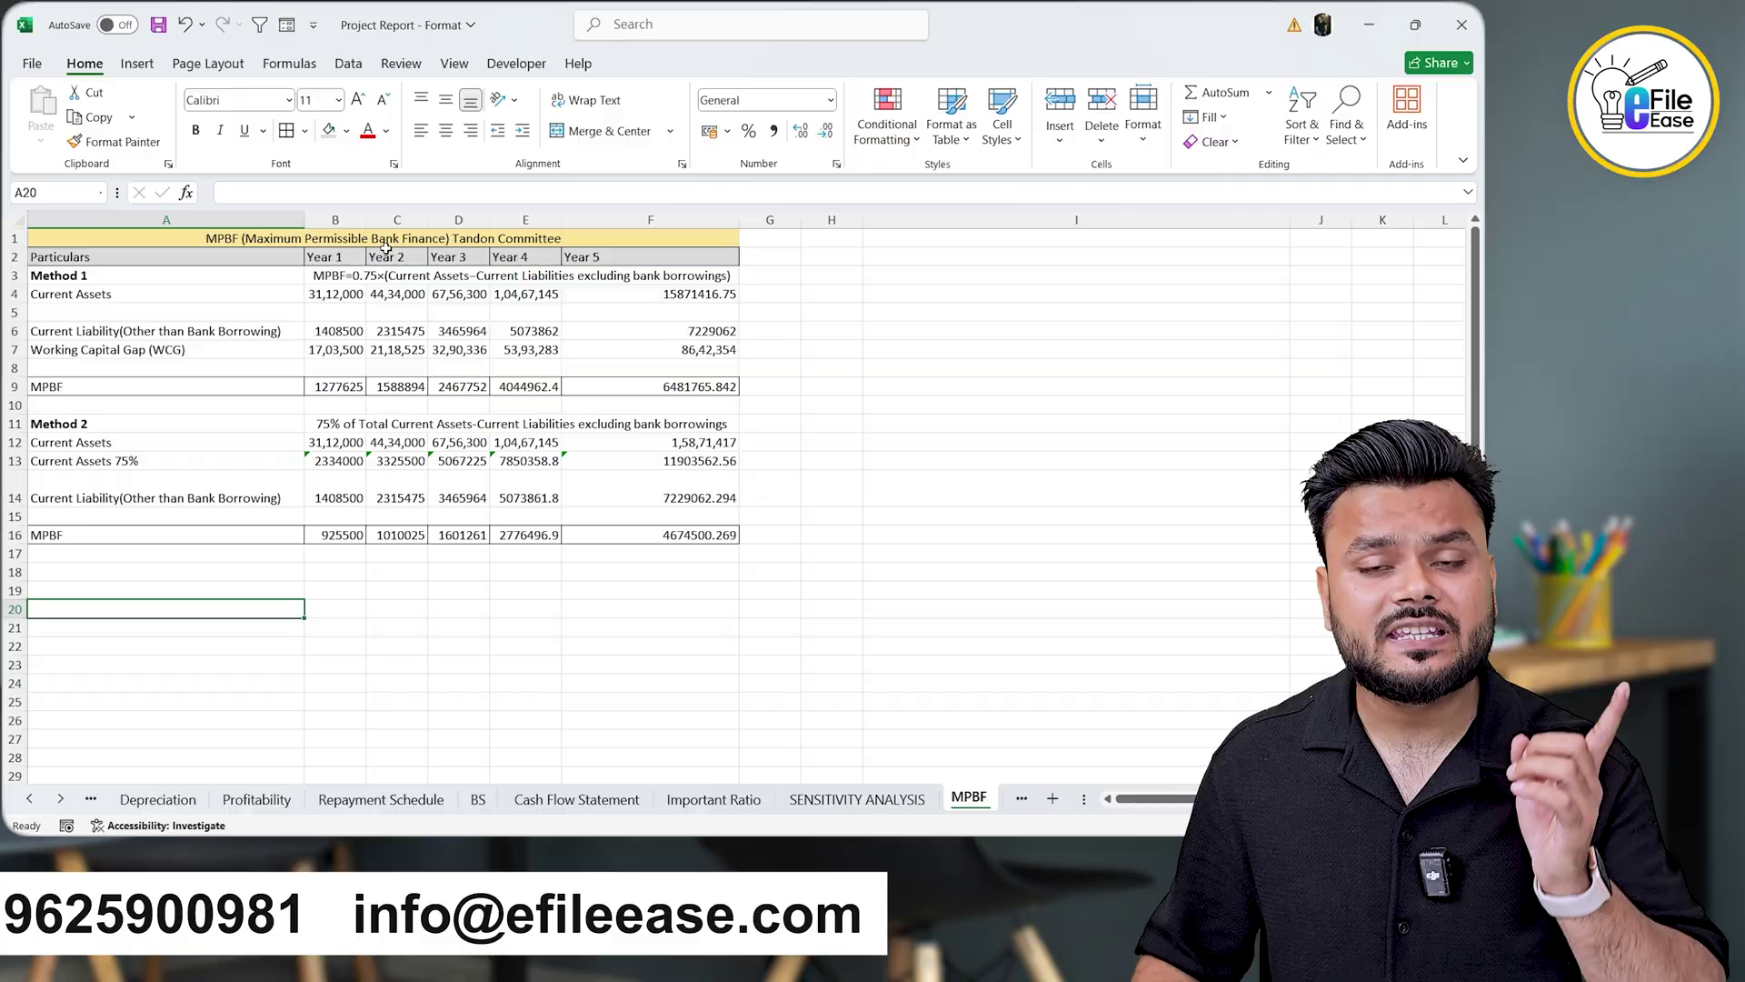
{"action": "left_click", "coordinate": [360, 279]}
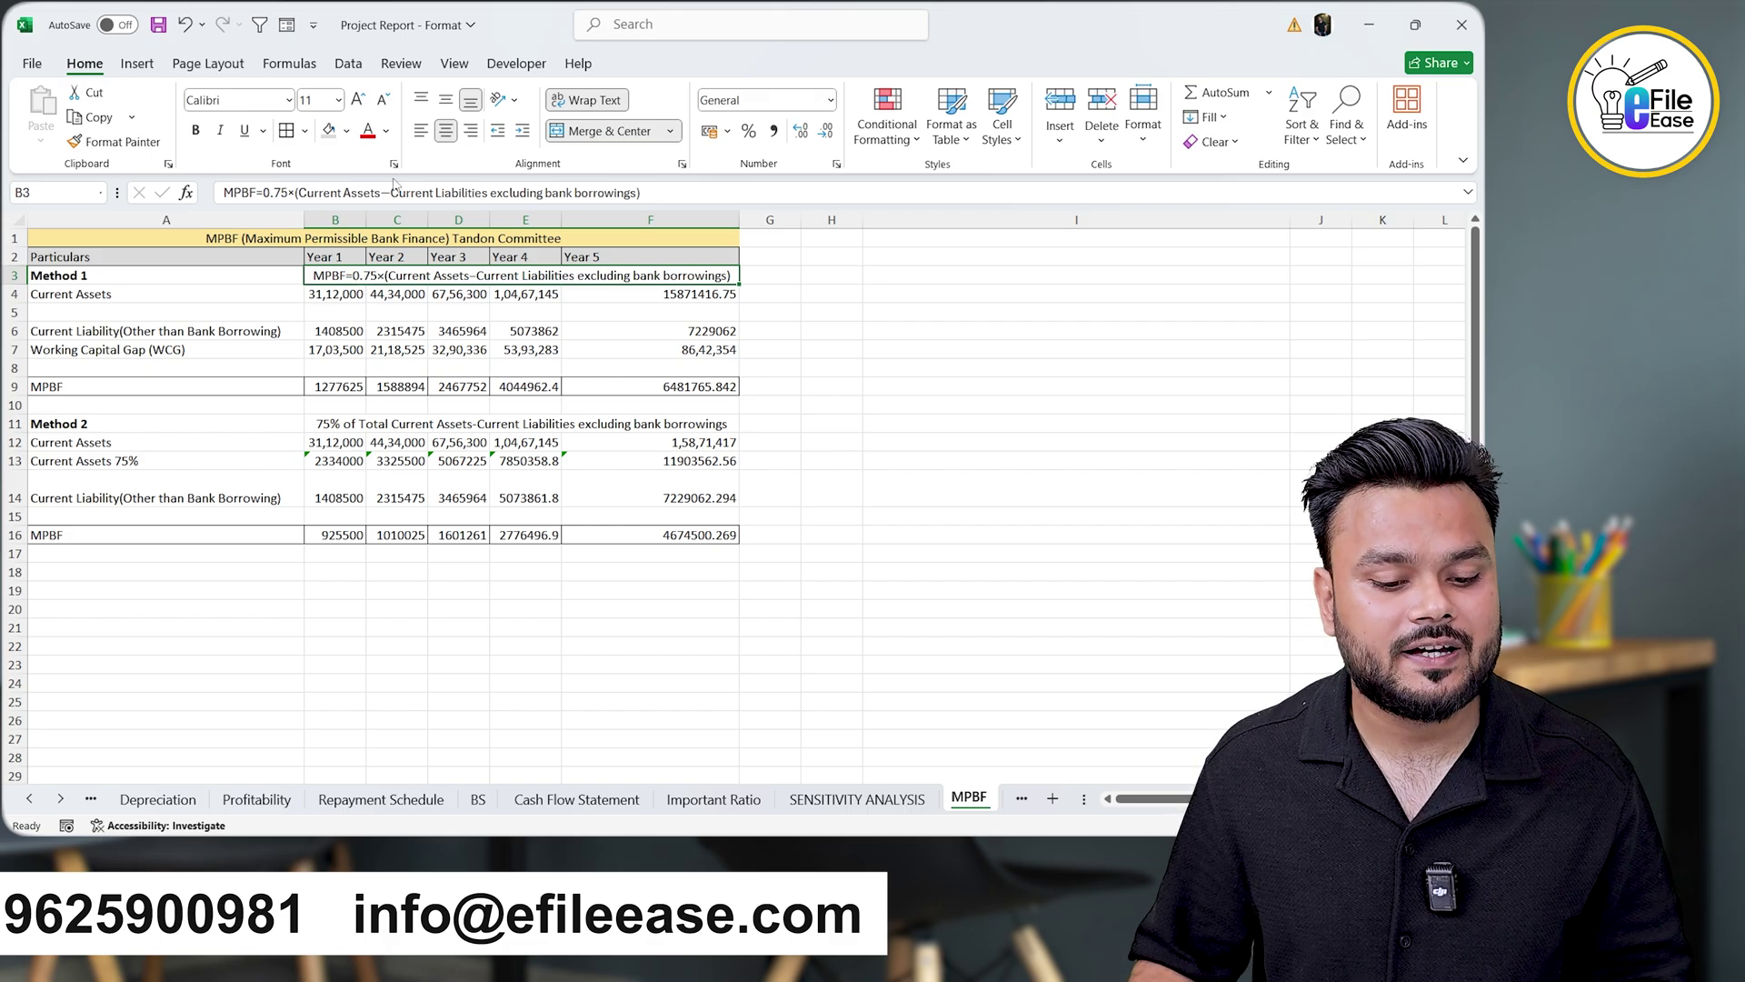
{"action": "left_click", "coordinate": [325, 349]}
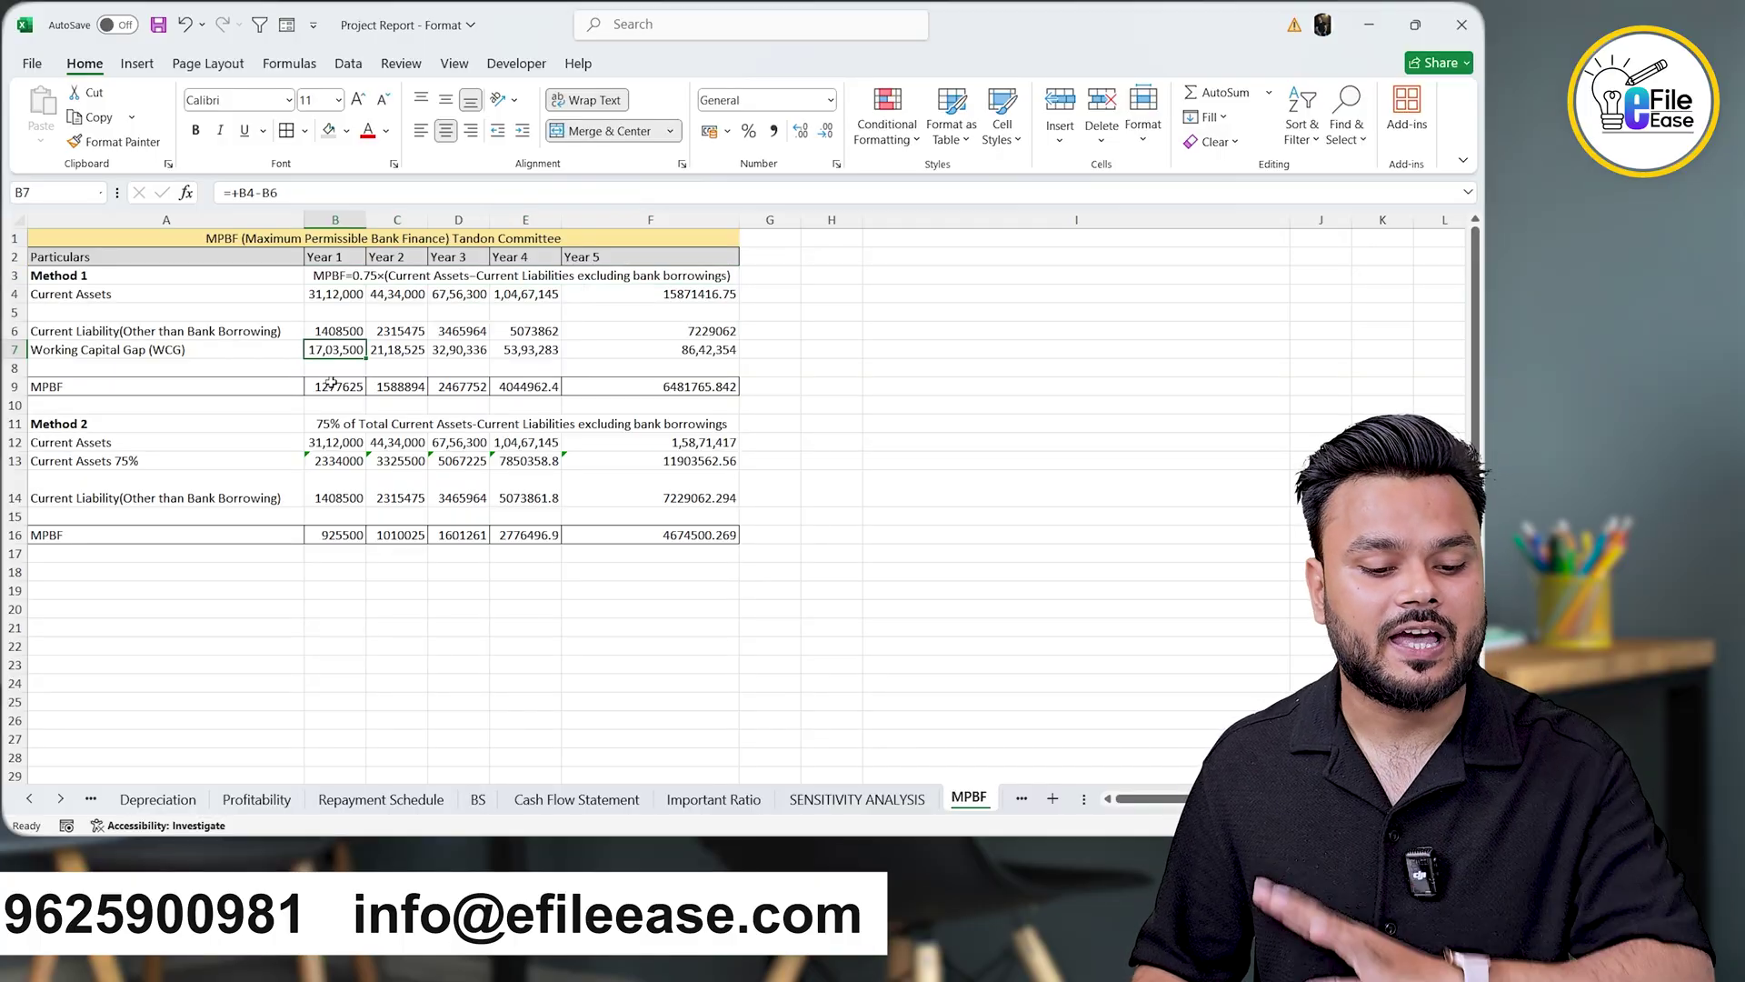
{"action": "left_click", "coordinate": [329, 387]}
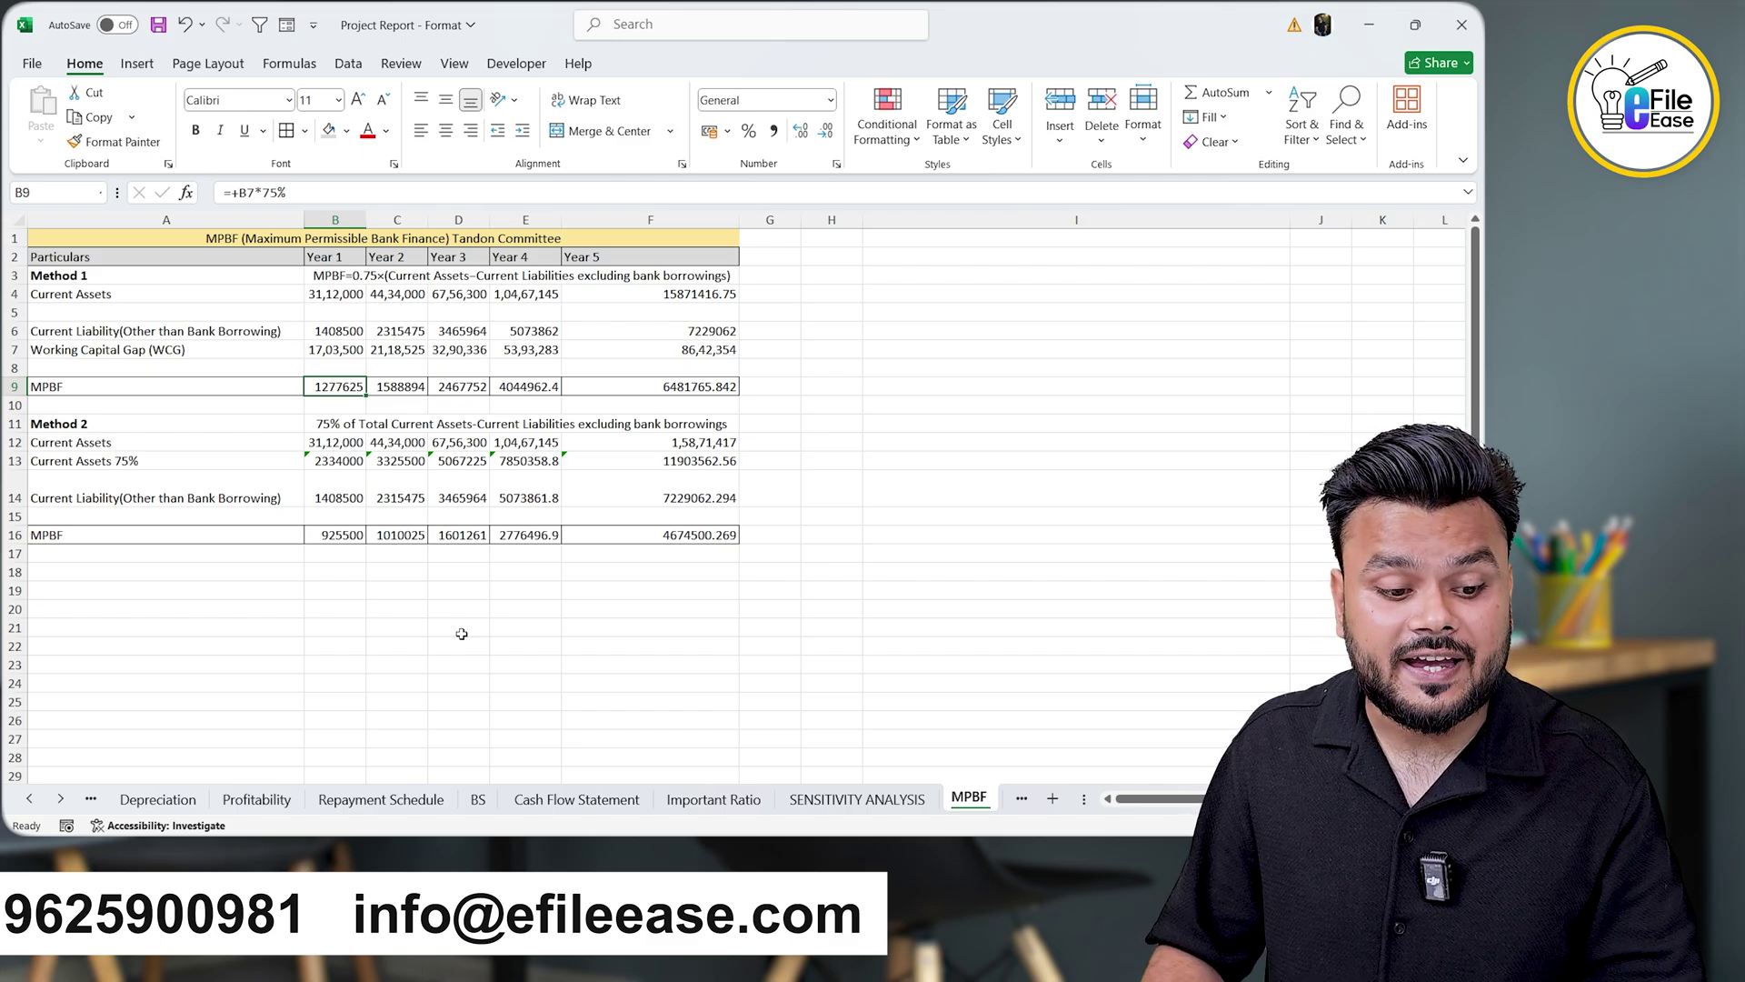
- Inspect Method 2 of the MPBF calculation and its MPBF formulas for Years 1 to 3
{"action": "left_click", "coordinate": [115, 427]}
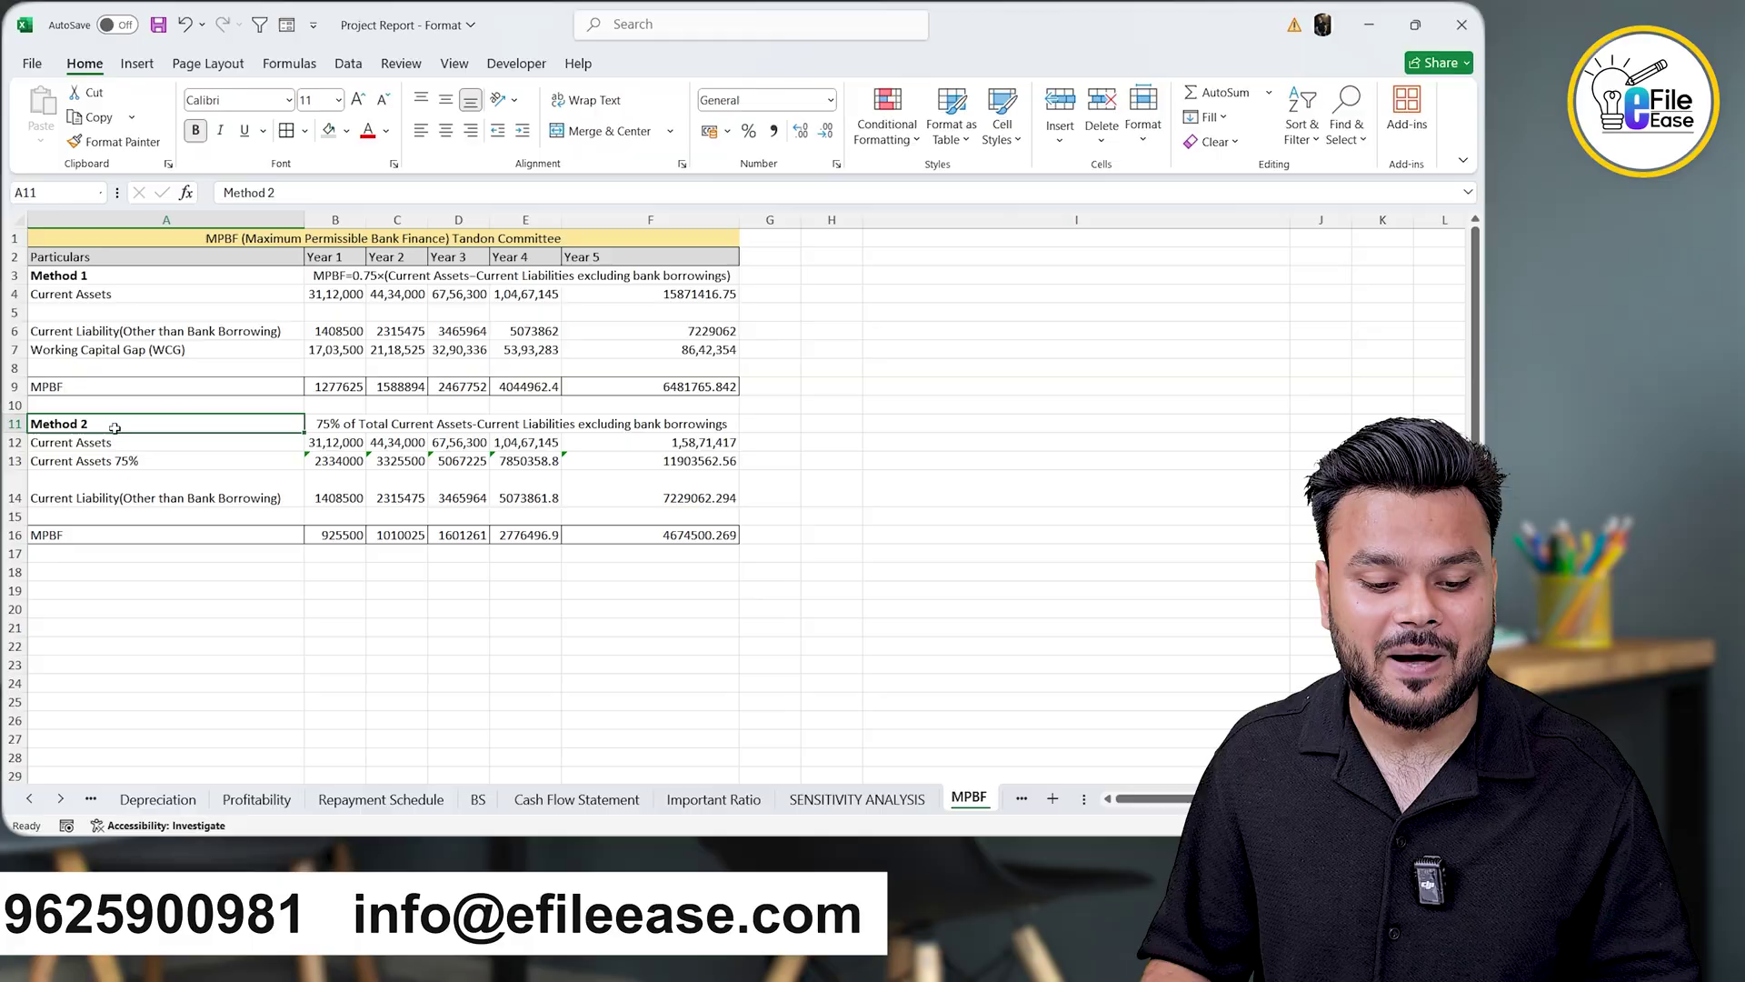
{"action": "left_click", "coordinate": [343, 536]}
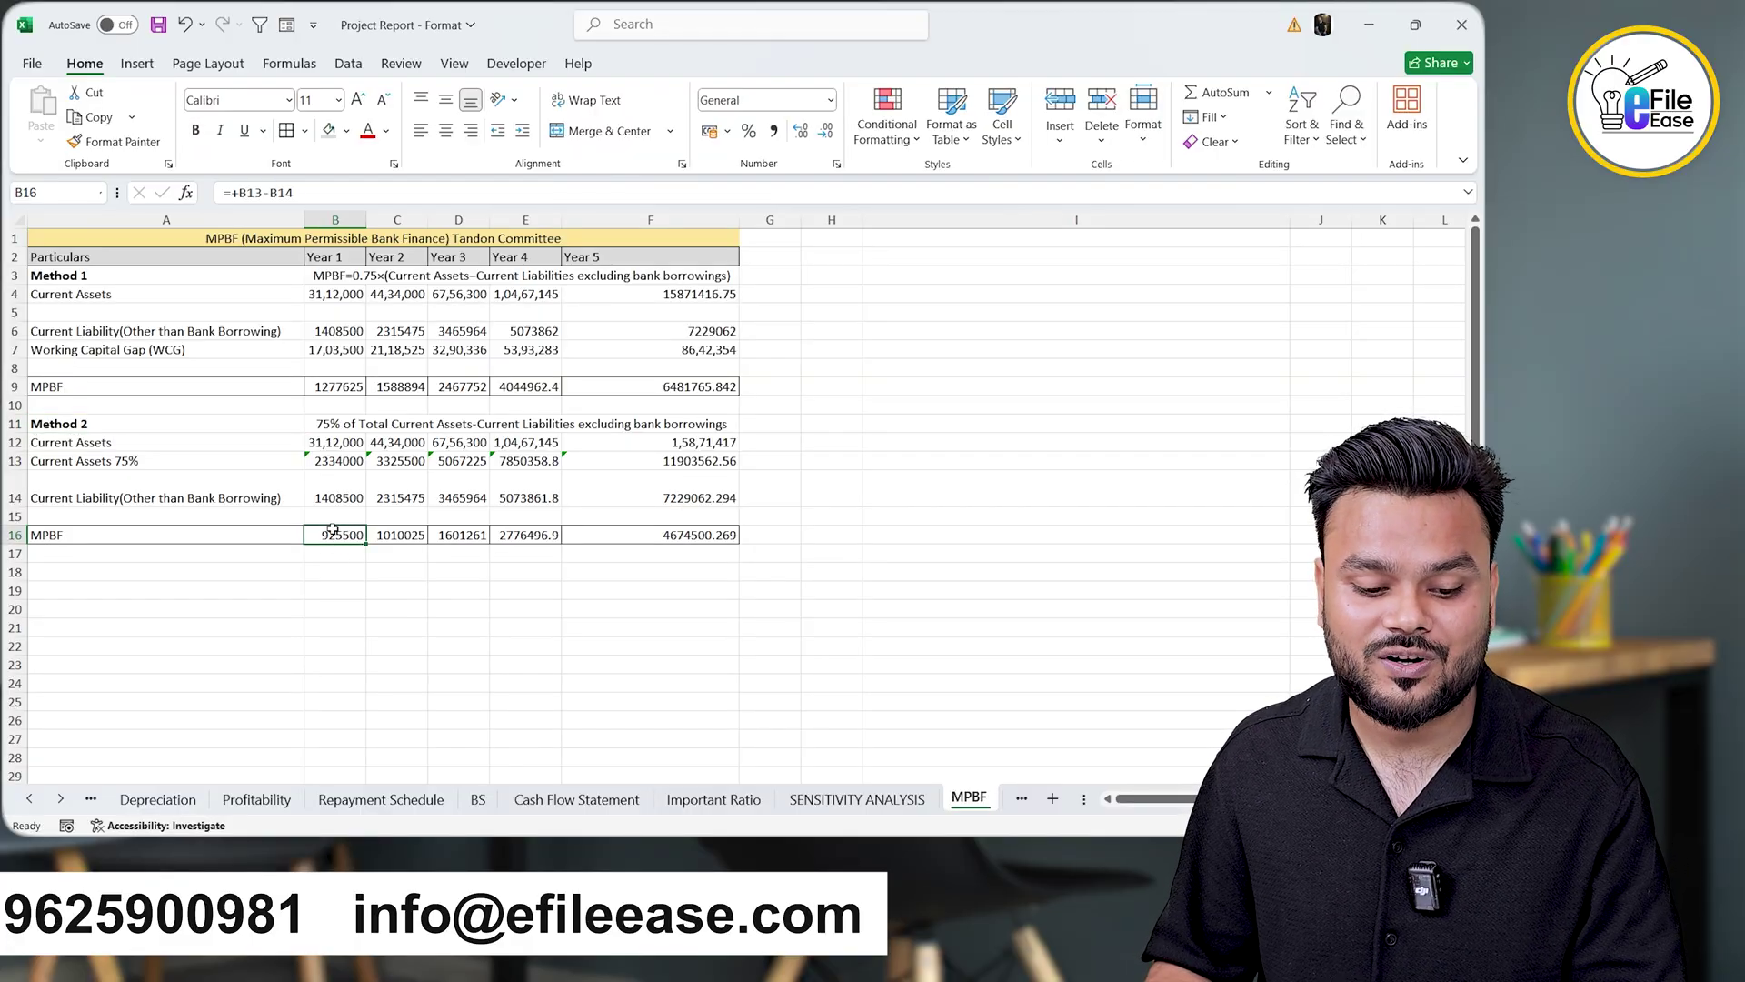
{"action": "left_click", "coordinate": [393, 540]}
{"action": "left_click", "coordinate": [474, 540]}
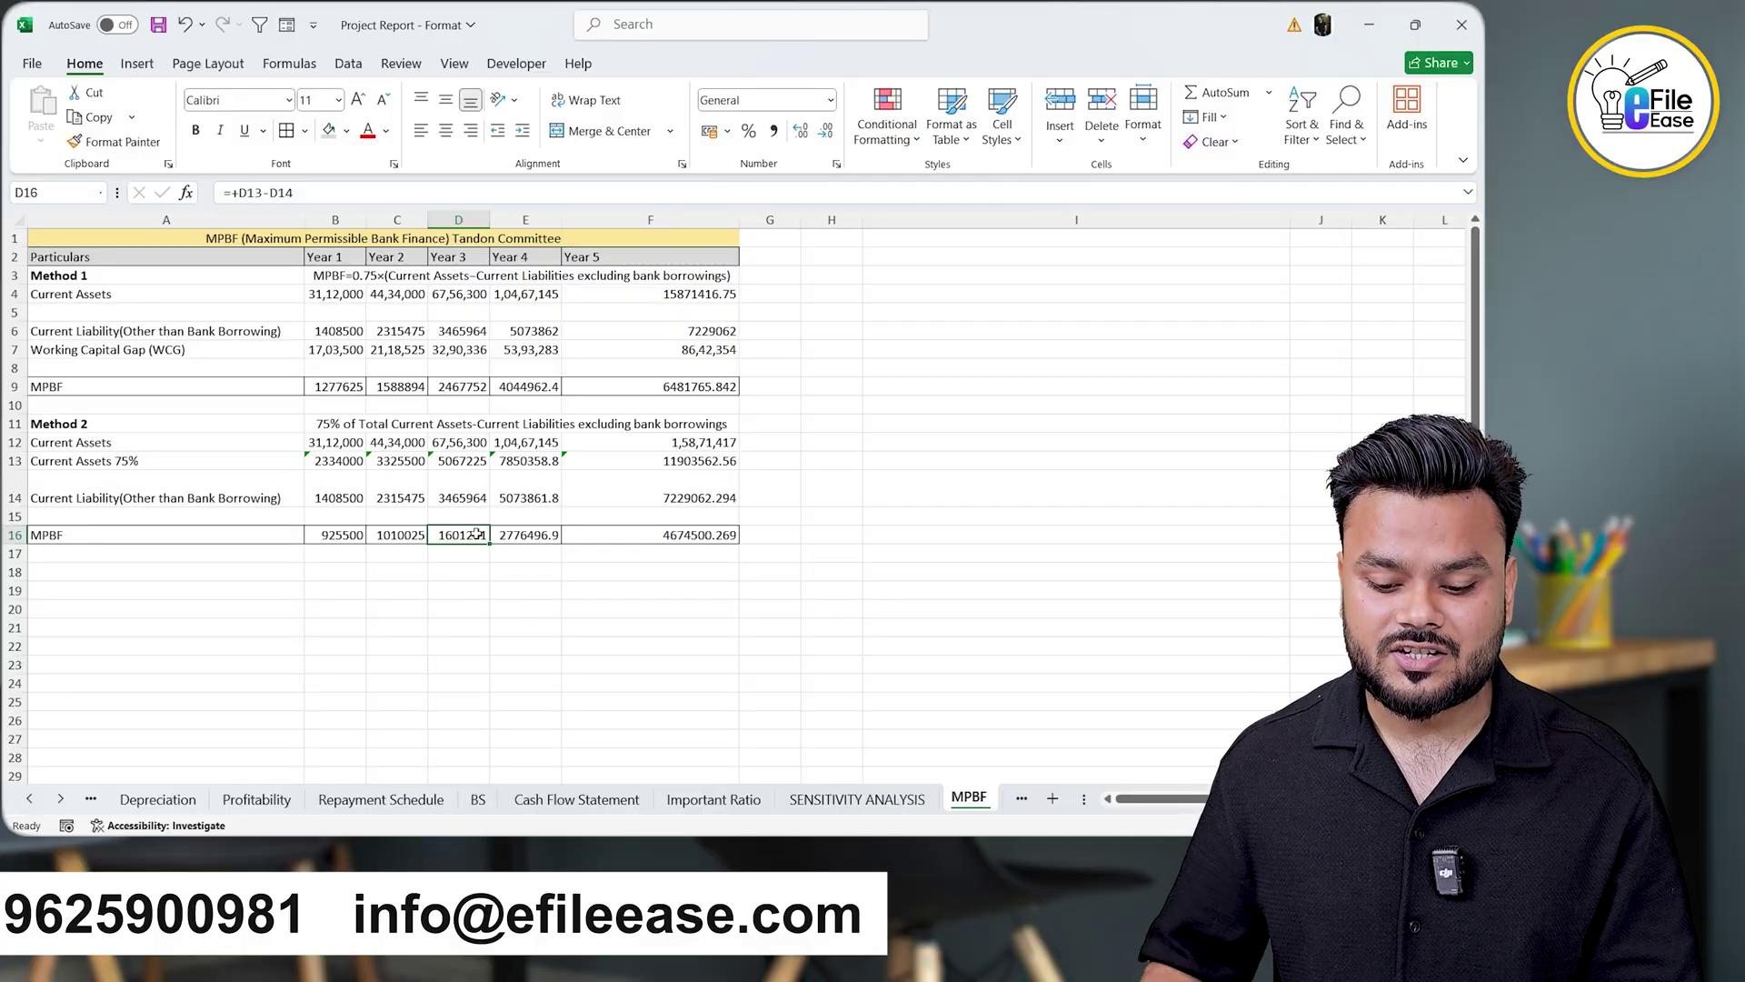
- Open the Notes sheet and read the notes and assumptions for the financial projections
{"action": "left_click", "coordinate": [1022, 798]}
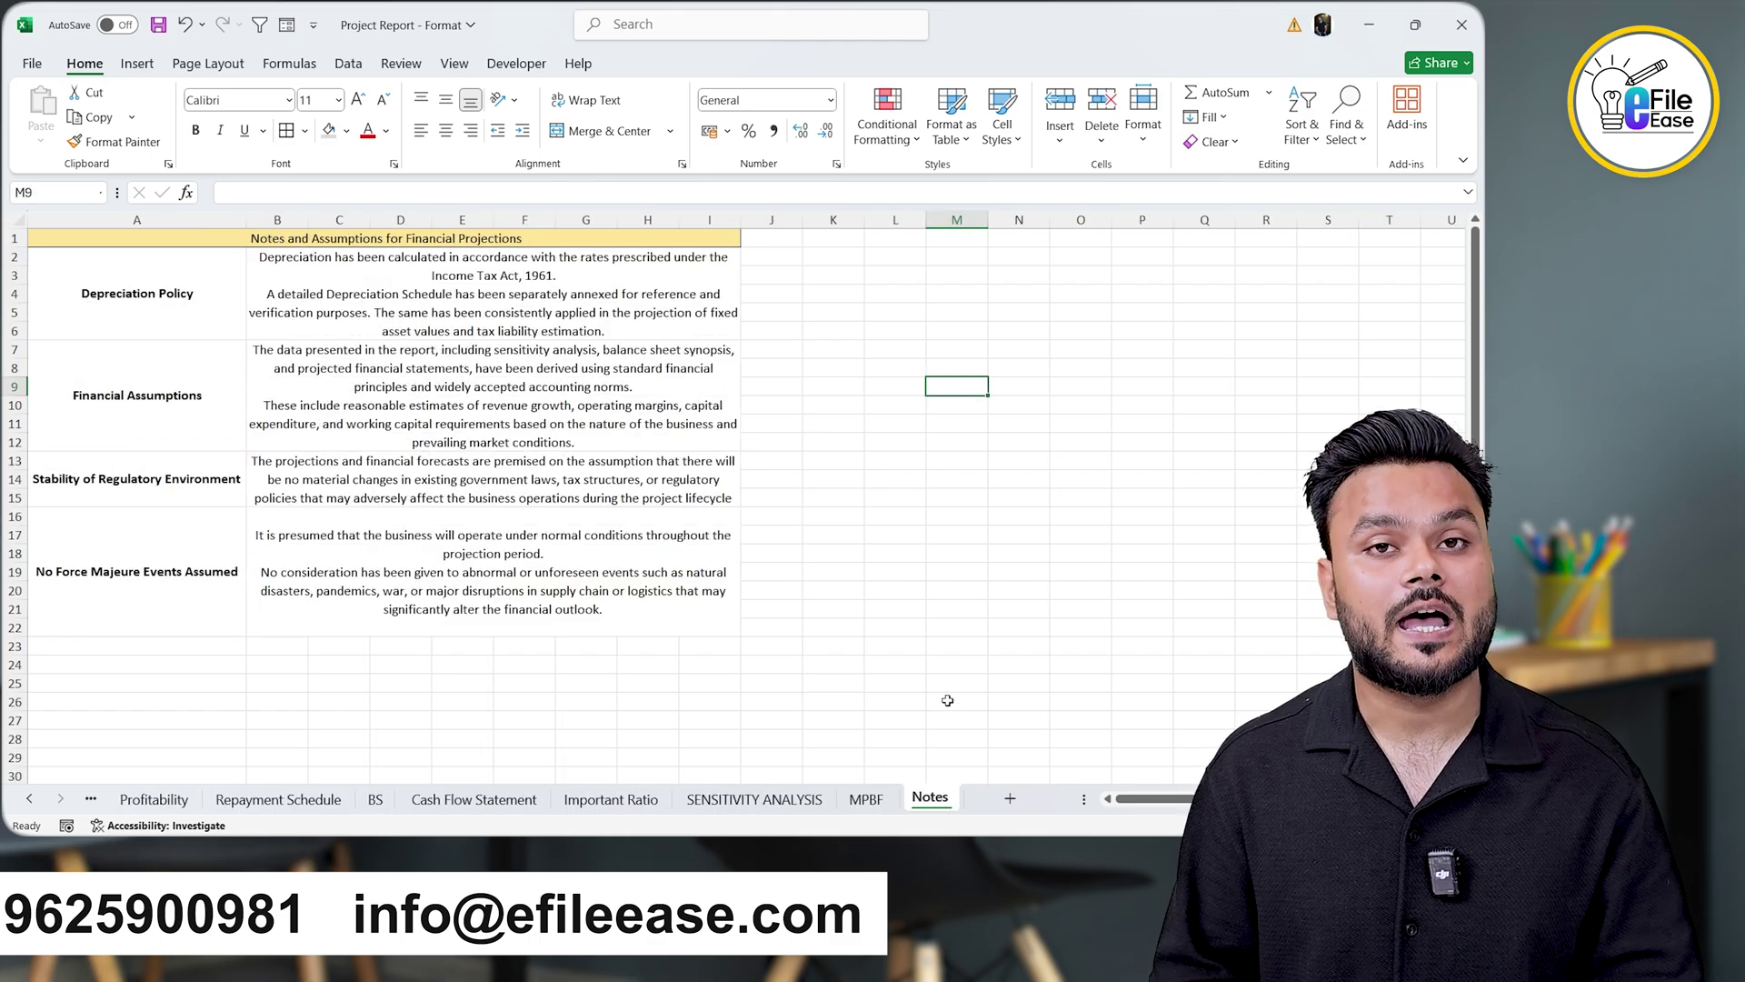